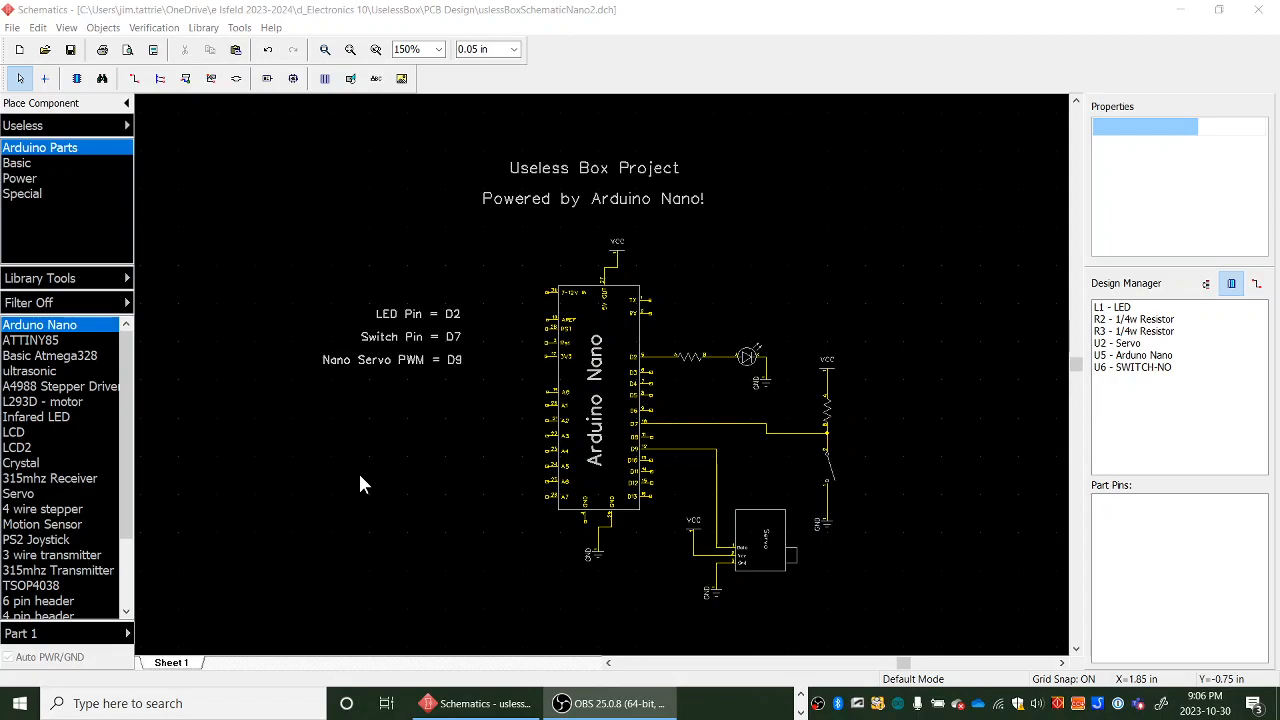
- Convert the schematic to a PCB layout using the schematic rules
click(12, 28)
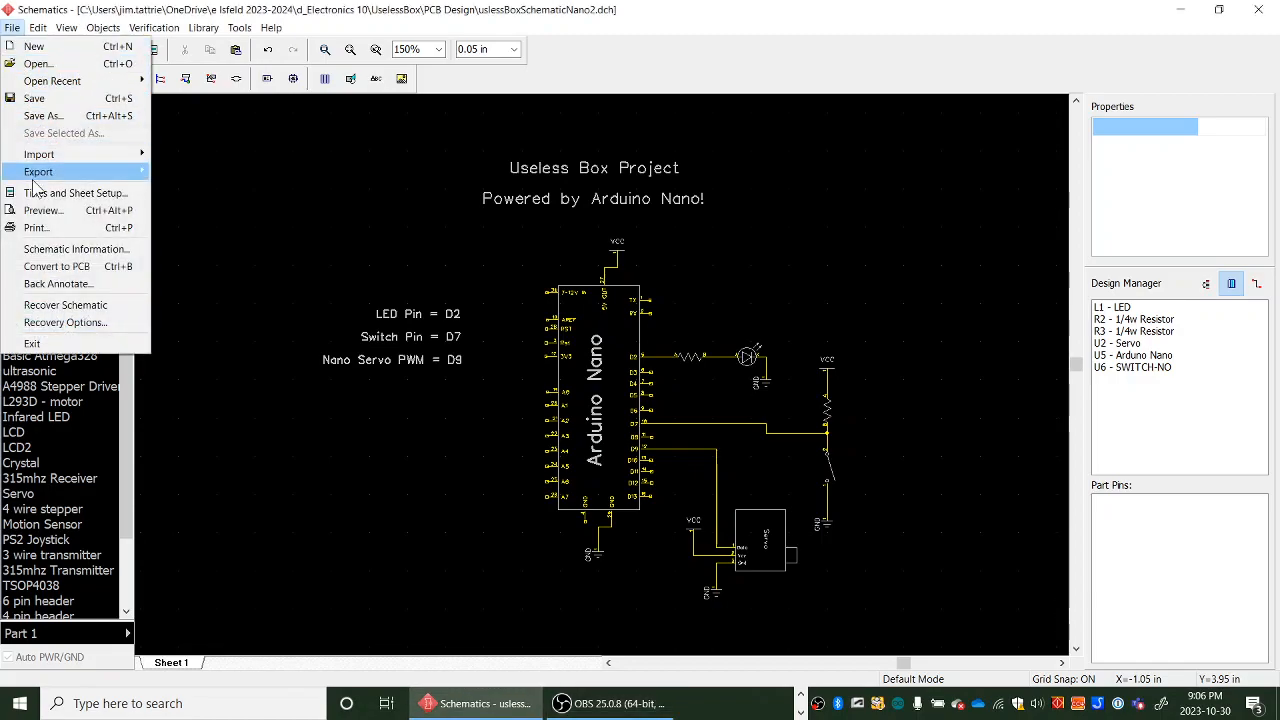
click(60, 267)
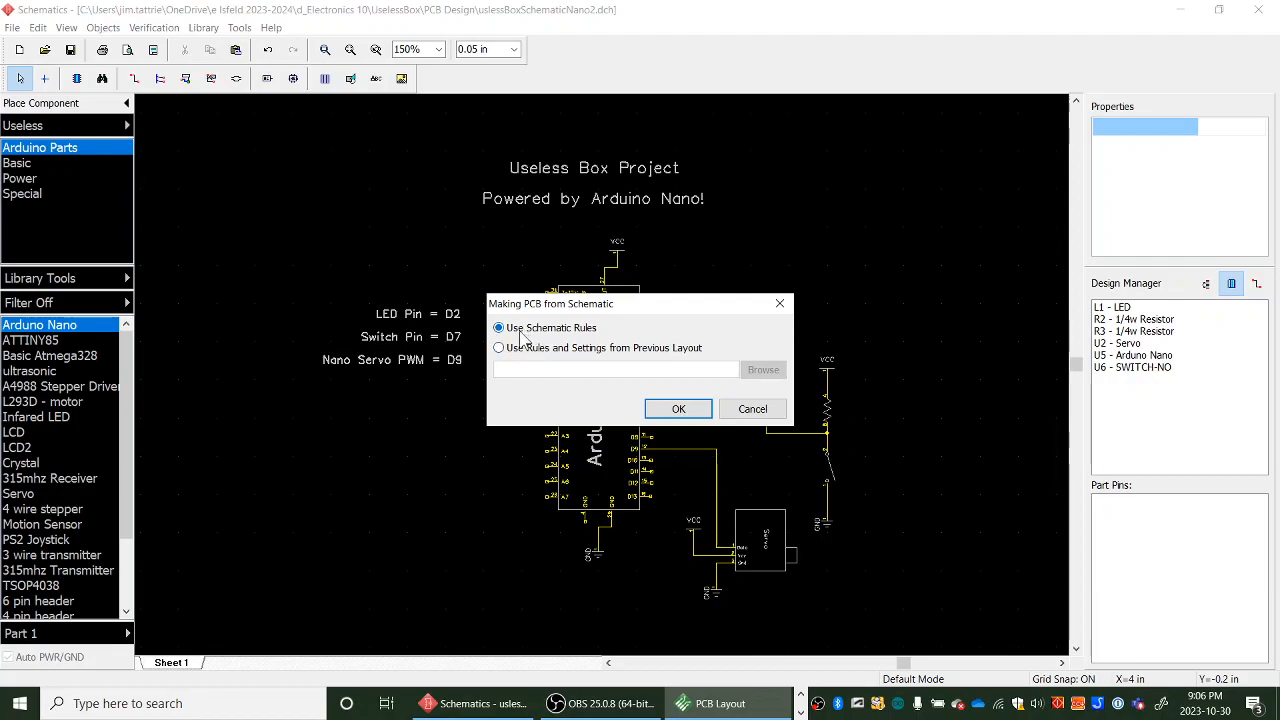
click(676, 409)
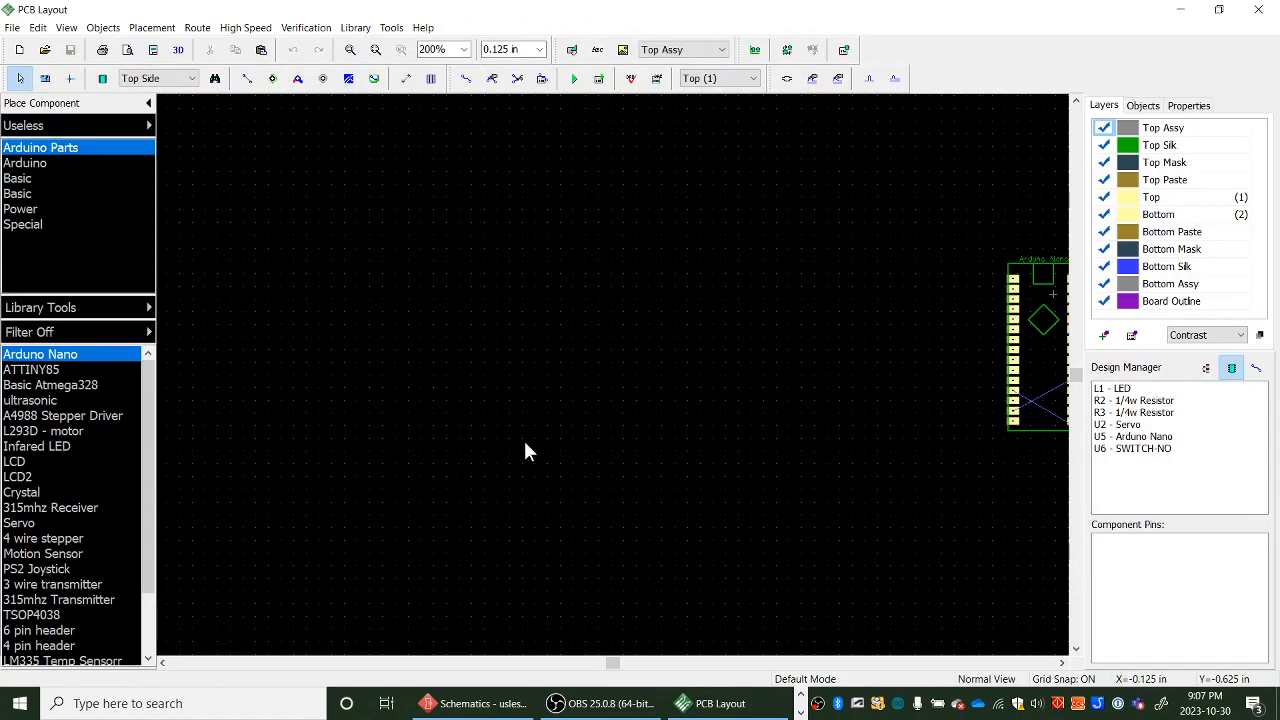
- Examine the converted components and ratsnest in the PCB layout, comparing them against the schematic window
scroll(552, 432, down, 2)
middle_drag(594, 384, 495, 343)
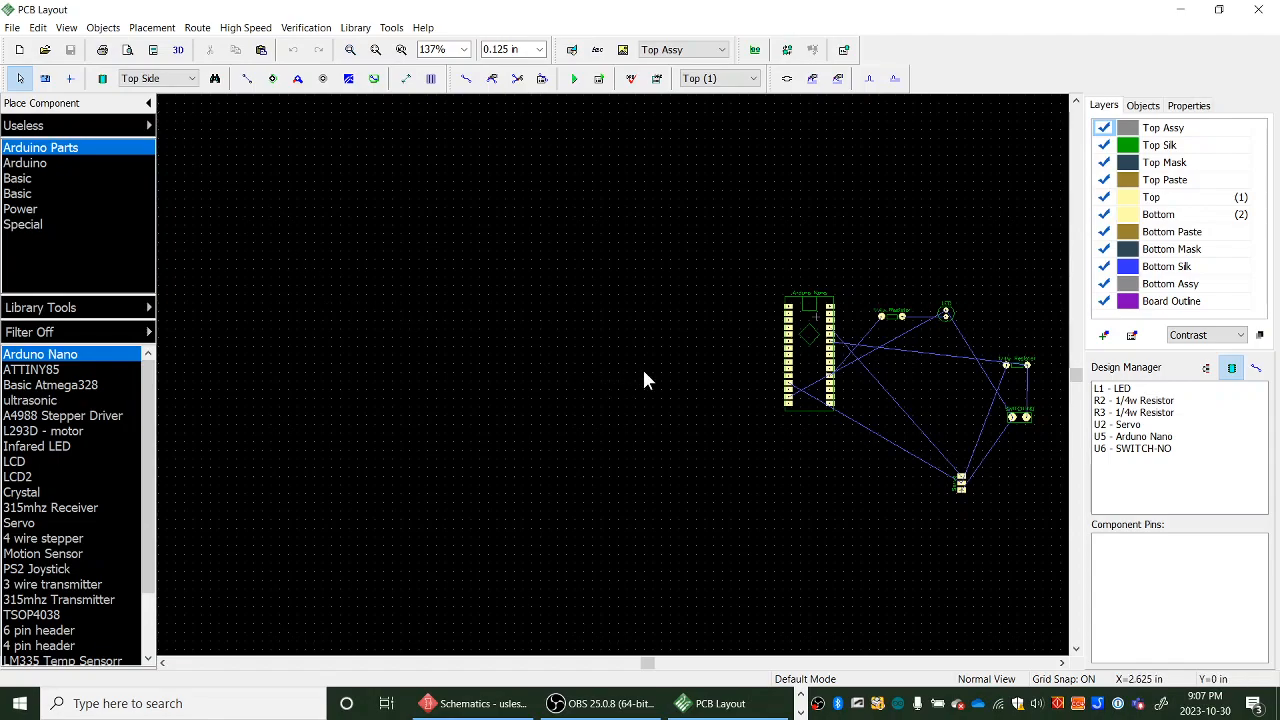
middle_drag(623, 363, 514, 354)
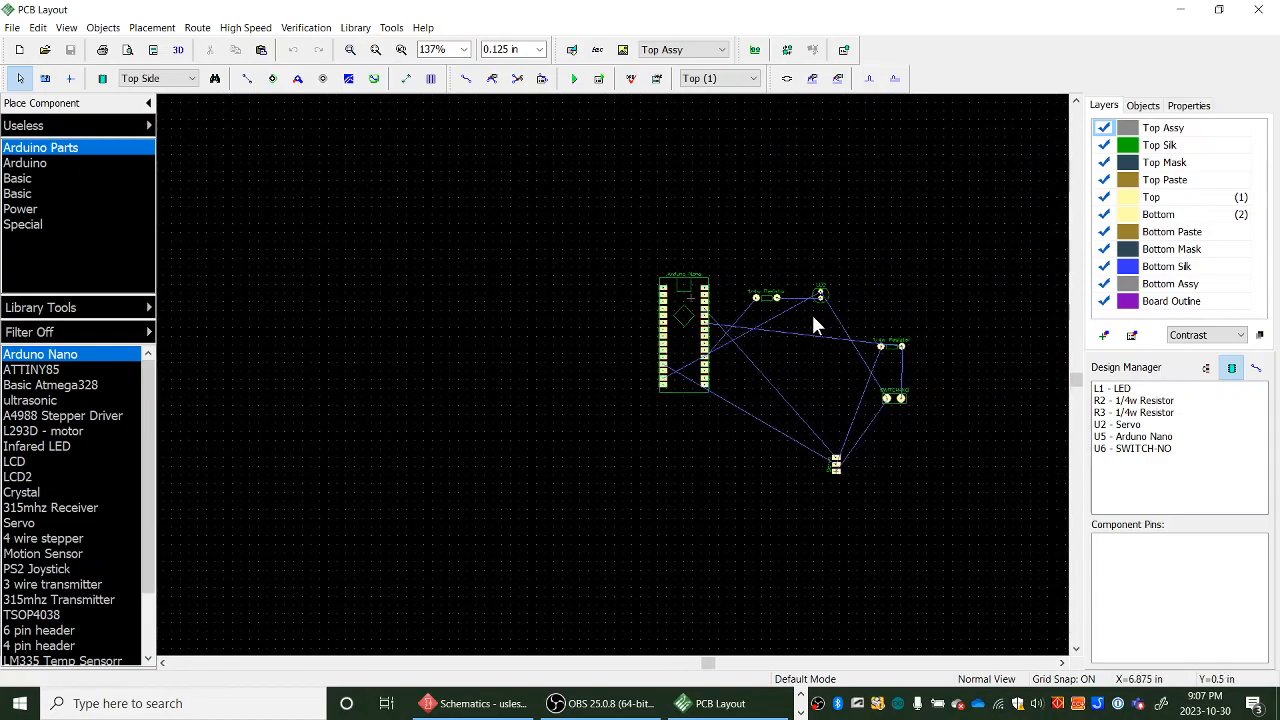
scroll(811, 312, up, 3)
scroll(811, 310, down, 2)
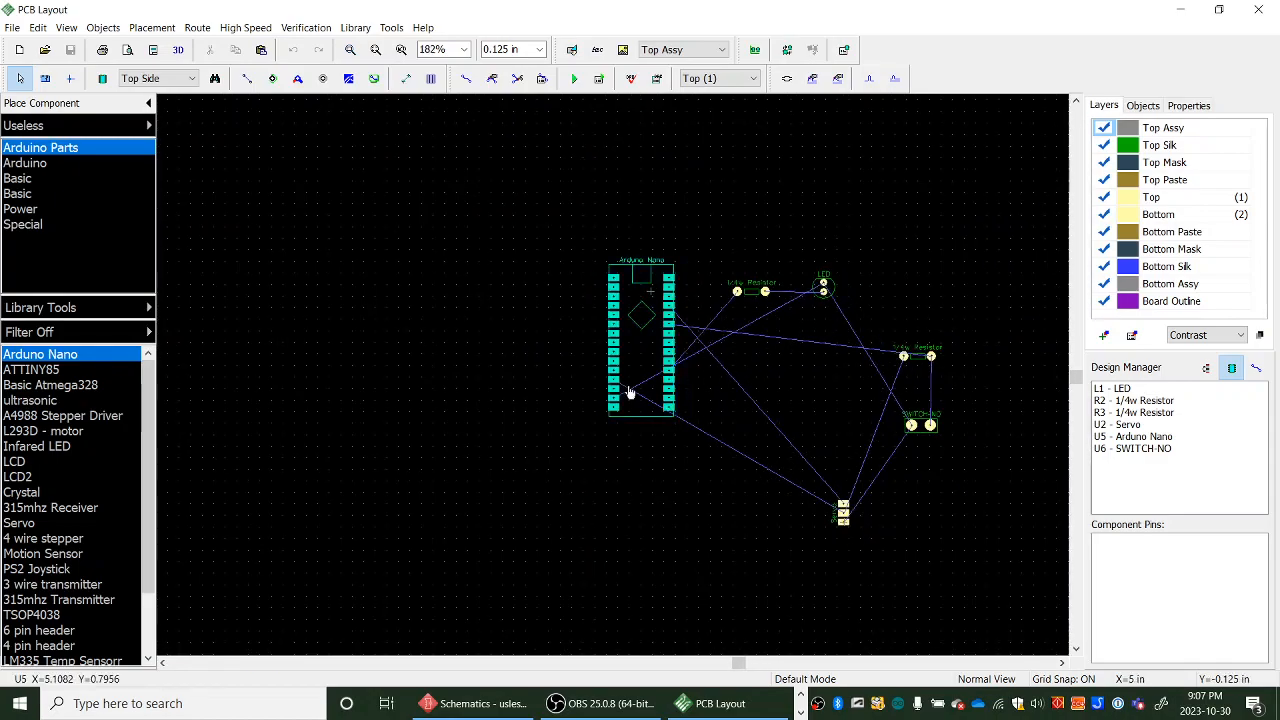
middle_drag(881, 285, 816, 270)
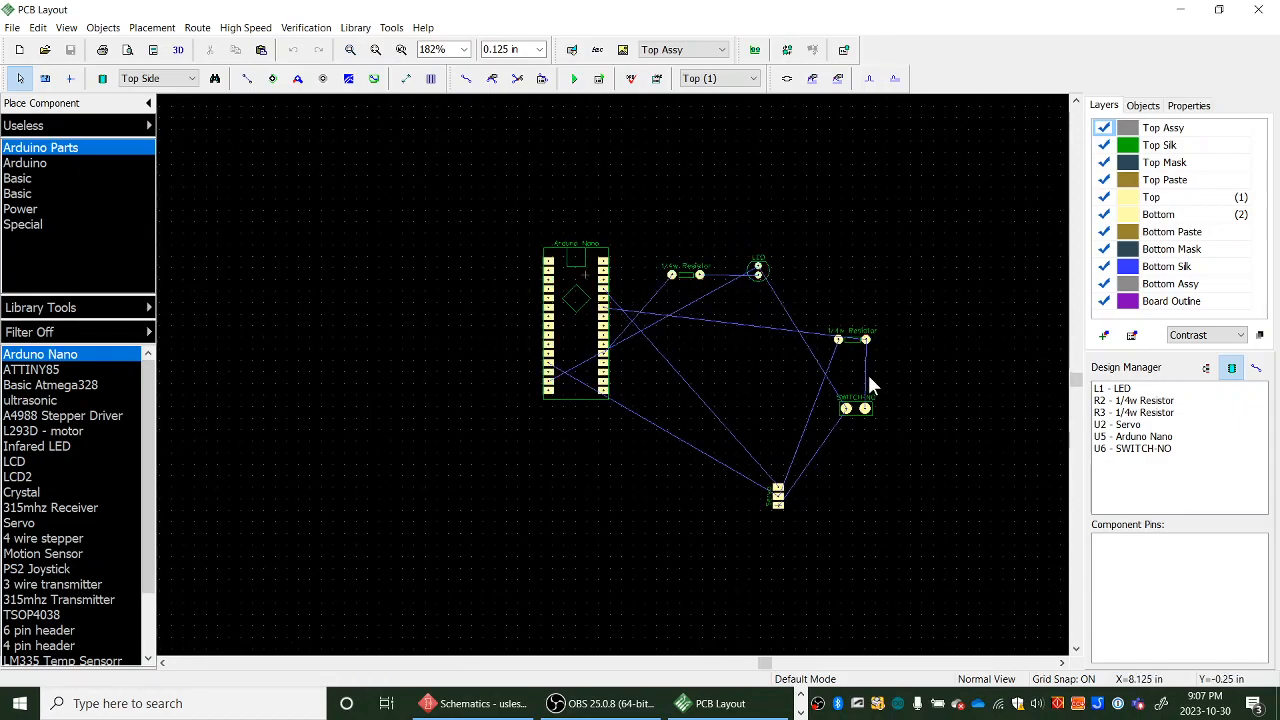
click(480, 703)
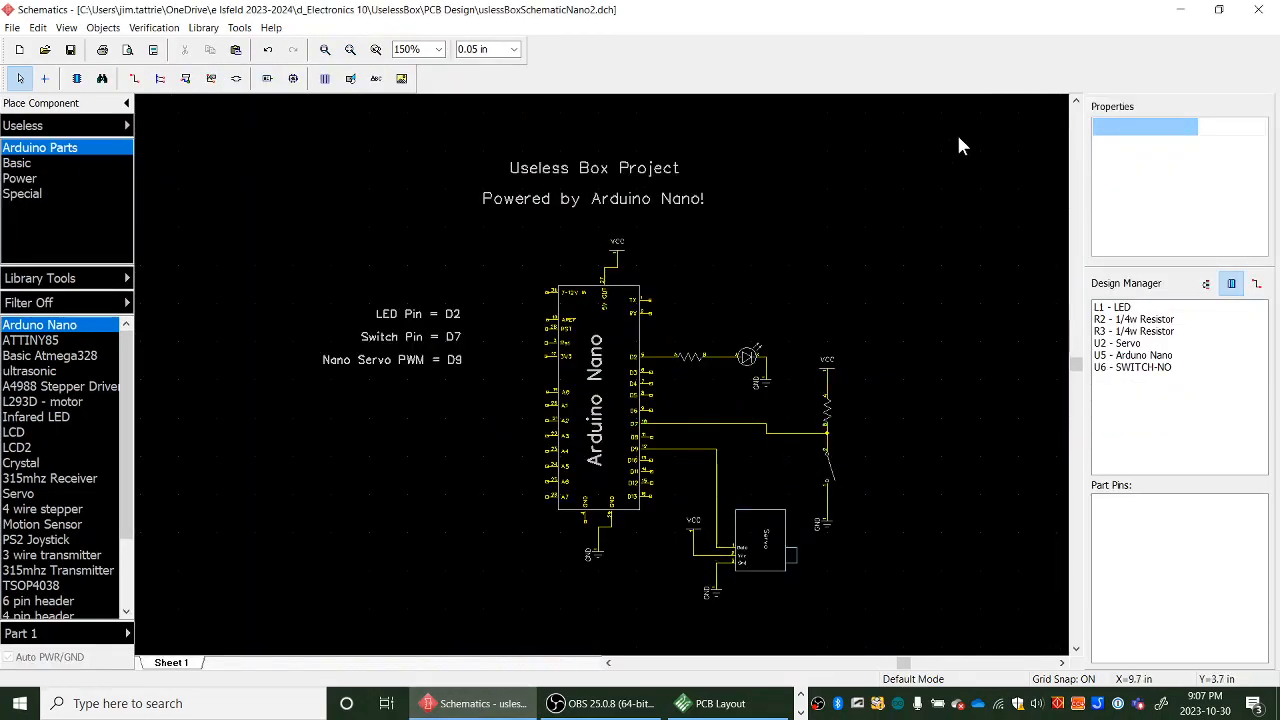
click(715, 703)
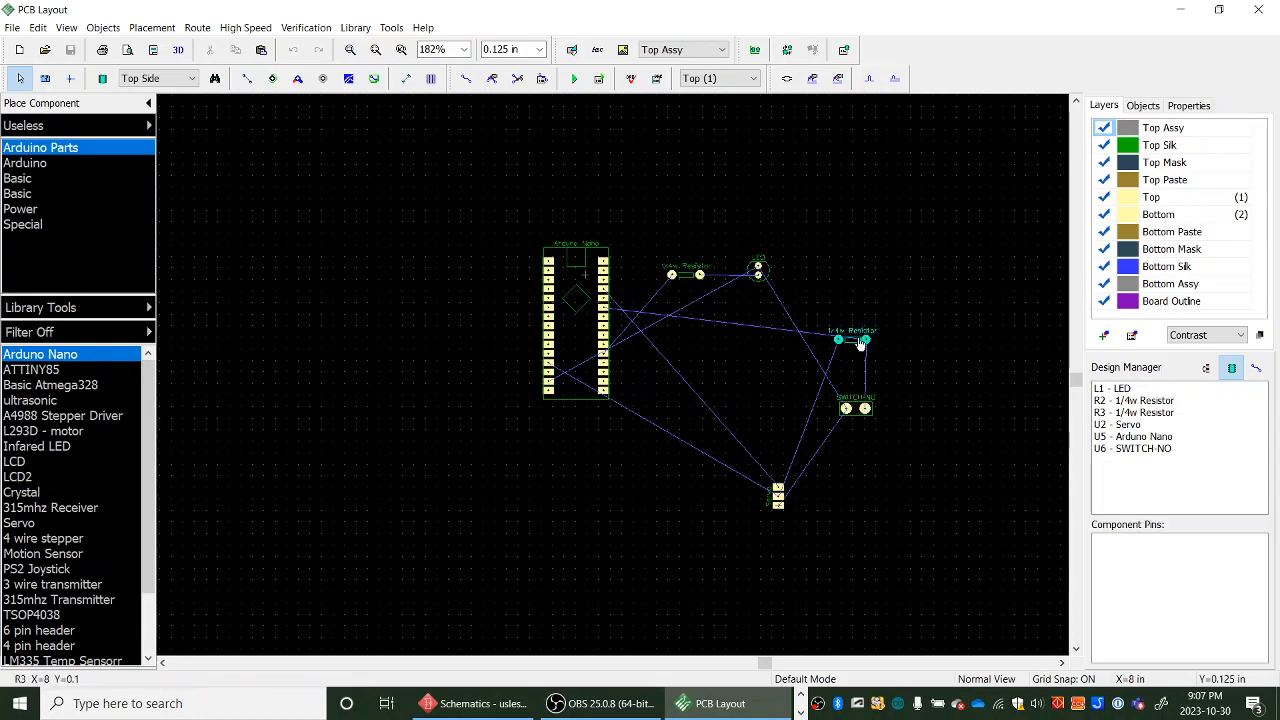
- Set the main component markings to show each part's Value
click(66, 28)
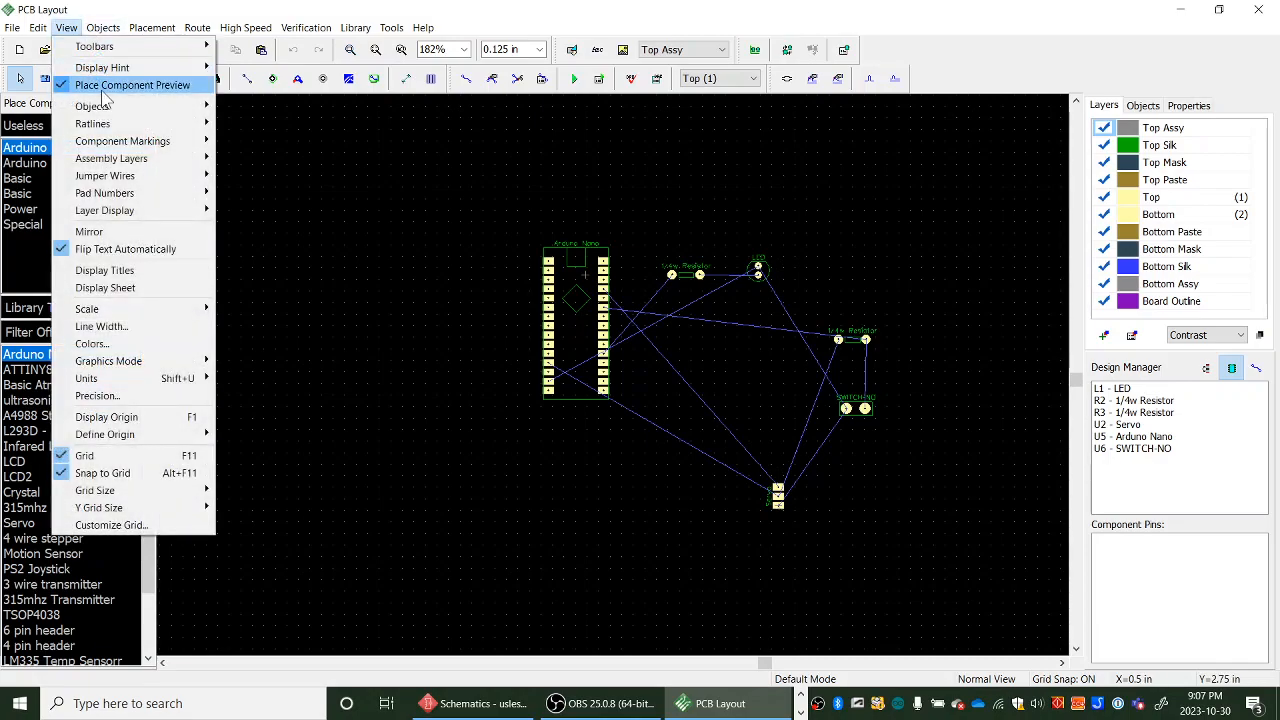
mouse_move(110, 108)
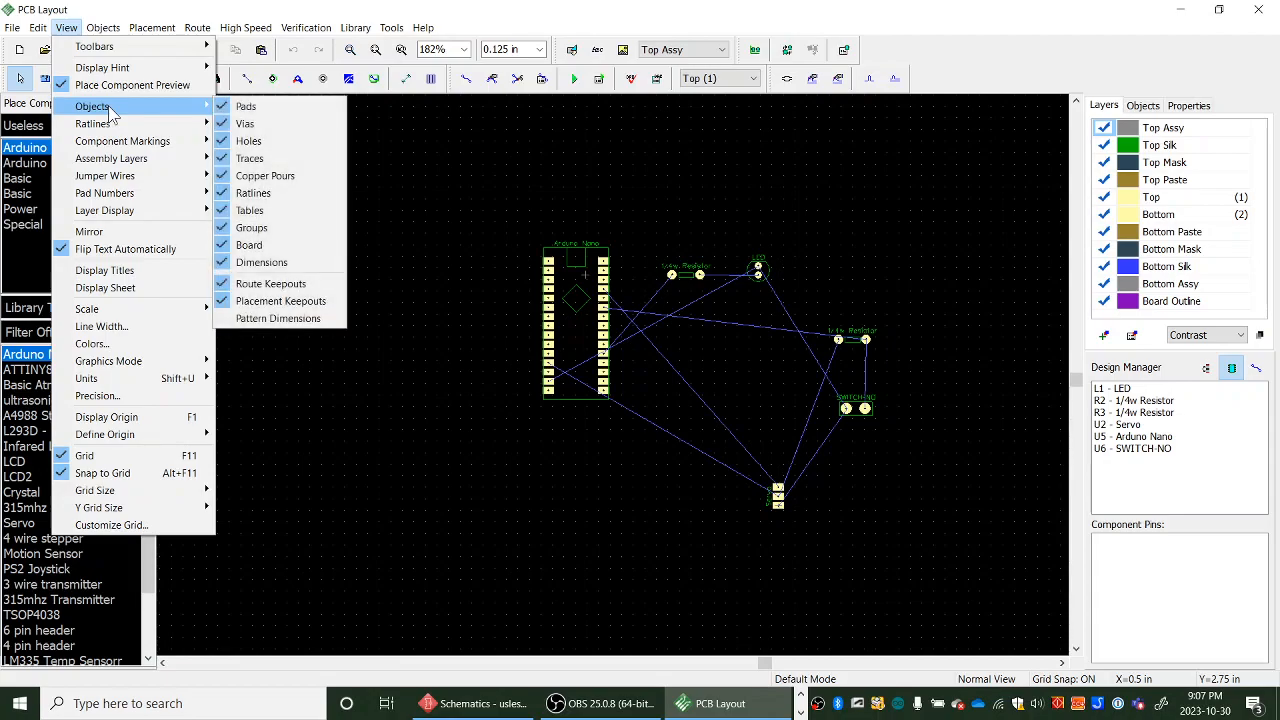
mouse_move(128, 145)
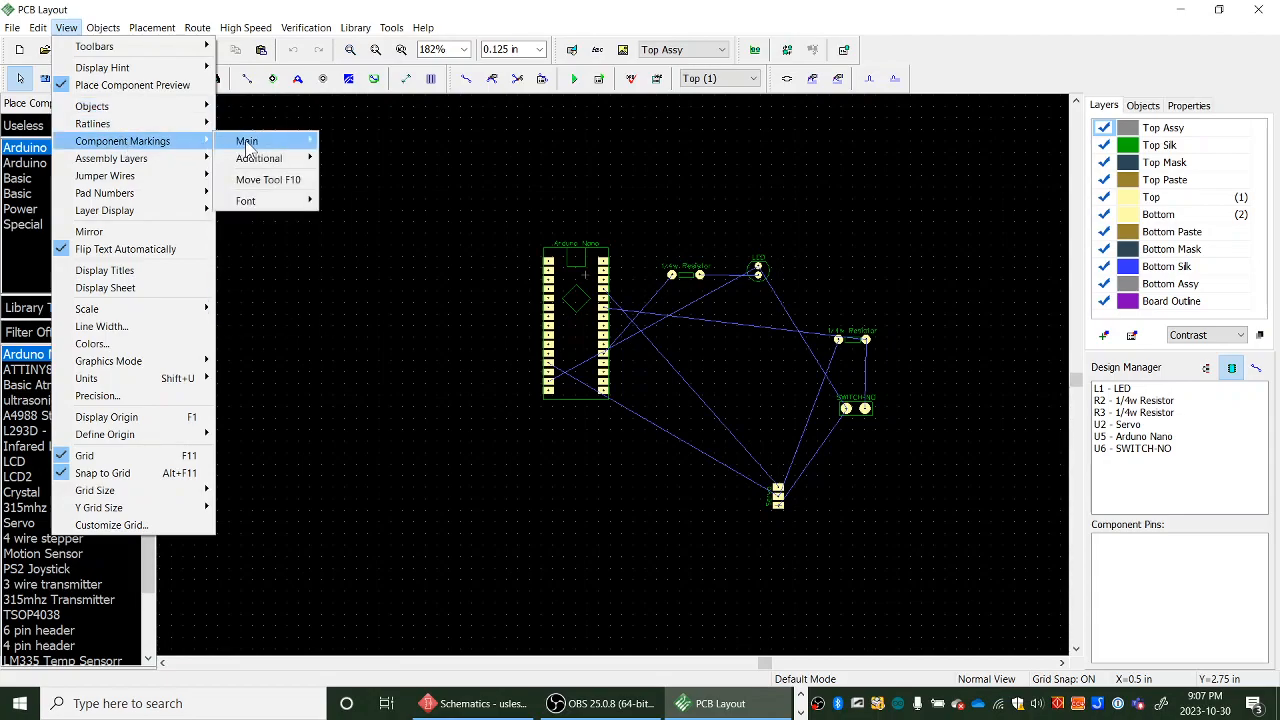
mouse_move(248, 145)
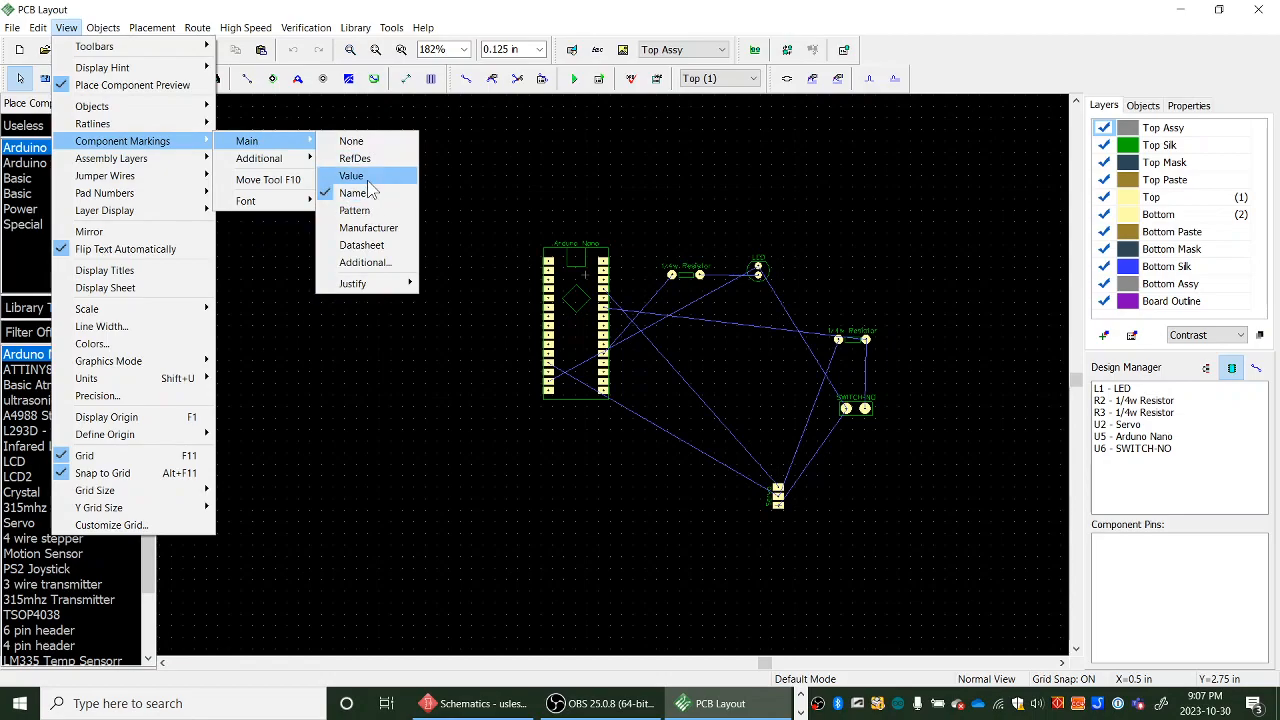
click(366, 177)
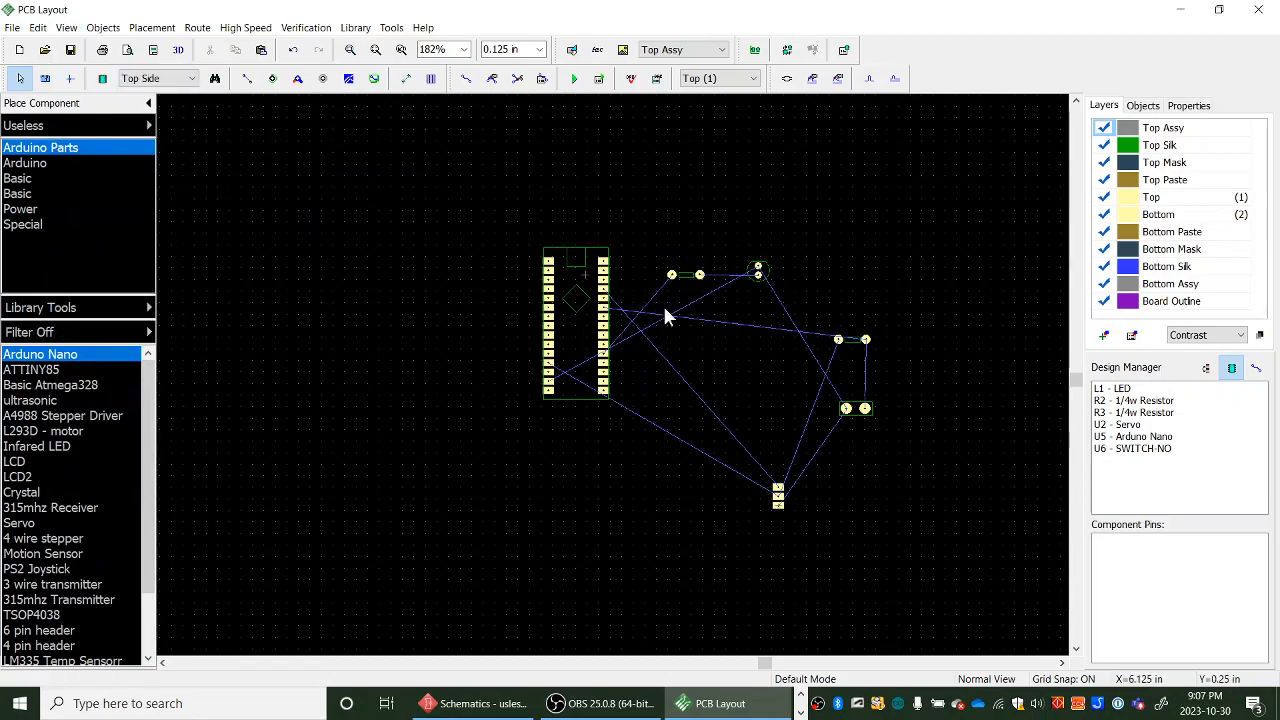
- Open the LED's component properties to inspect its fields, then cancel
click(760, 272)
click(766, 276)
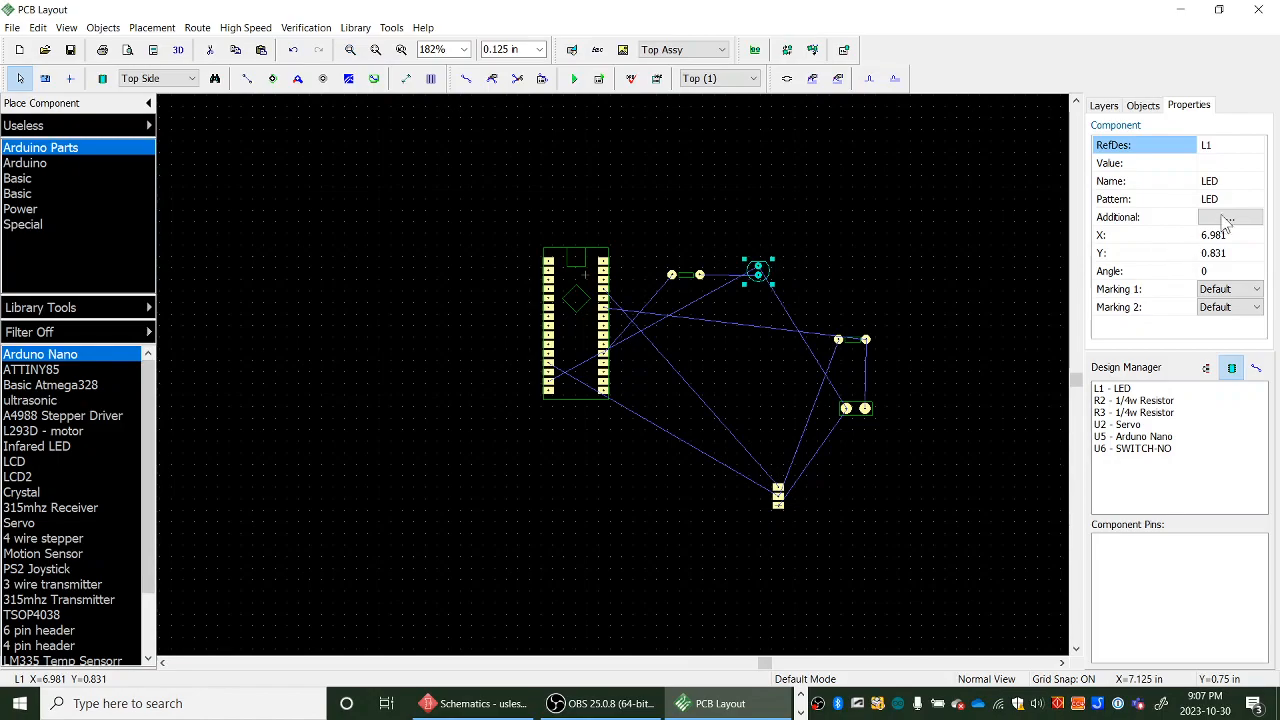
click(1184, 167)
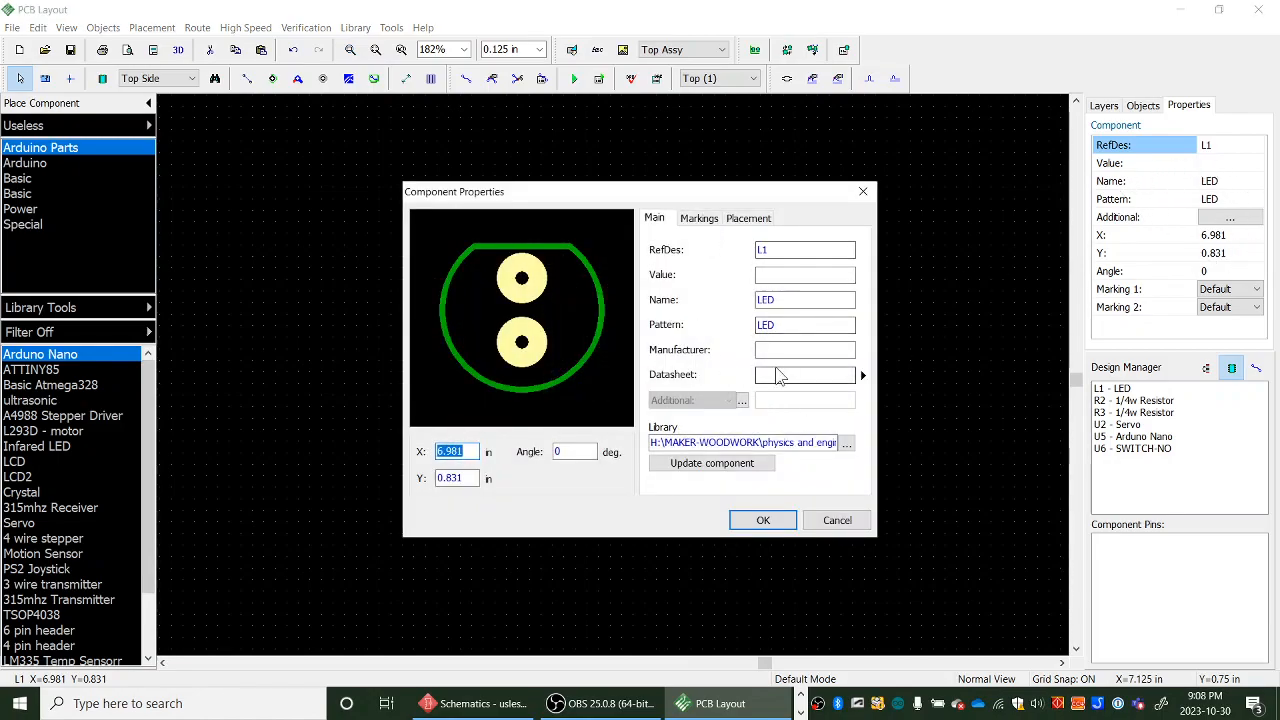
click(796, 276)
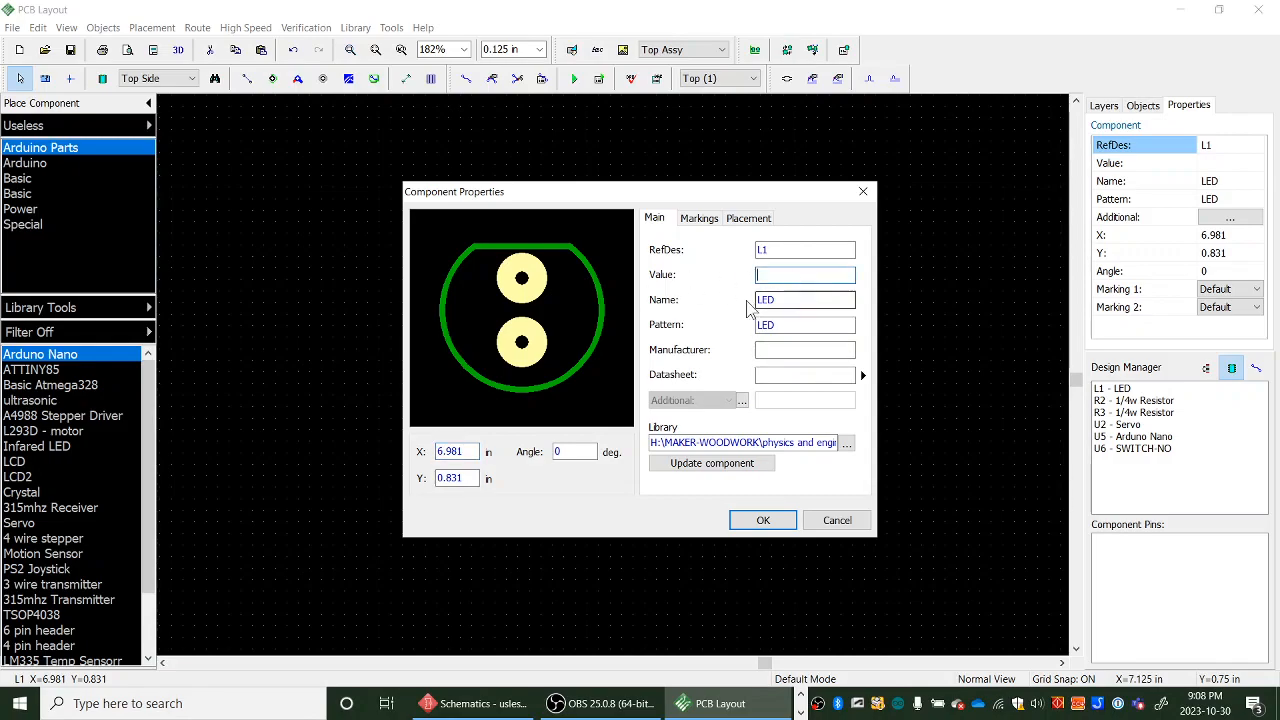
click(837, 520)
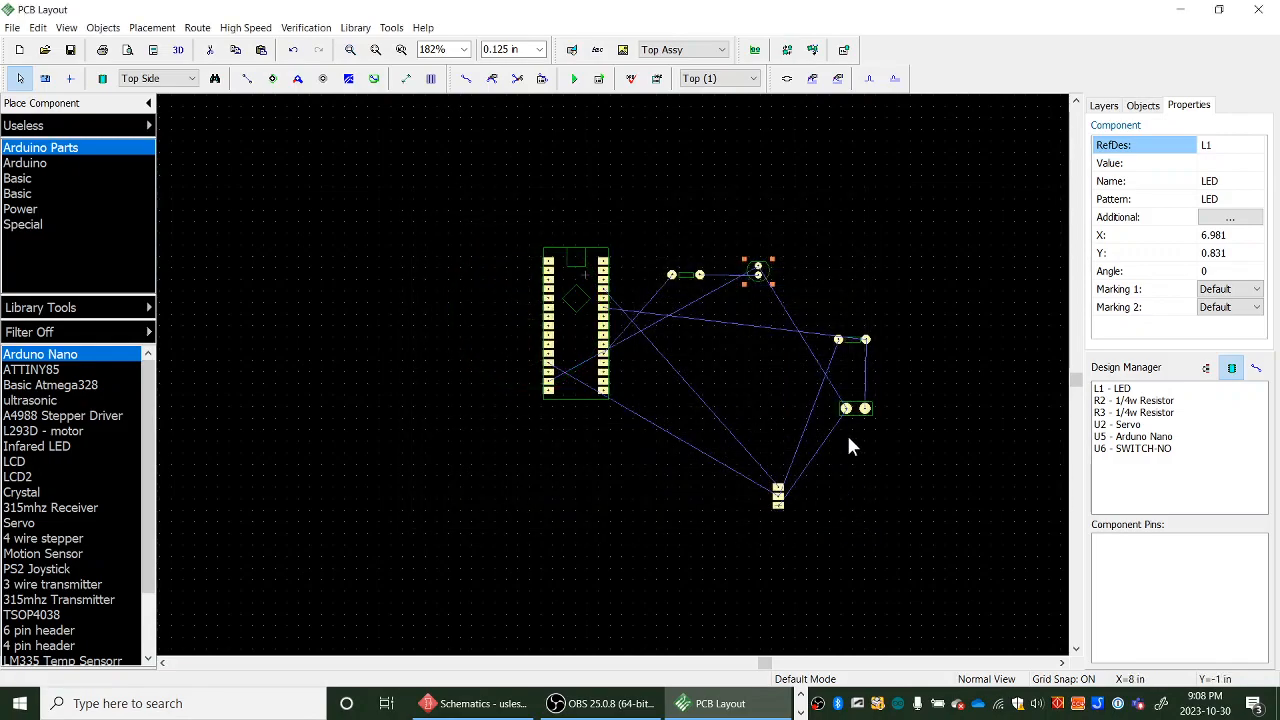
- Set the main component markings back to showing each part's Name
click(68, 28)
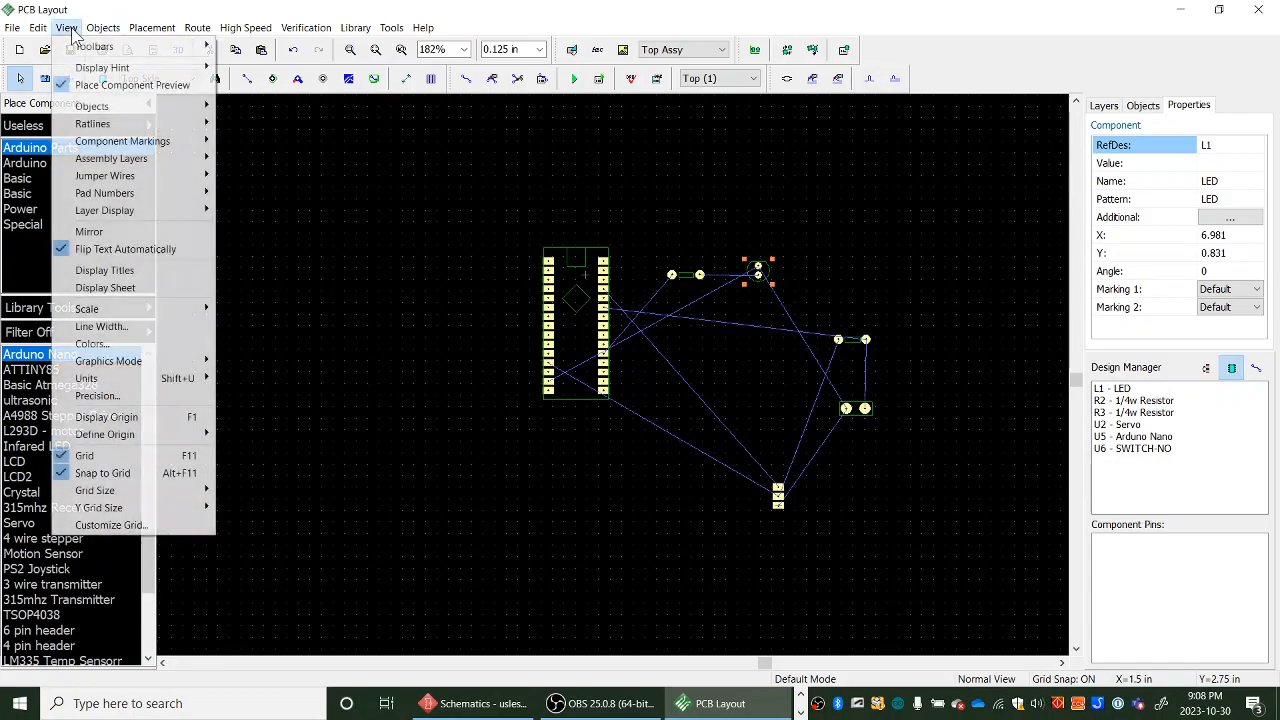
mouse_move(100, 145)
mouse_move(150, 141)
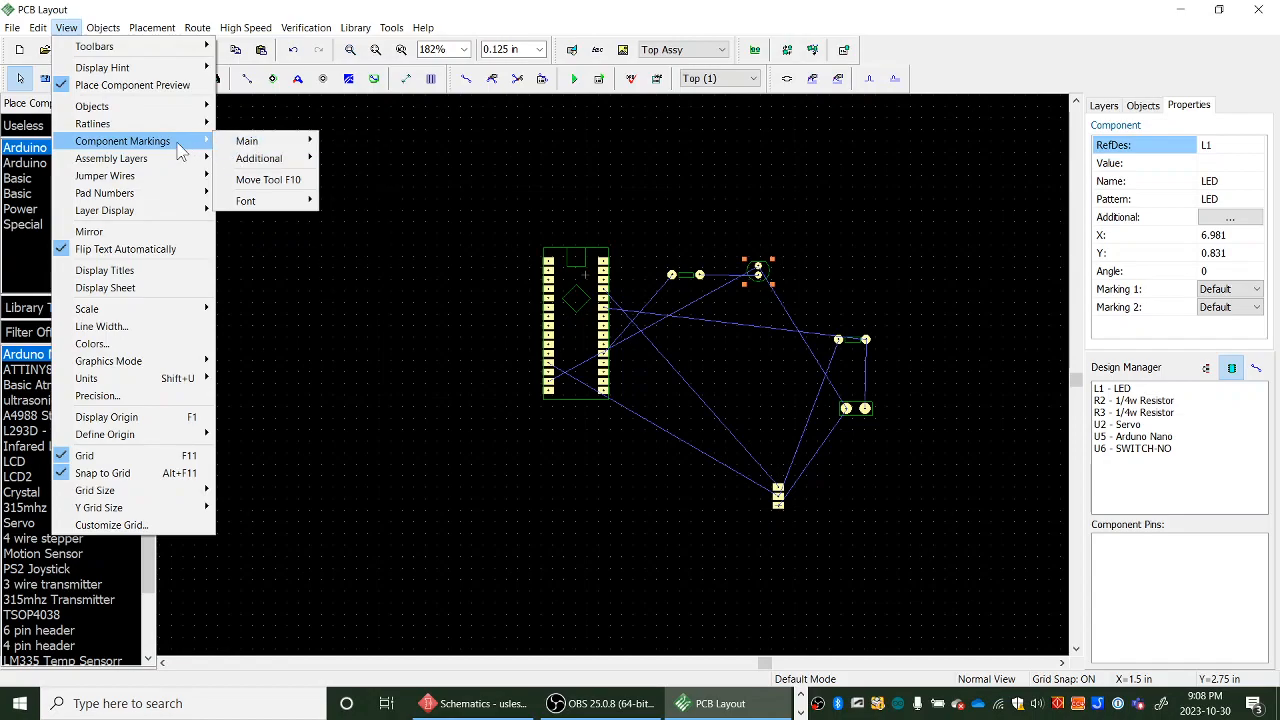
mouse_move(260, 145)
click(360, 193)
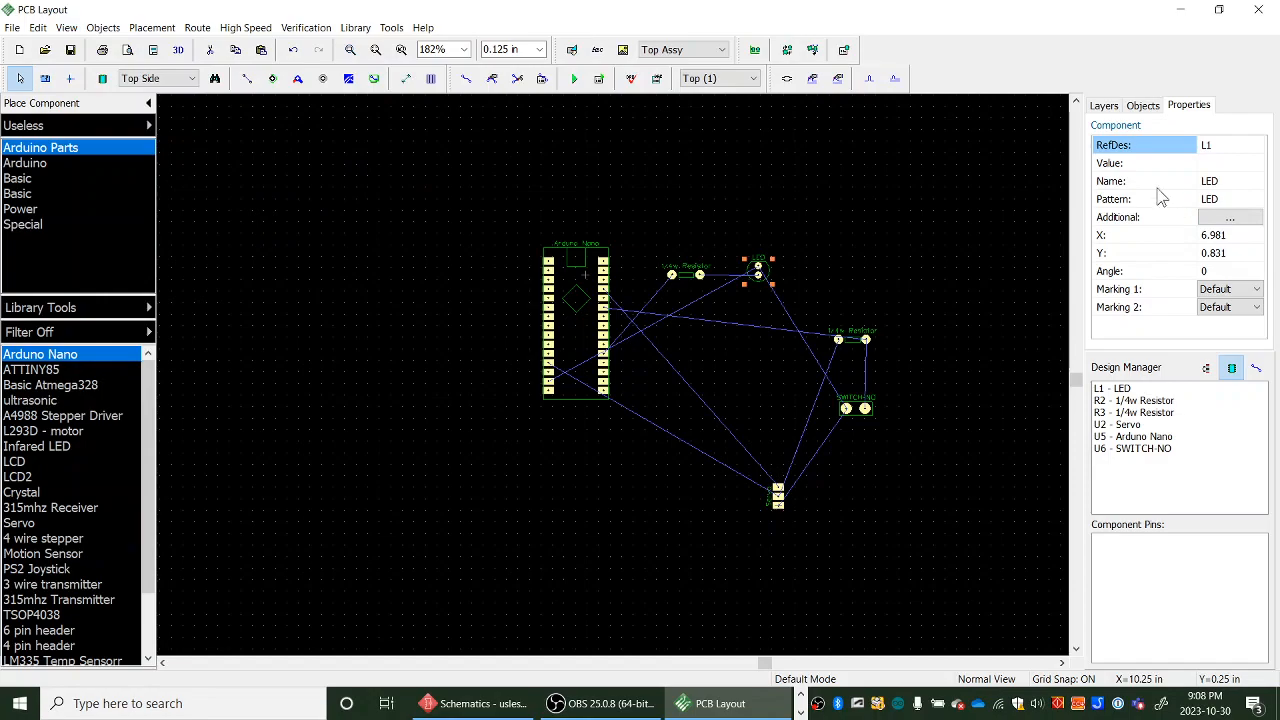
- Rename the resistor next to the LED to 220 ohm
scroll(882, 344, up, 4)
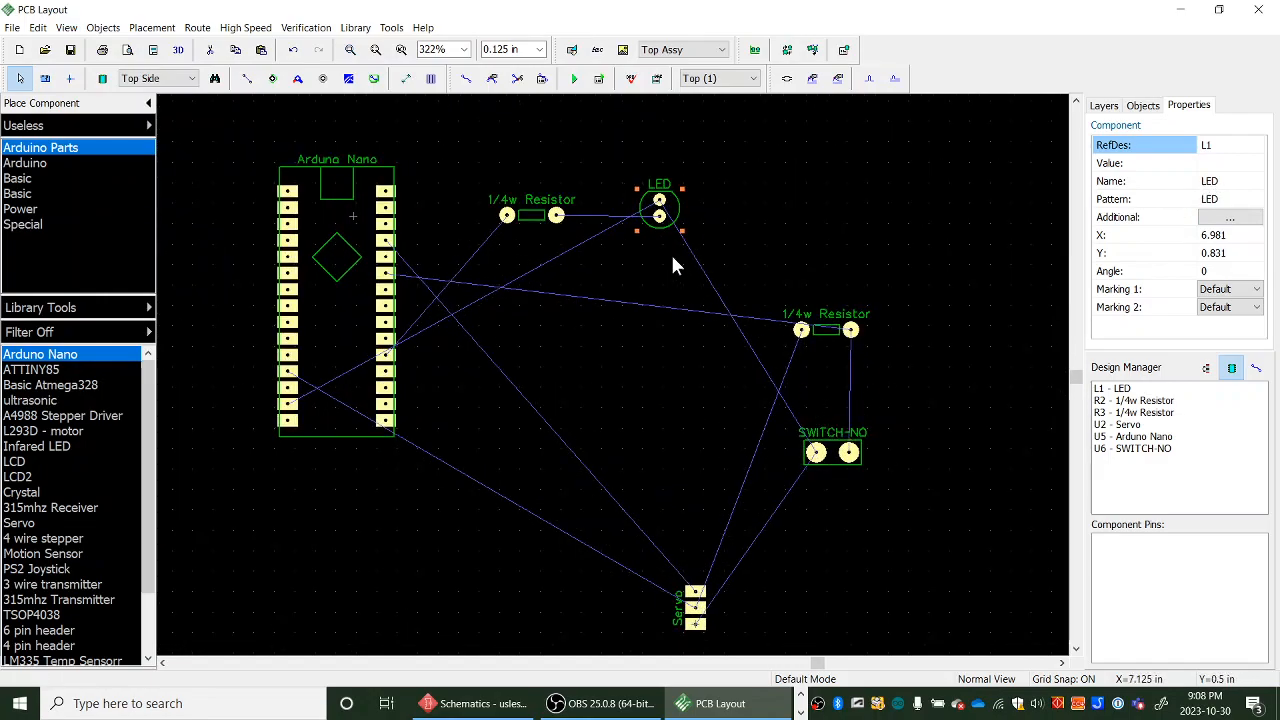
click(530, 210)
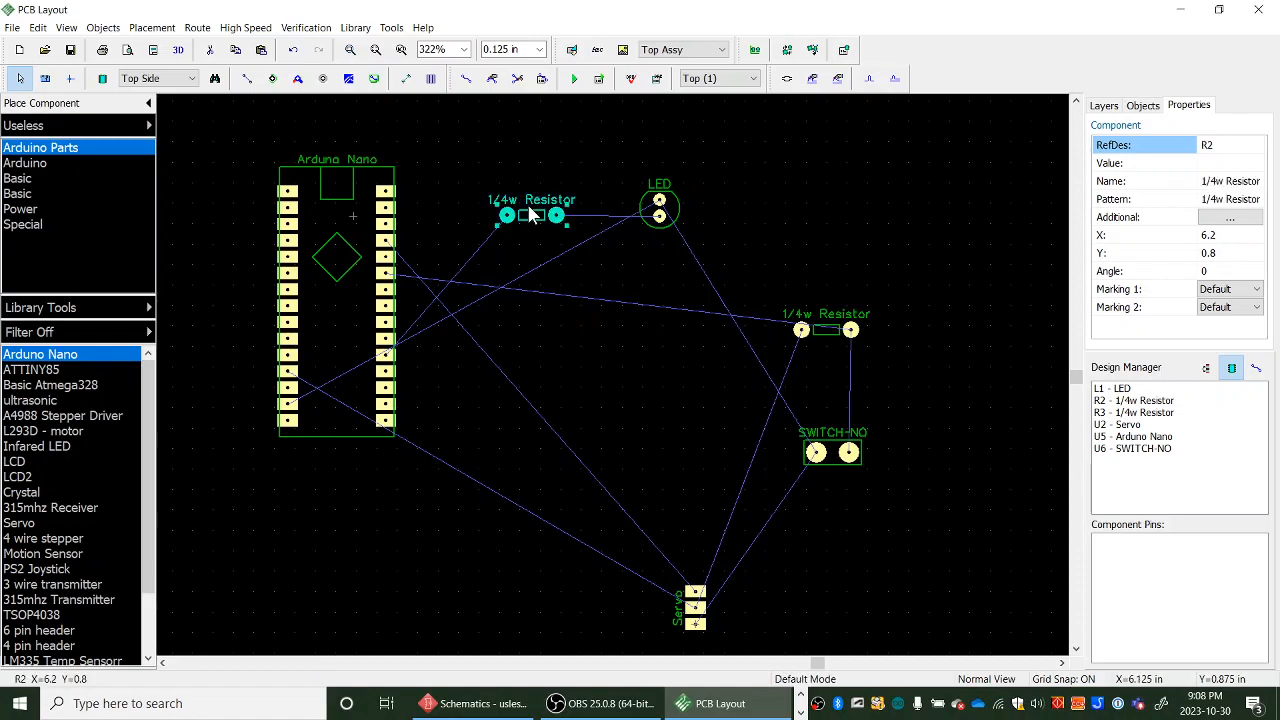
click(1230, 182)
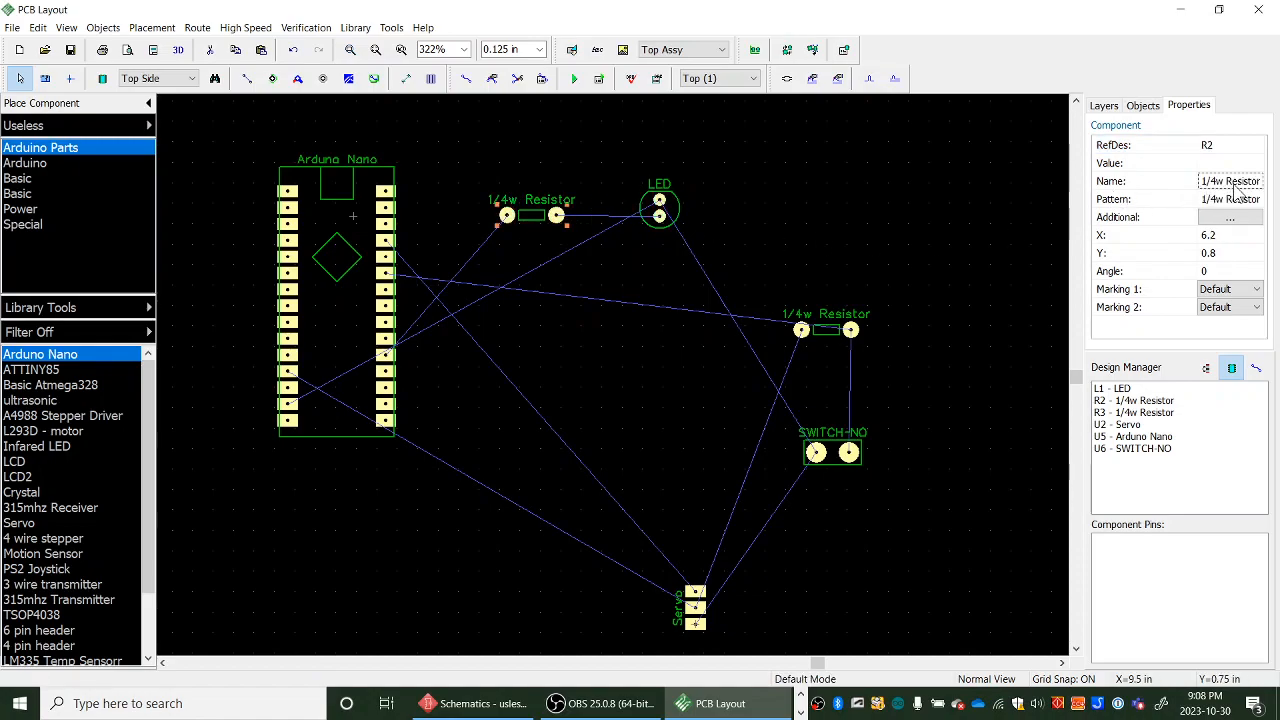
text(220 ohm)
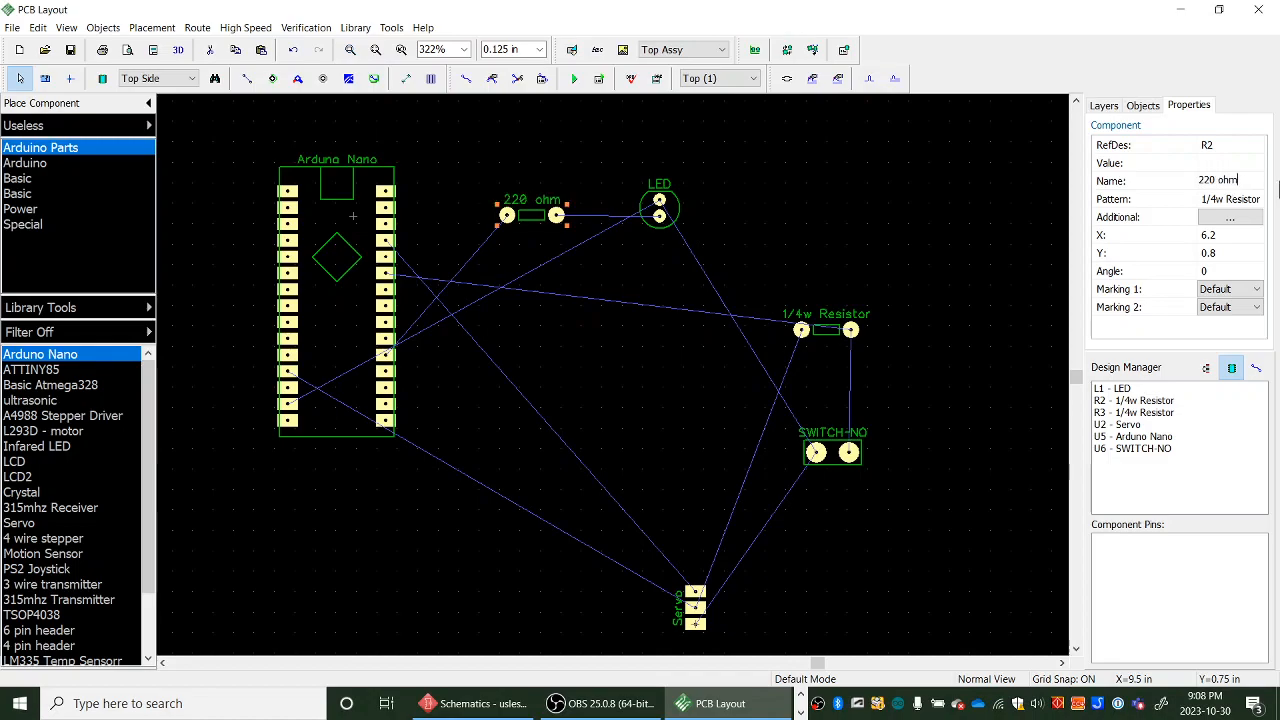
key(Return)
- Rename the second resistor, beside the switch, to 10K ohm
click(832, 320)
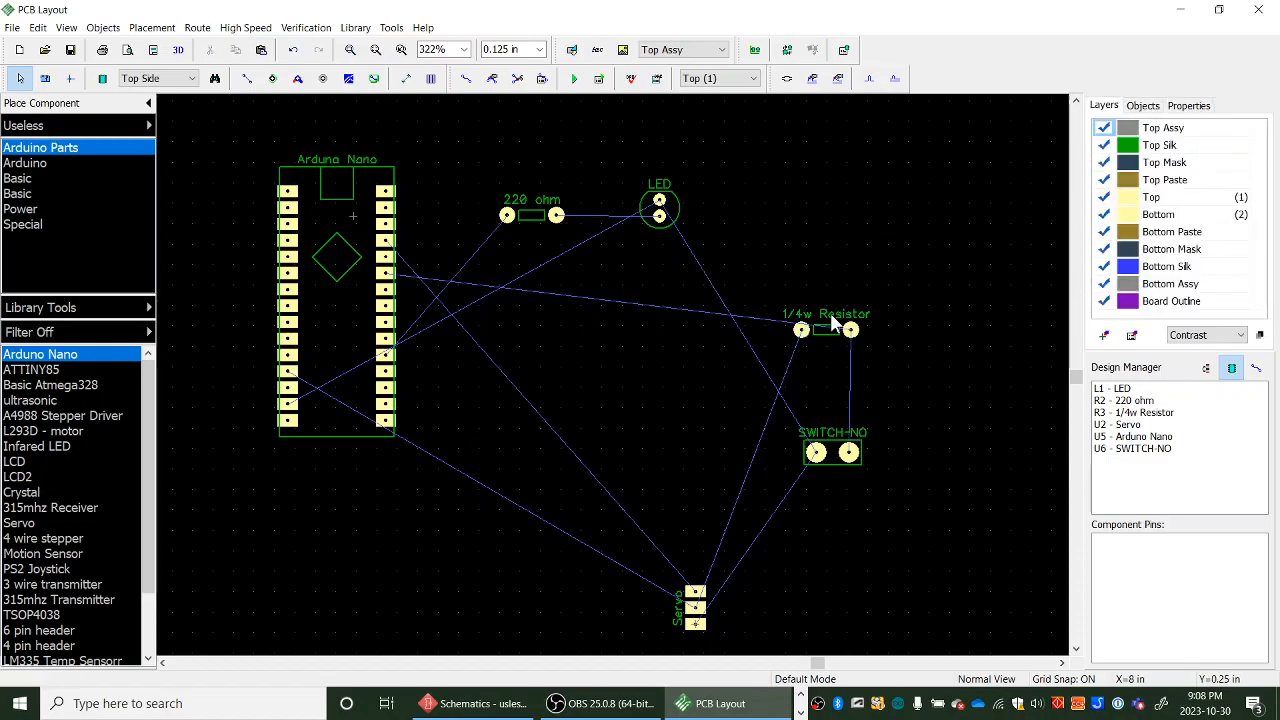
click(835, 333)
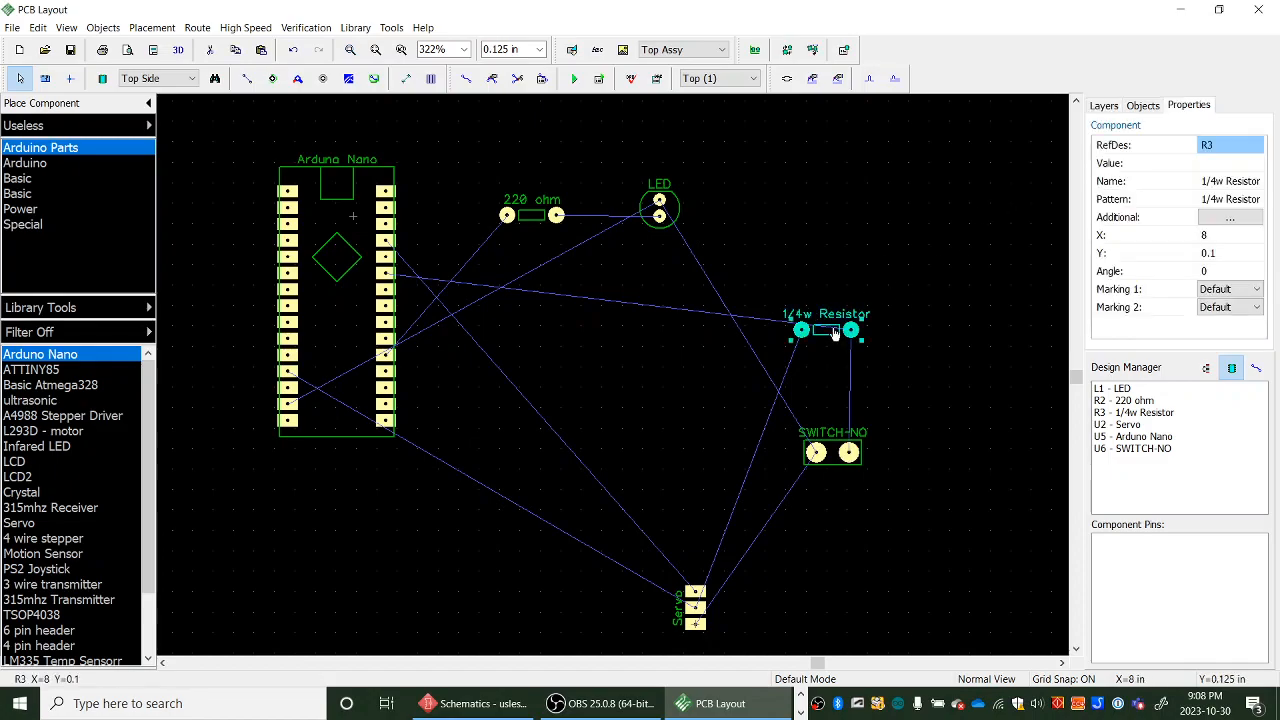
click(1221, 184)
double_click(1224, 184)
double_click(1225, 185)
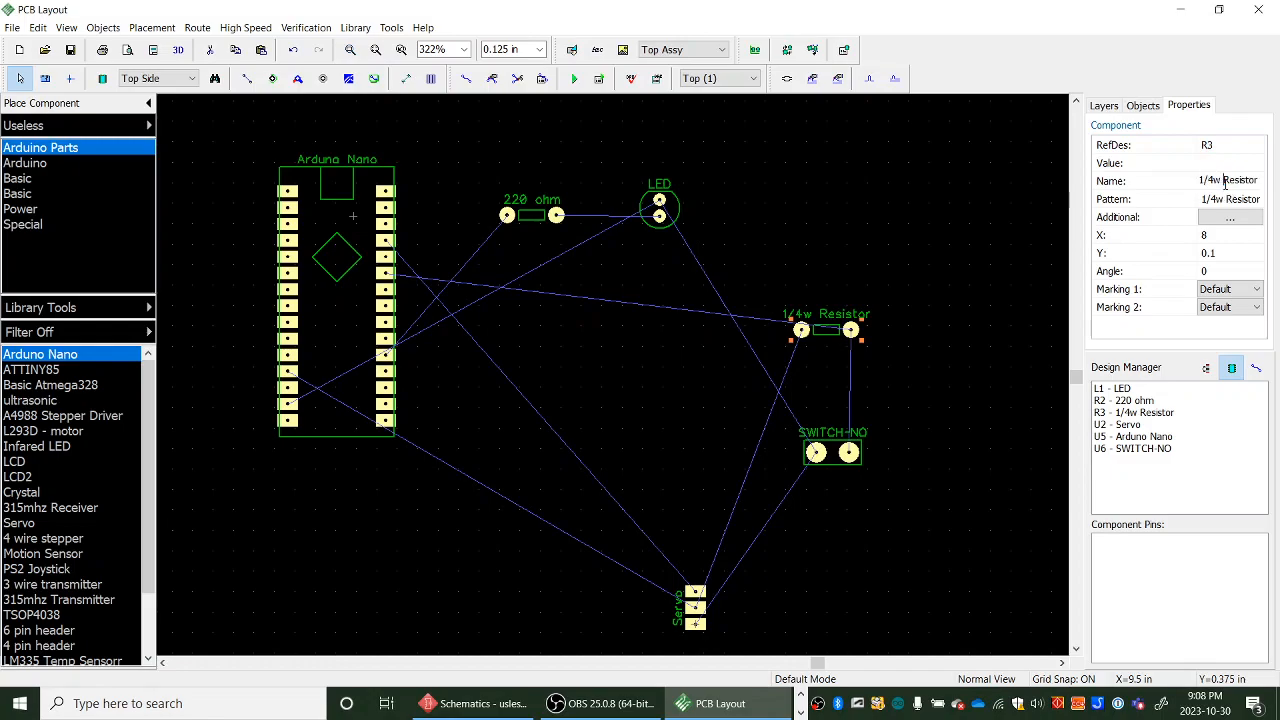
double_click(1225, 185)
key(Delete)
key(Delete)
key(Delete)
key(Delete)
key(Delete)
key(Delete)
key(Delete)
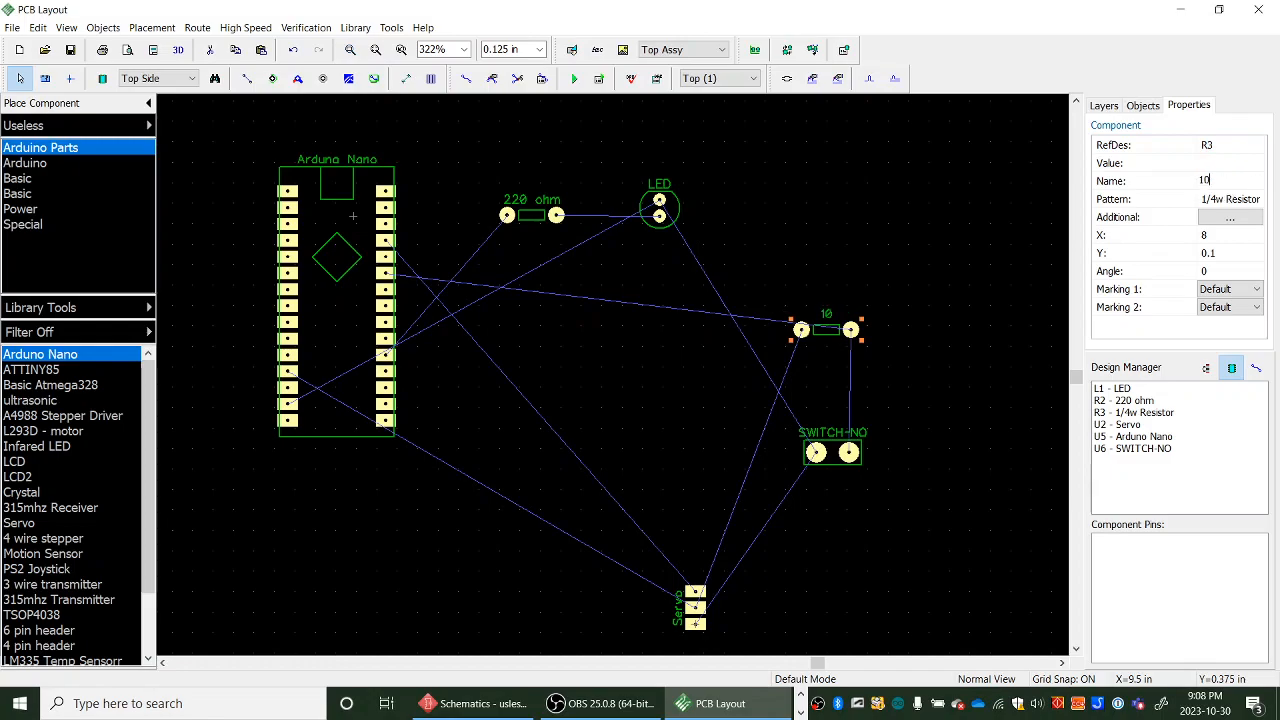
text(10K ohm)
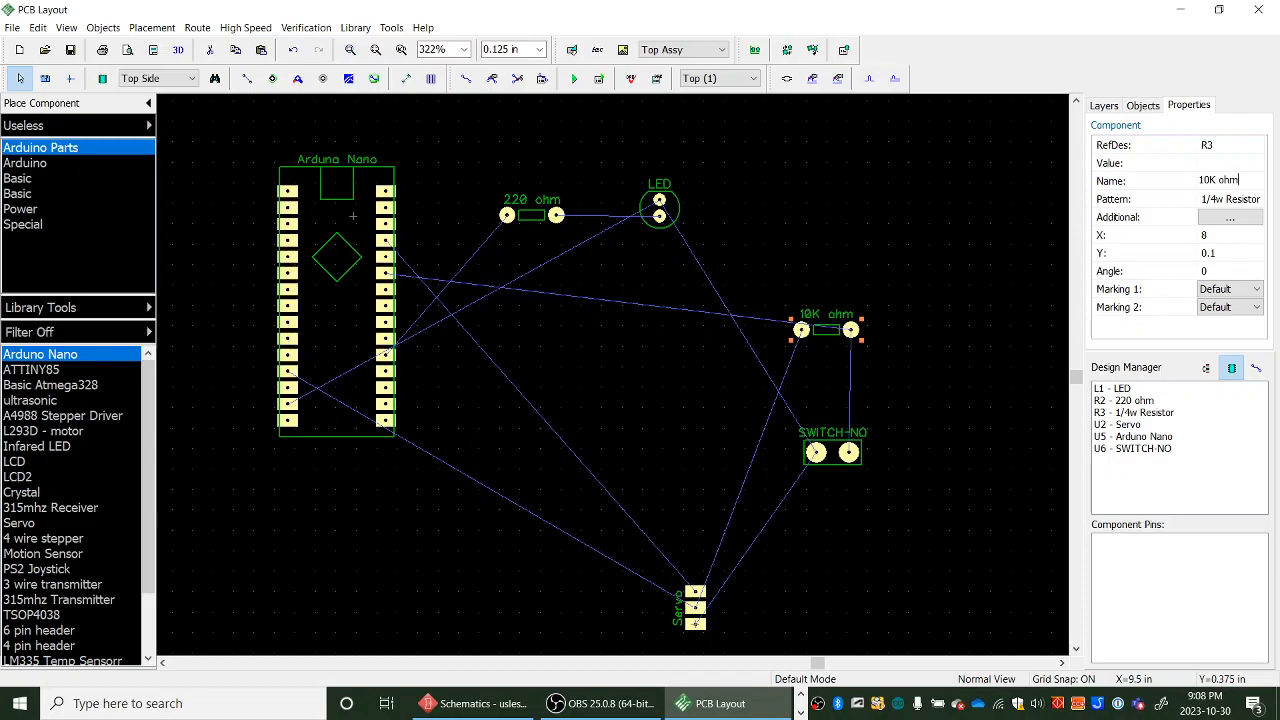
- Rename the SWITCH-NO component to Switch
click(840, 447)
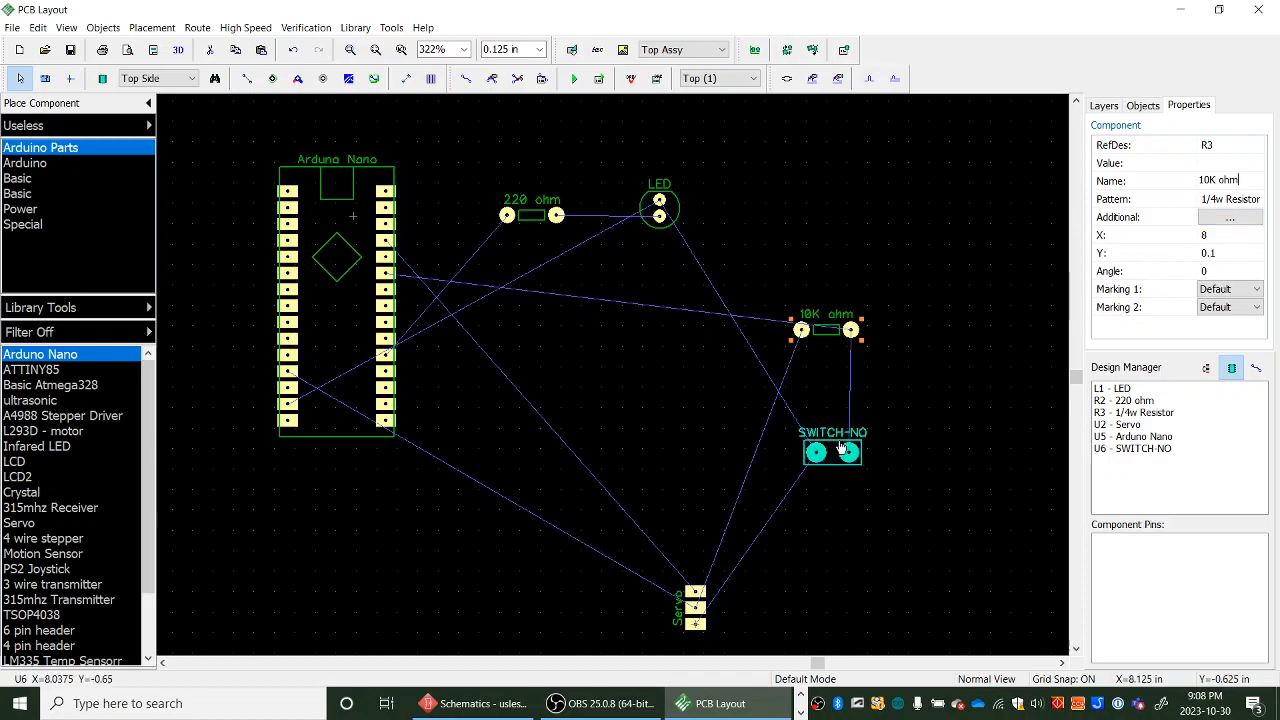
click(847, 434)
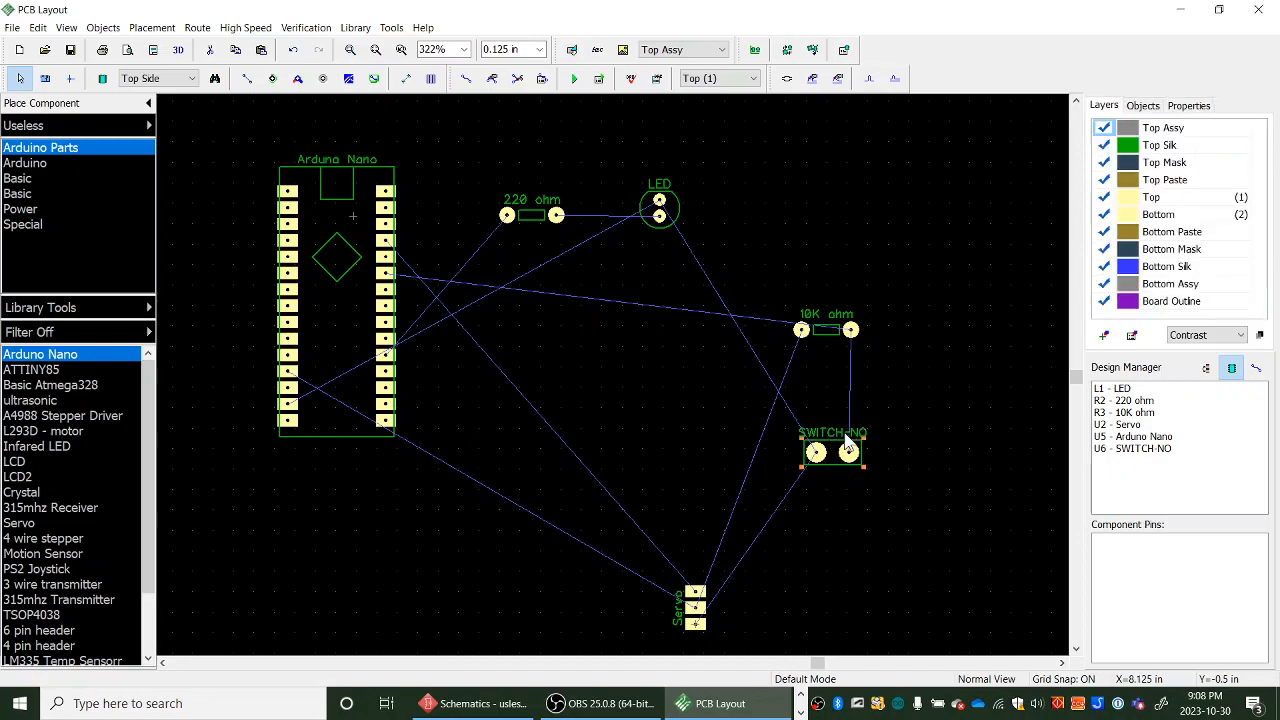
click(830, 447)
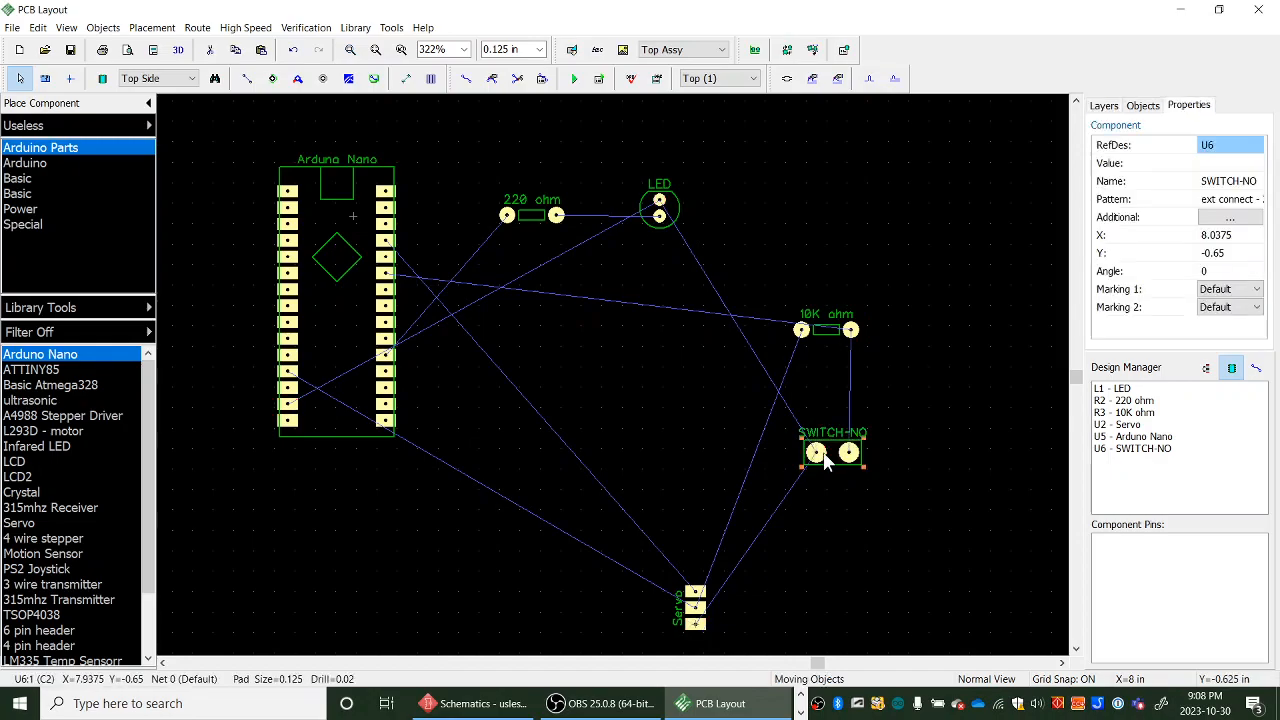
click(1258, 182)
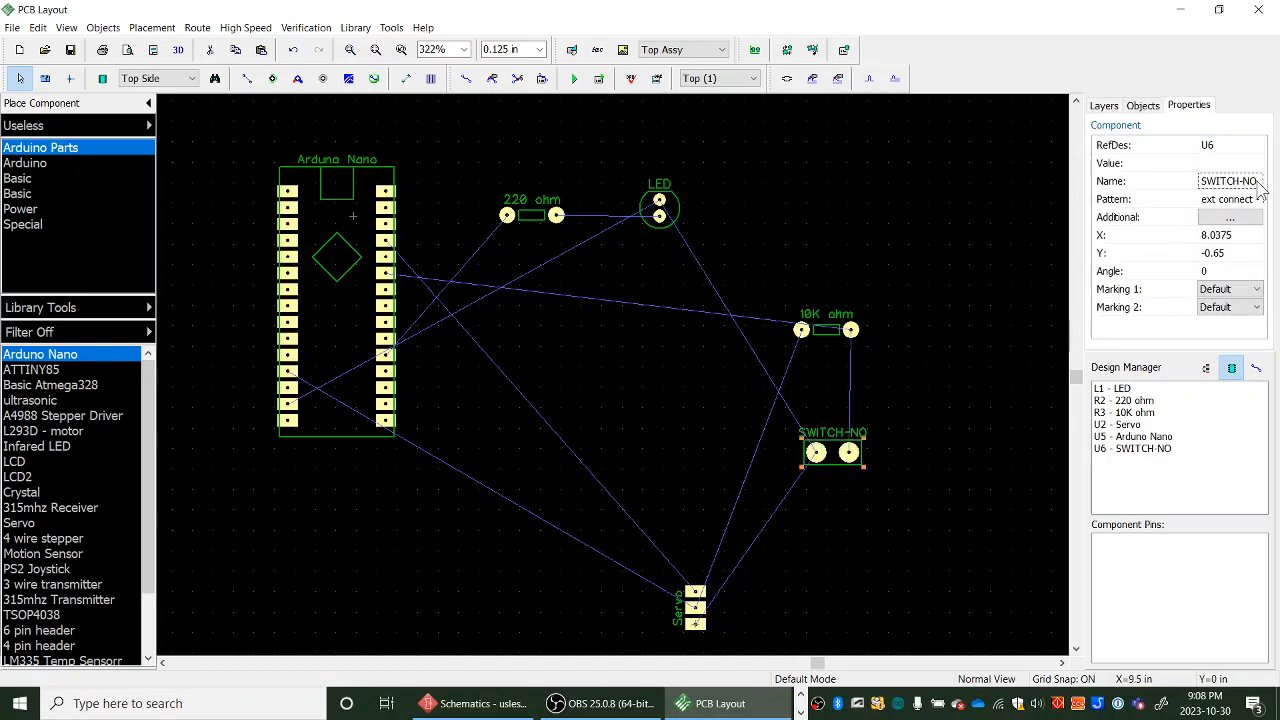
click(1261, 182)
text(Switch)
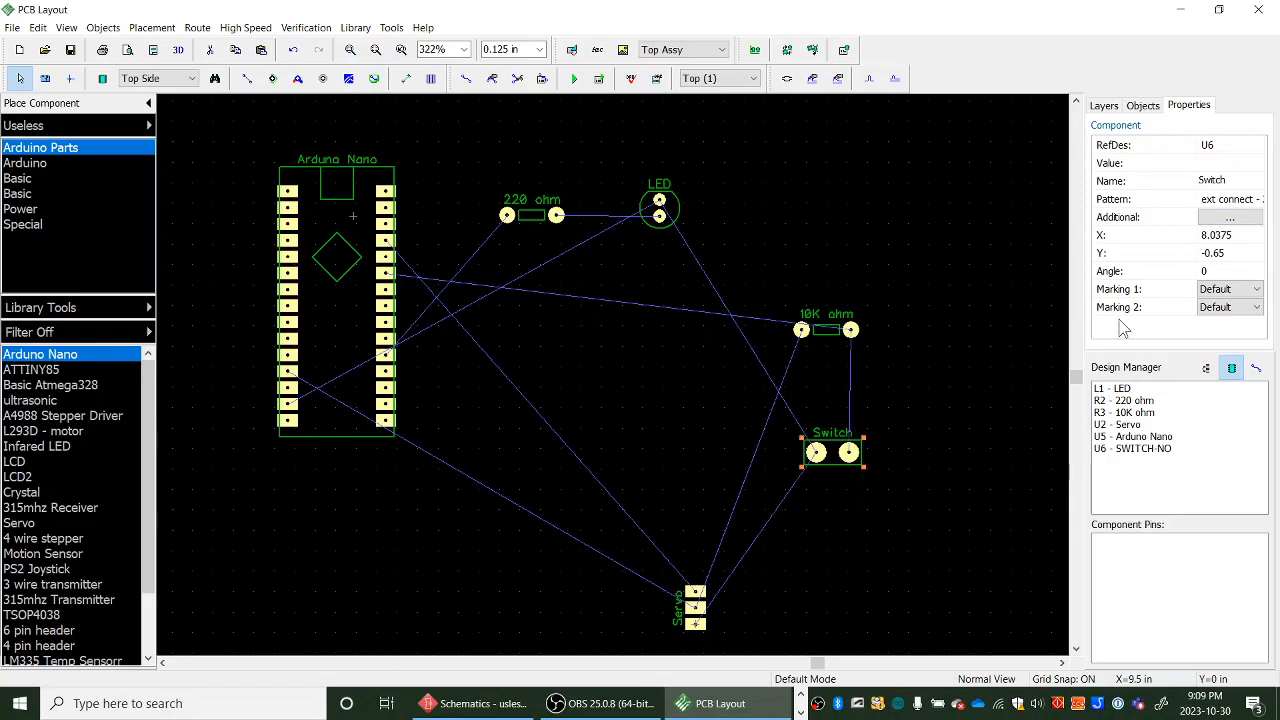
- Move the Switch up between the LED and the Servo, and shift the 220 ohm resistor upward
click(1002, 429)
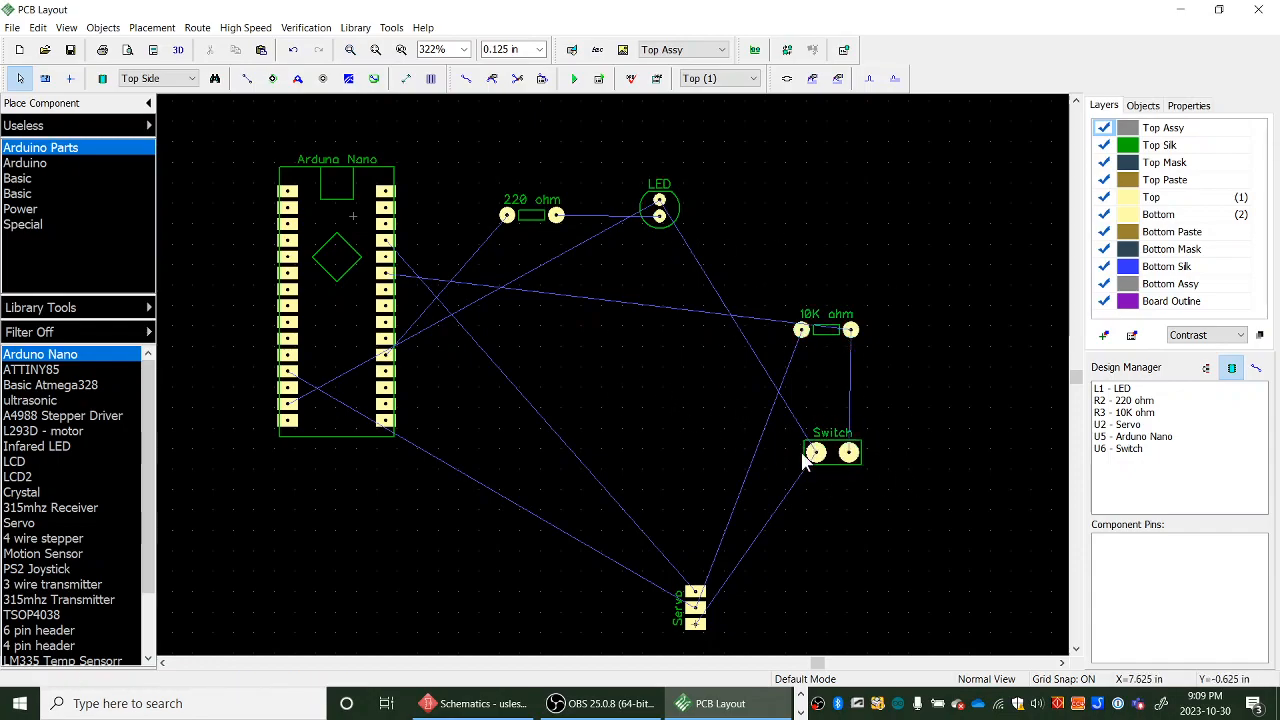
drag(852, 448, 678, 402)
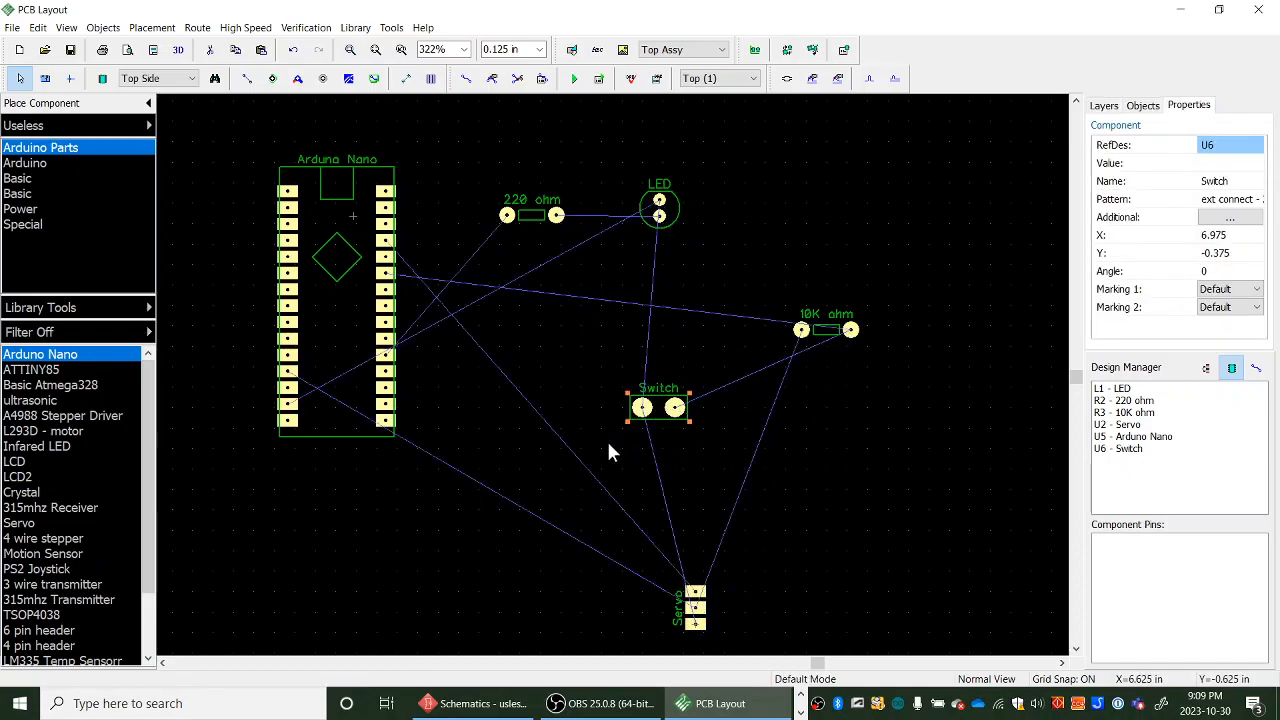
drag(549, 222, 553, 169)
click(648, 402)
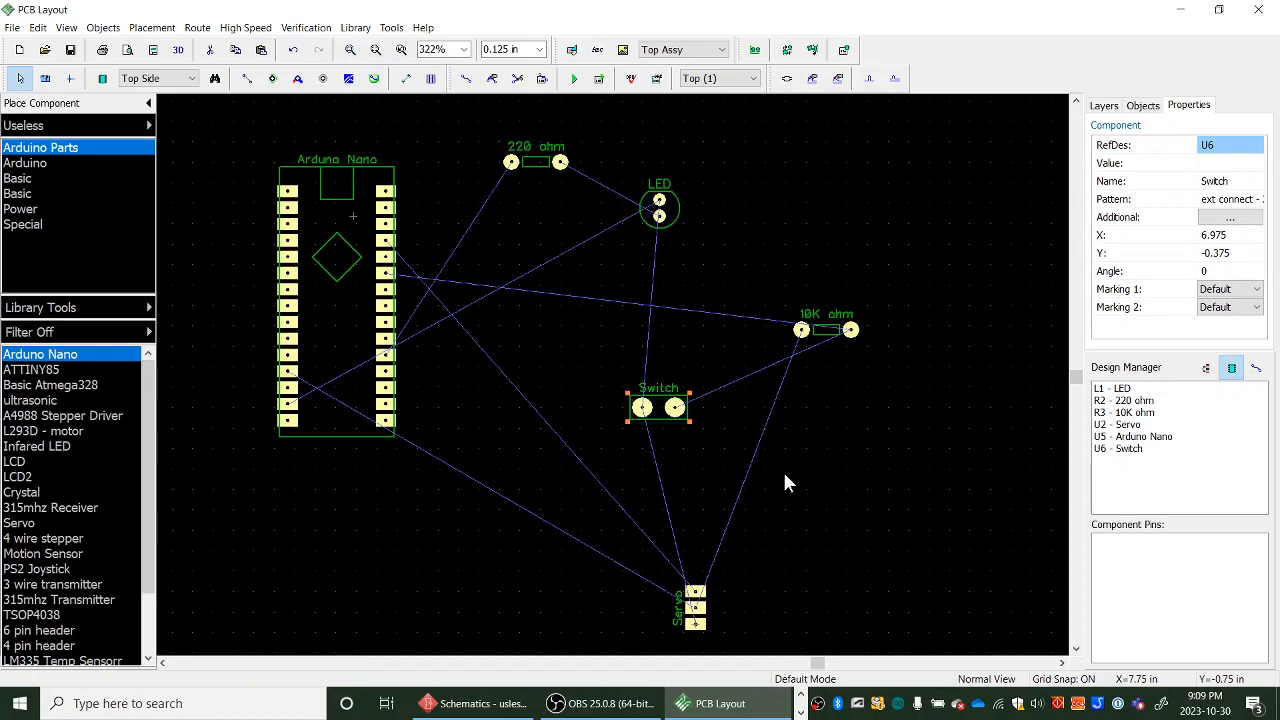
- Create a rectangular board outline 1.75 in wide and 2.25 in high, following the reference PDF dimensions
scroll(783, 472, down, 4)
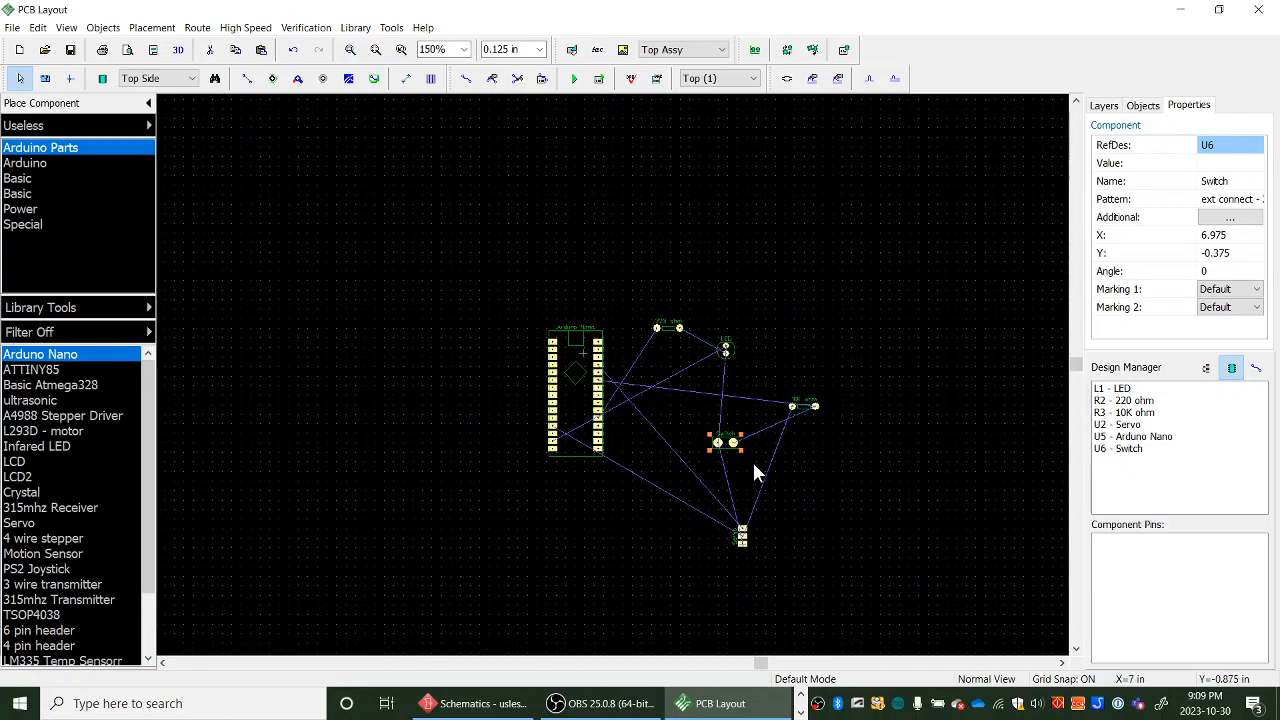
scroll(779, 474, down, 1)
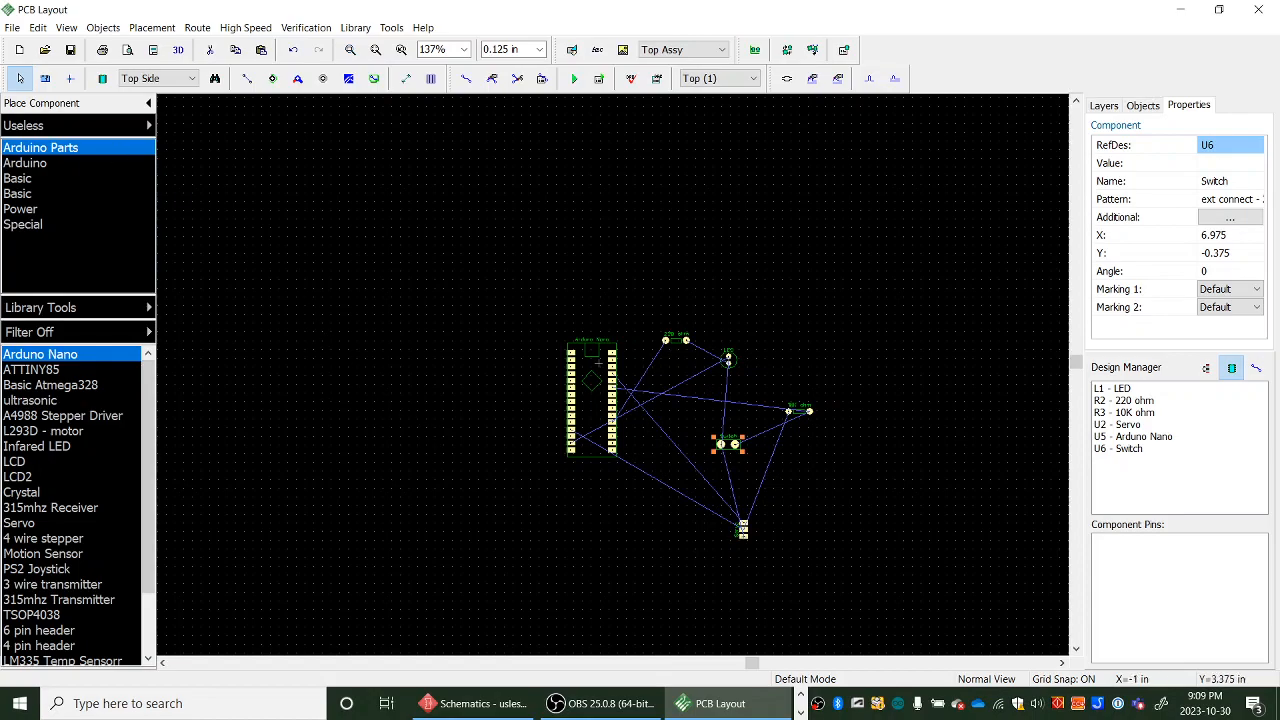
click(801, 695)
mouse_move(0, 200)
mouse_down()
mouse_move(443, 264)
mouse_move(599, 3)
mouse_move(614, 4)
mouse_up()
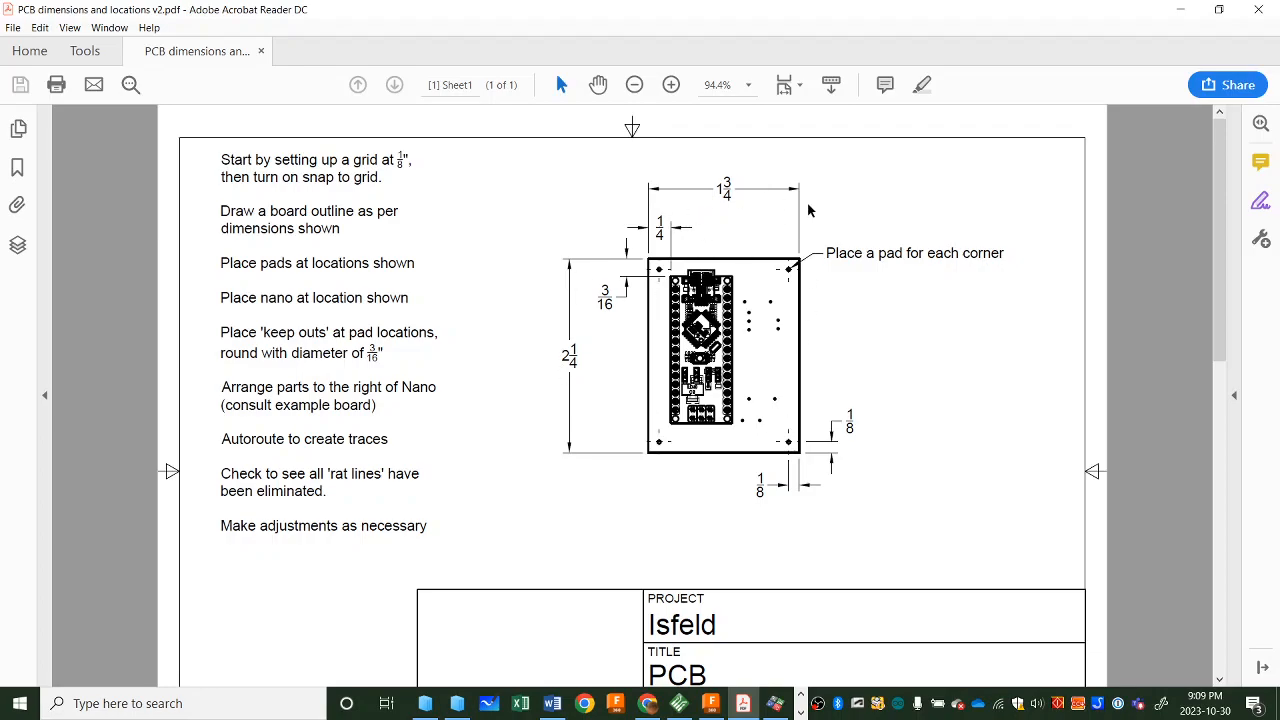
drag(815, 16, 0, 168)
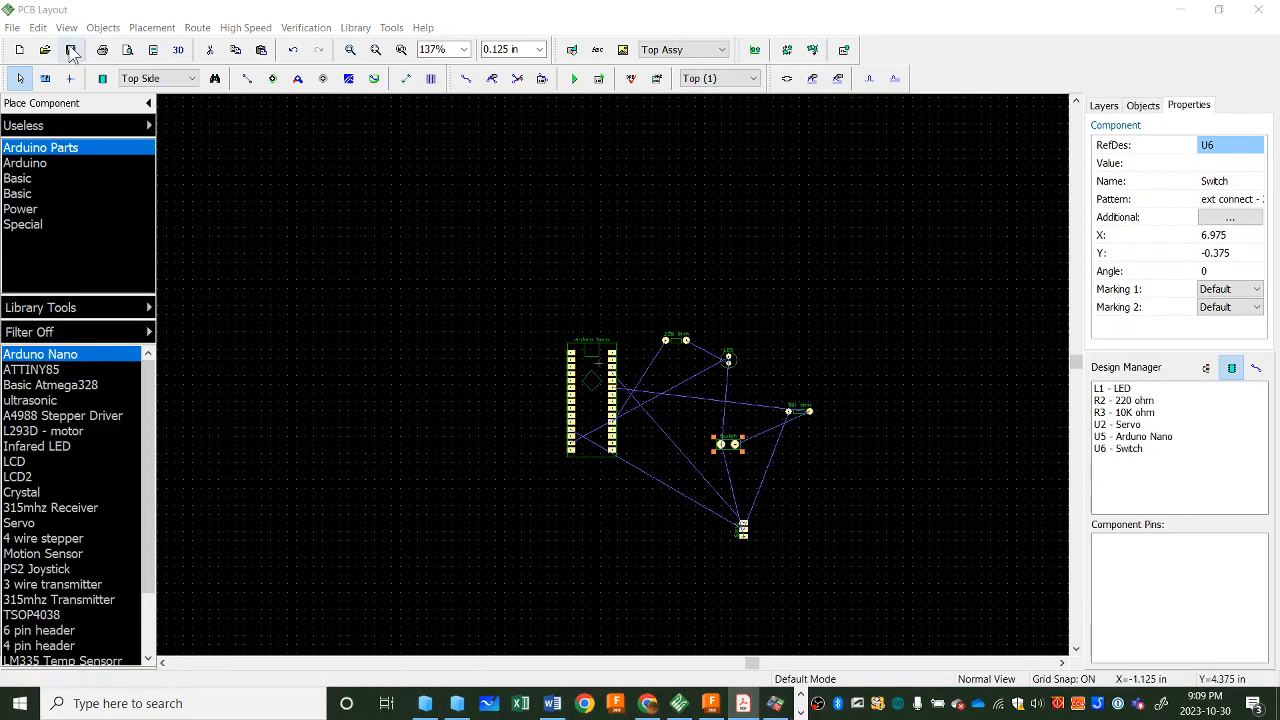
click(100, 28)
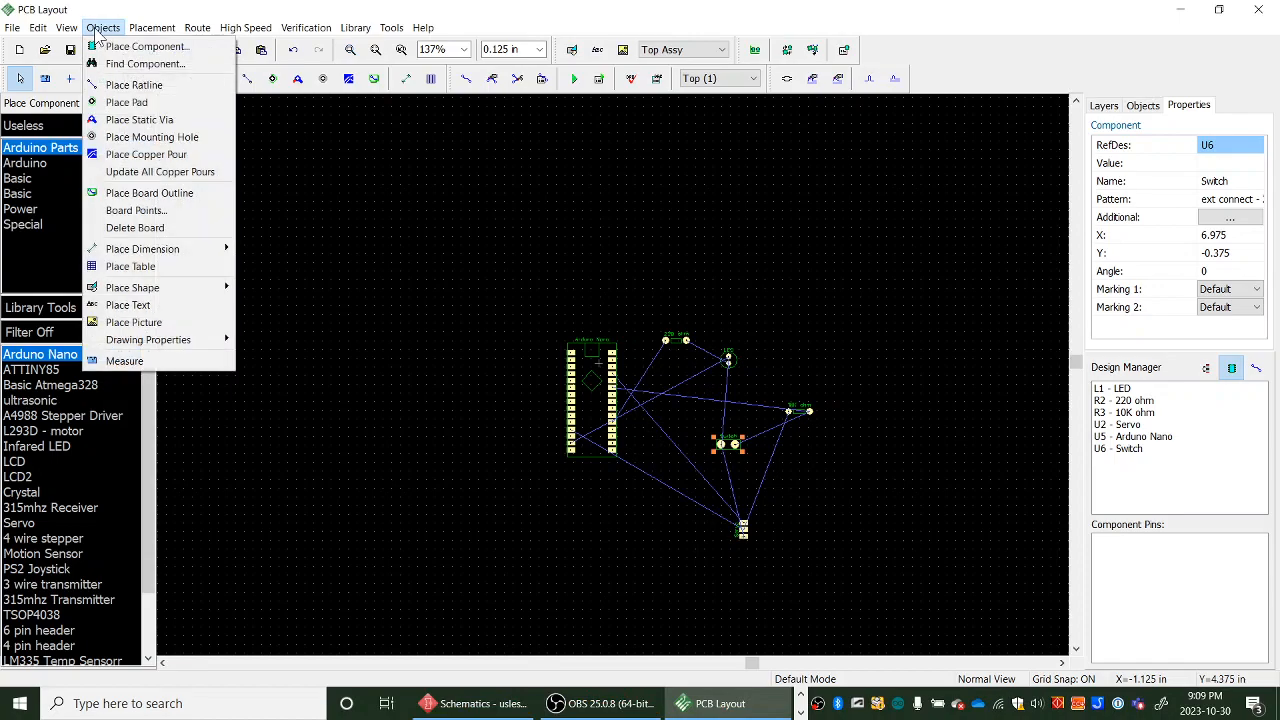
click(165, 212)
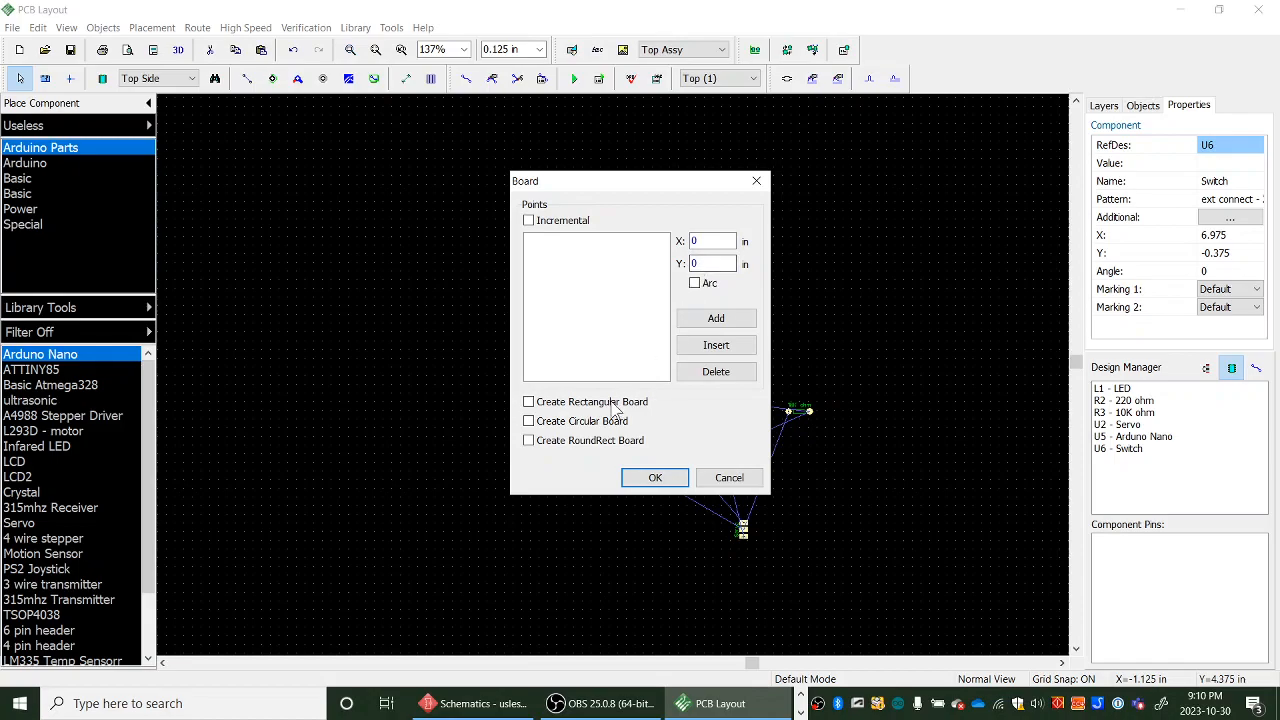
click(529, 401)
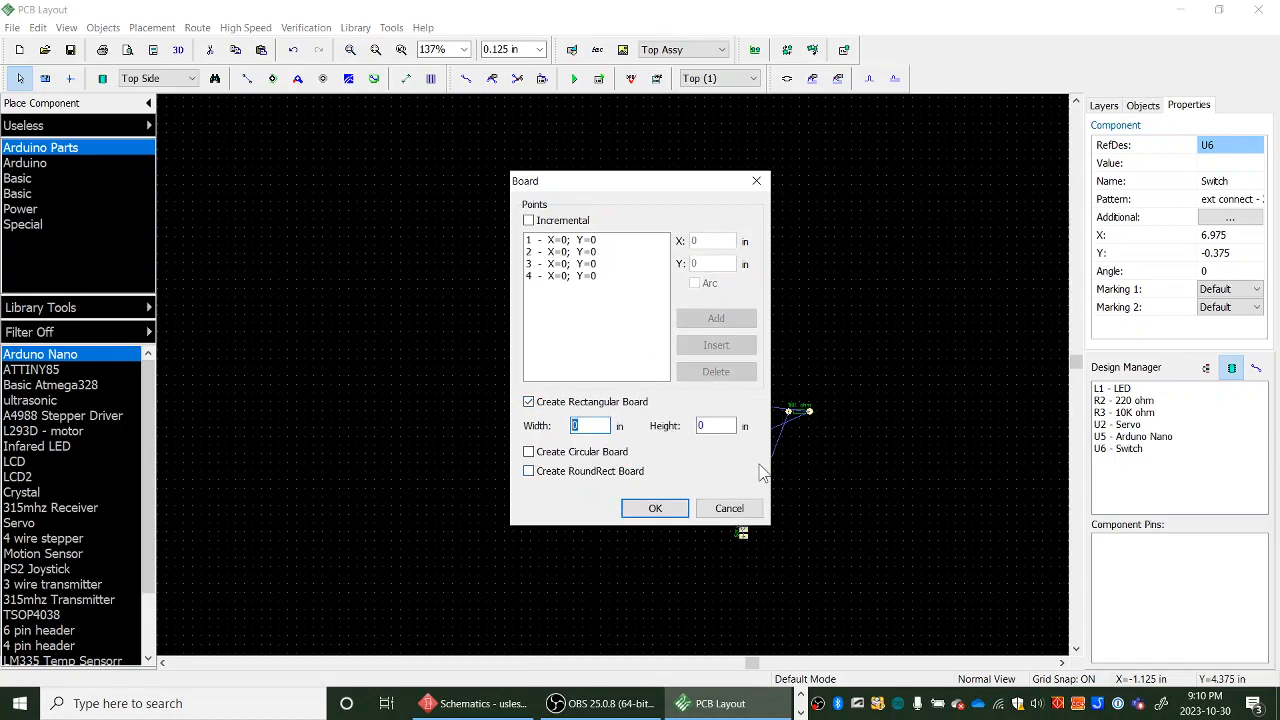
text(1.75)
double_click(702, 425)
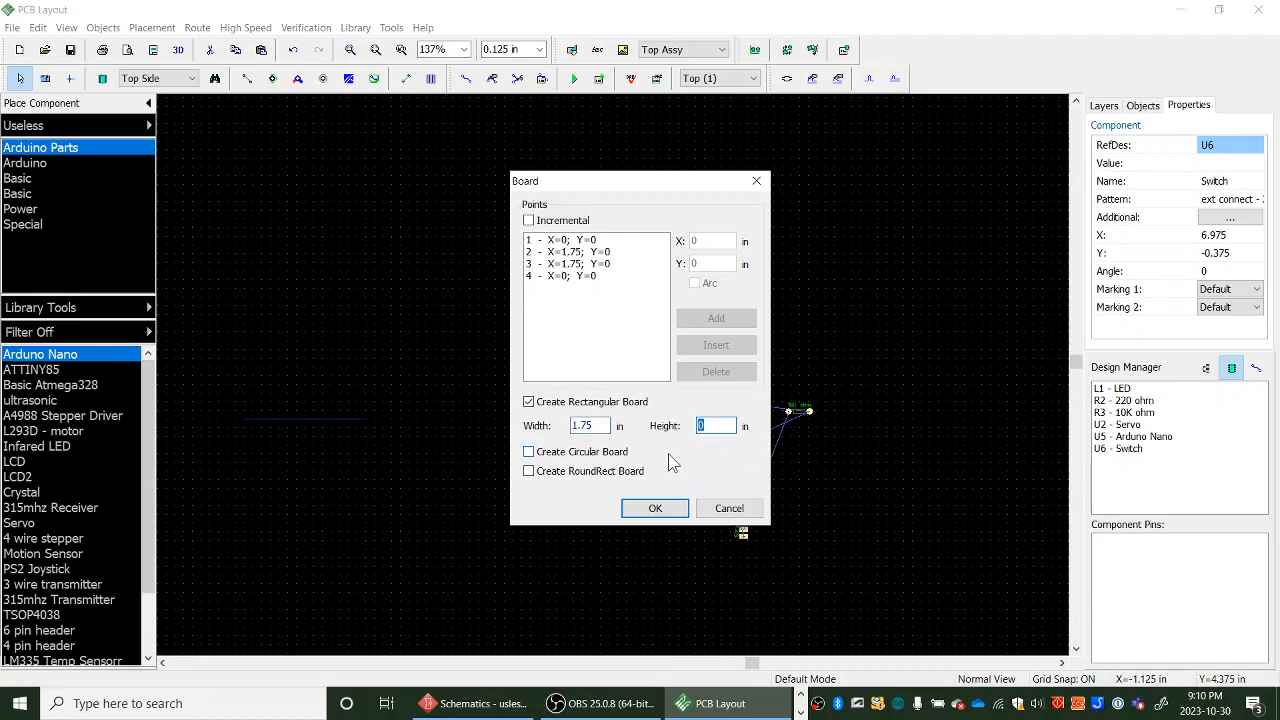
text(2.25)
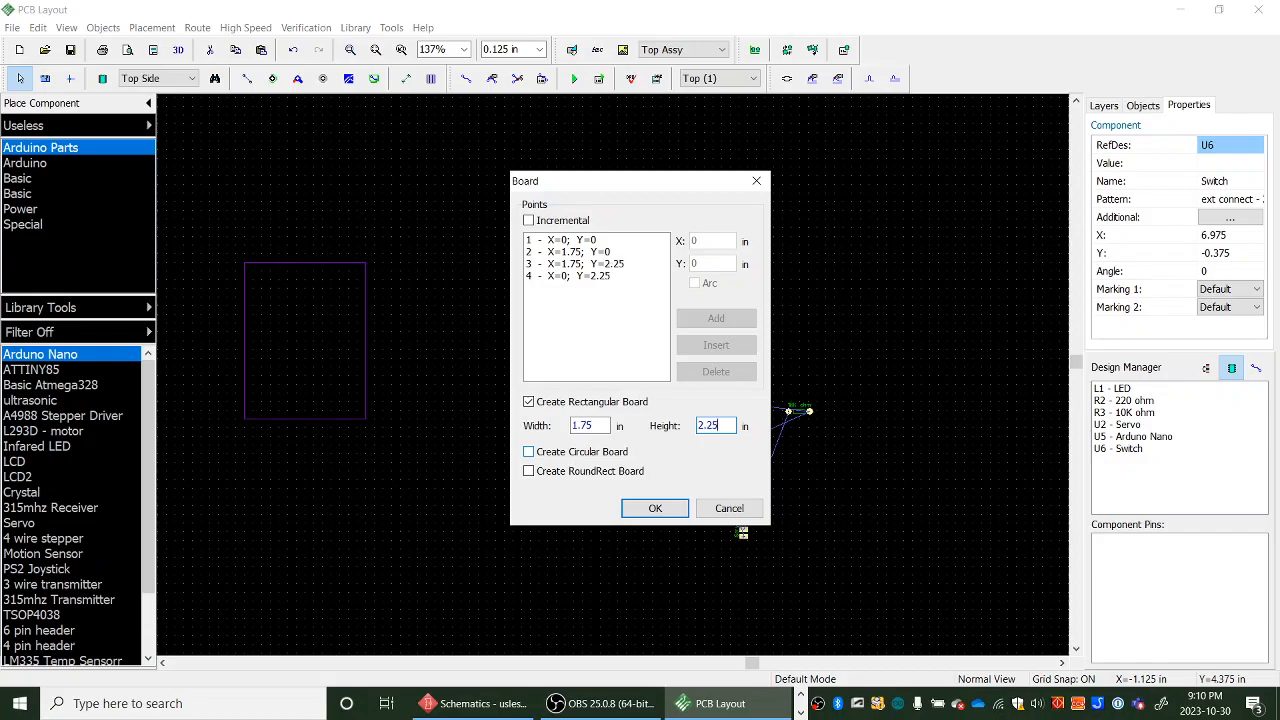
click(652, 508)
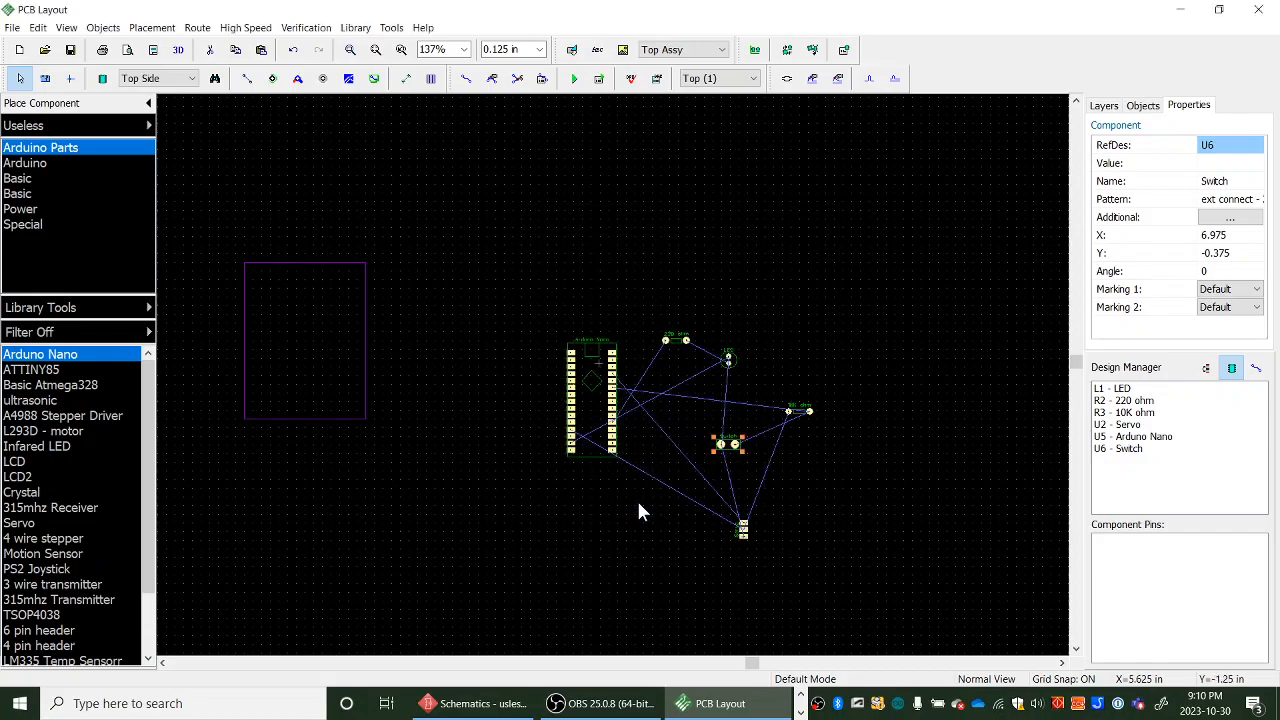
middle_drag(570, 505, 727, 515)
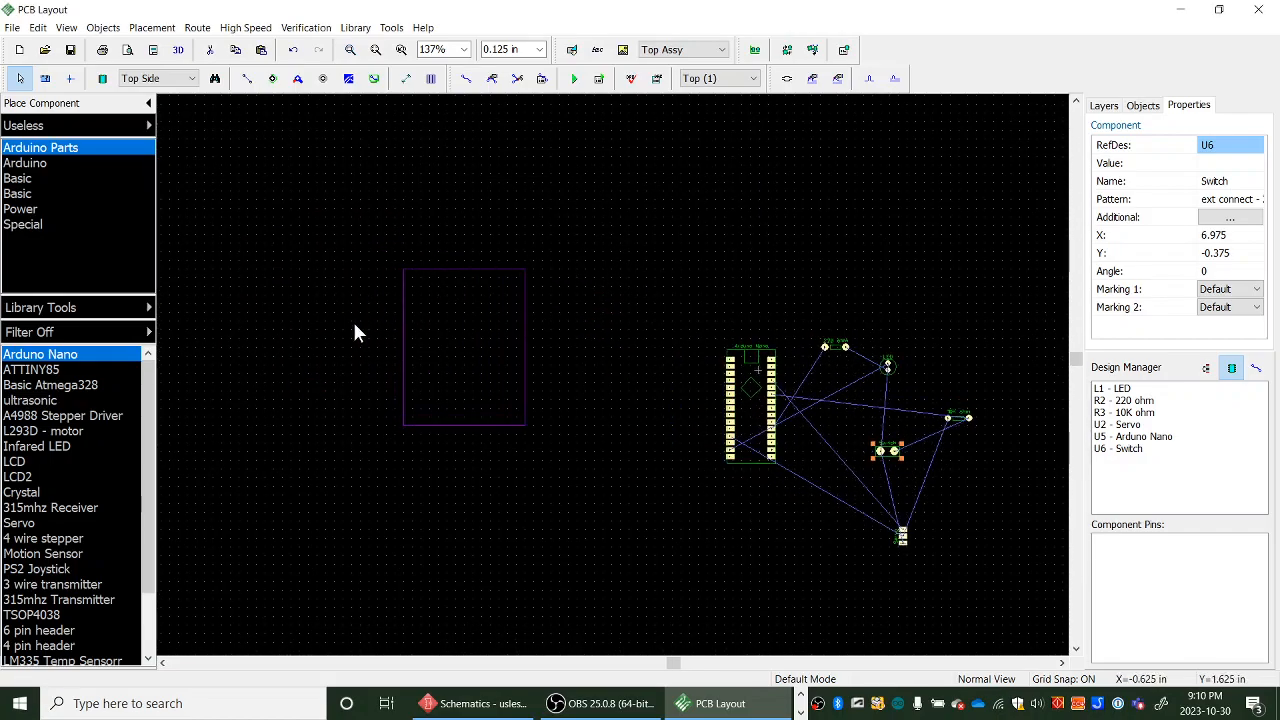
click(66, 27)
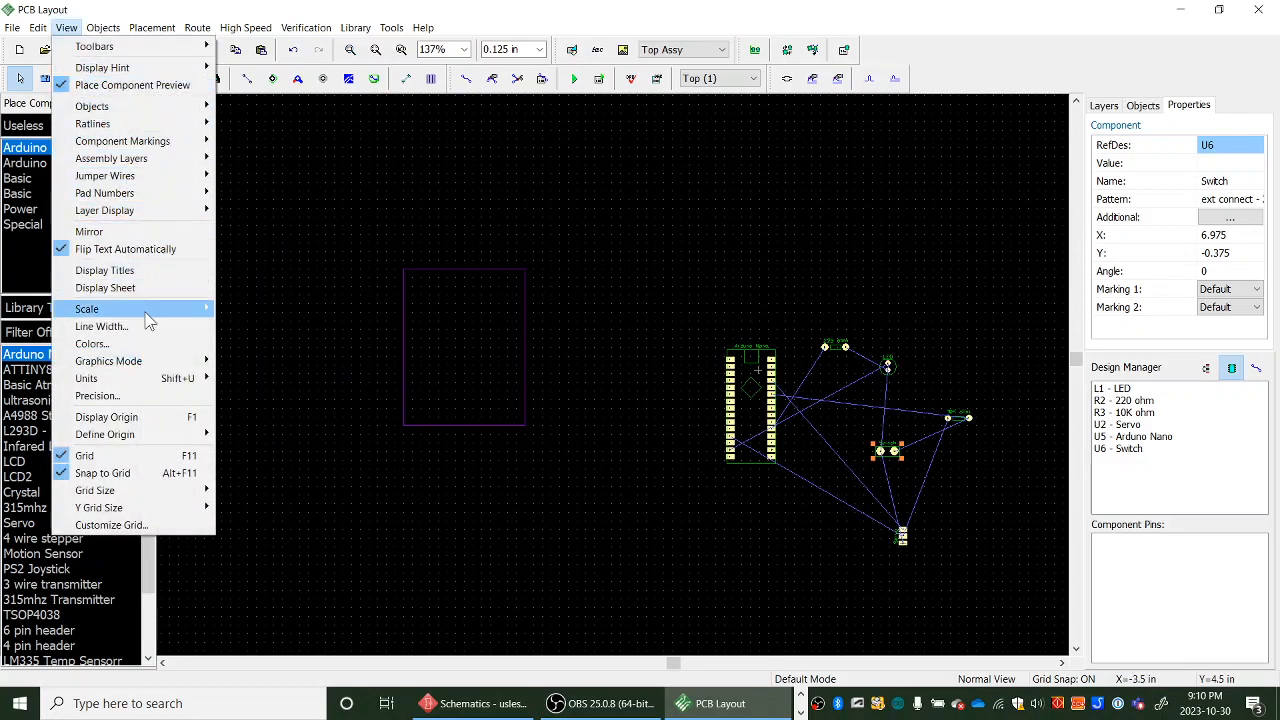
click(113, 420)
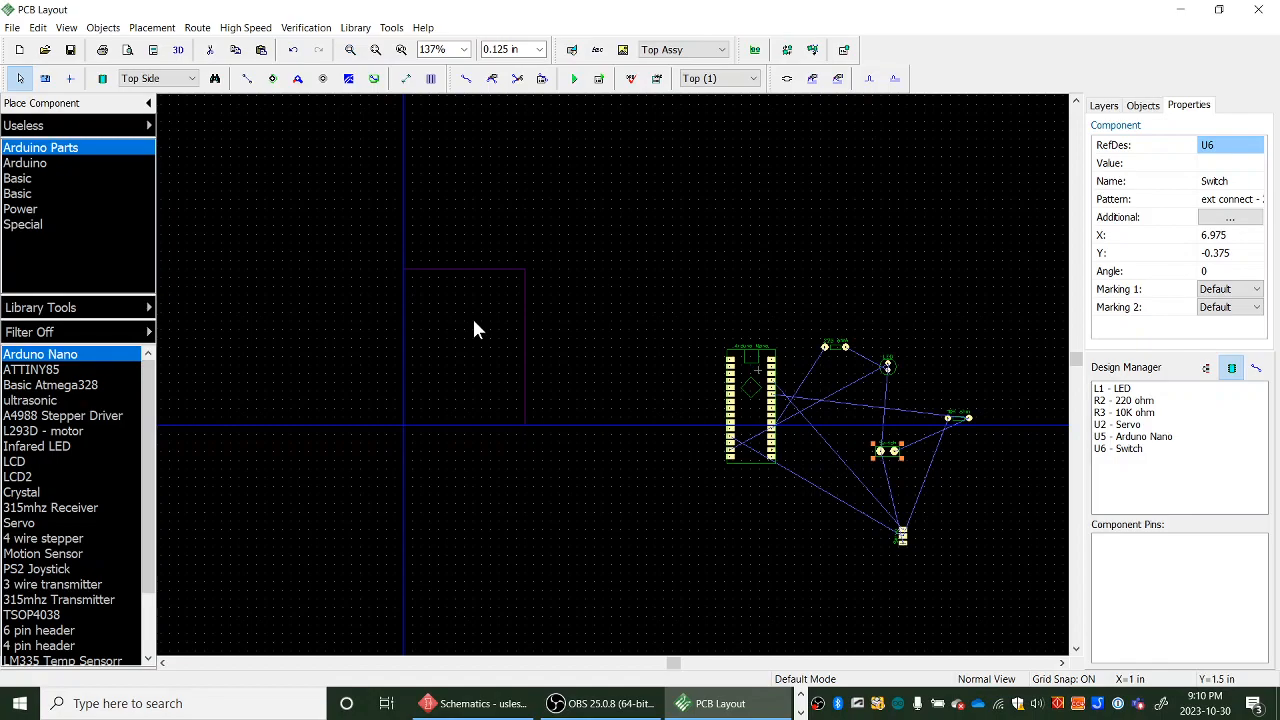
click(524, 312)
right_click(524, 320)
click(566, 363)
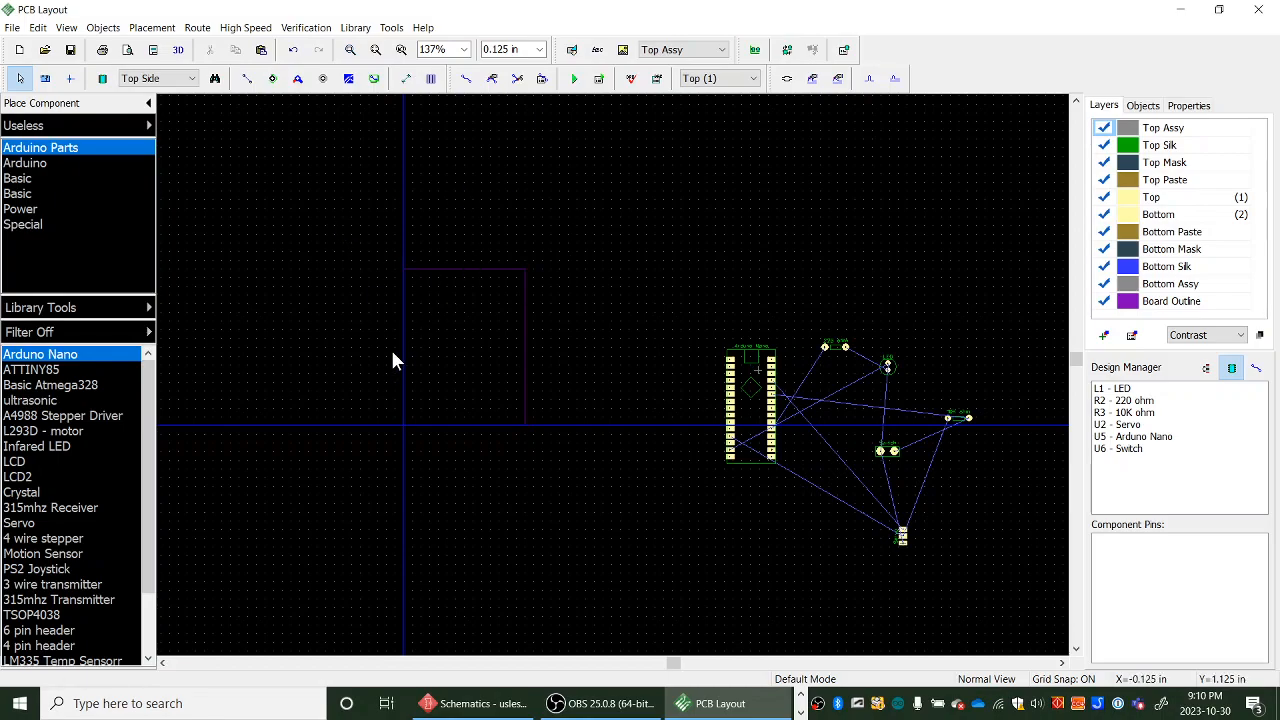
click(65, 28)
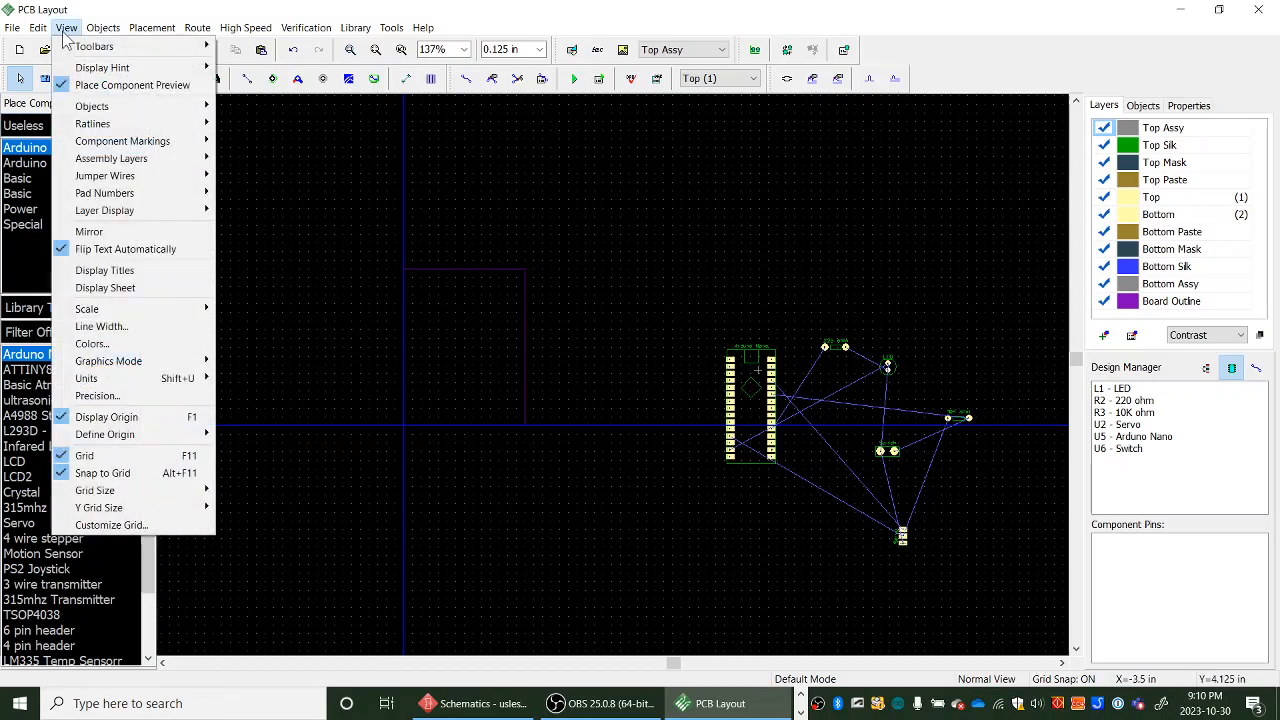
click(130, 417)
- Move the Arduino Nano left toward the board outline with the grid temporarily switched off
middle_drag(553, 497, 674, 459)
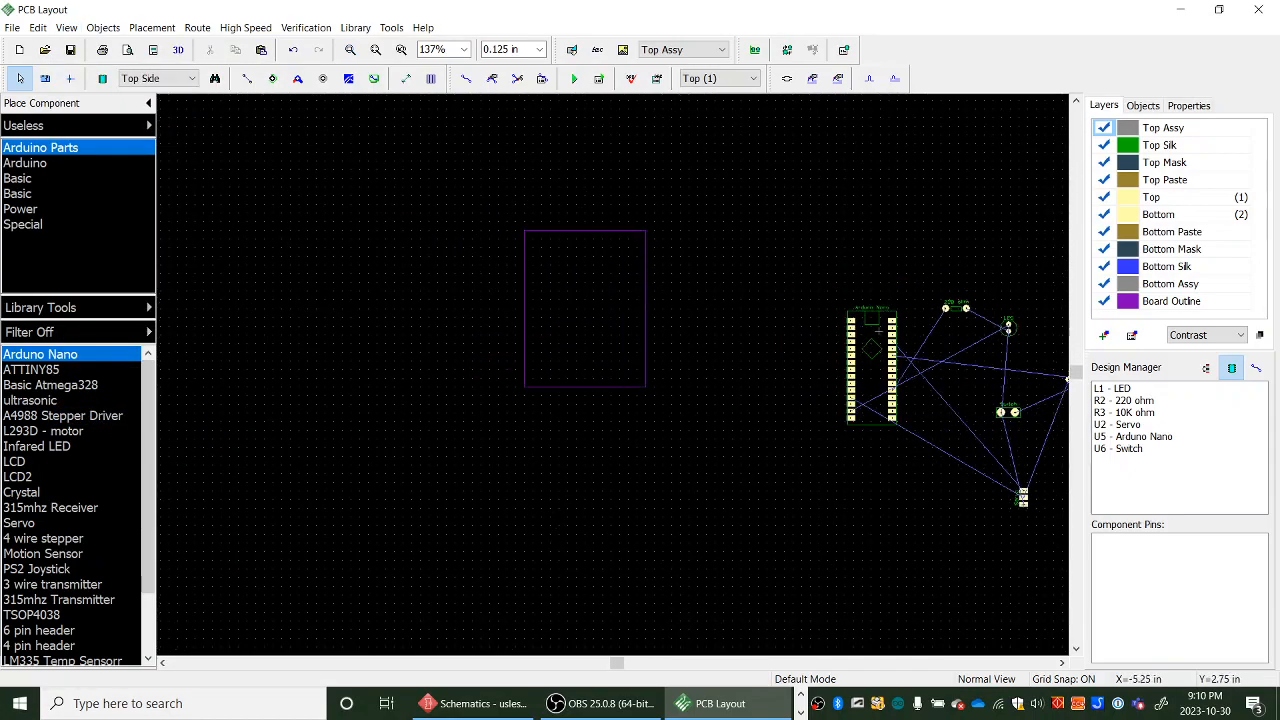
key(alt+Tab)
drag(2, 187, 541, 80)
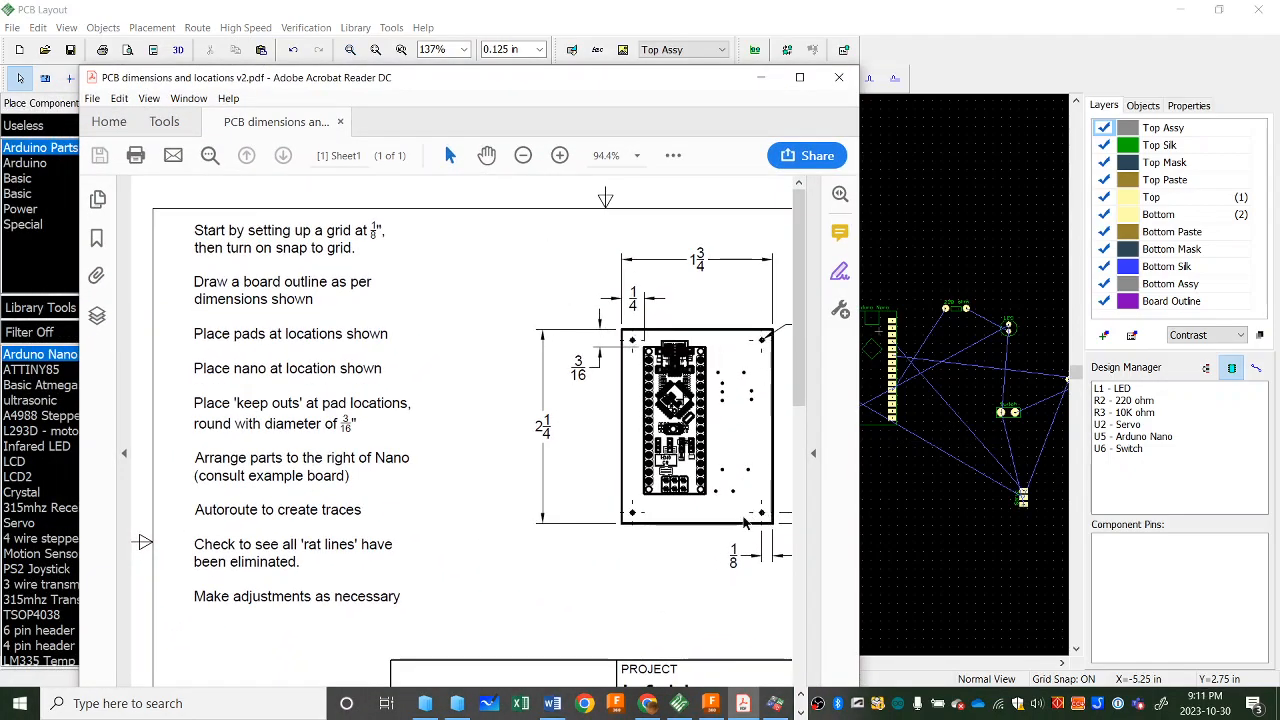
drag(858, 487, 961, 487)
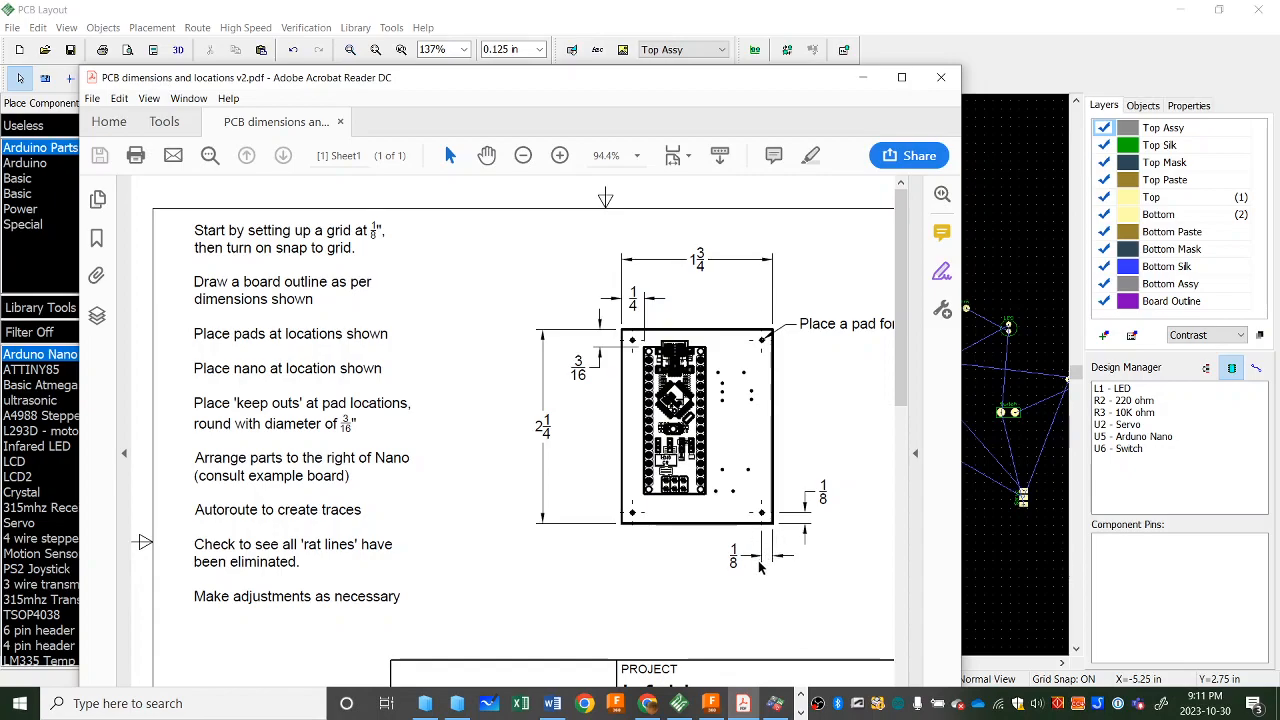
click(941, 77)
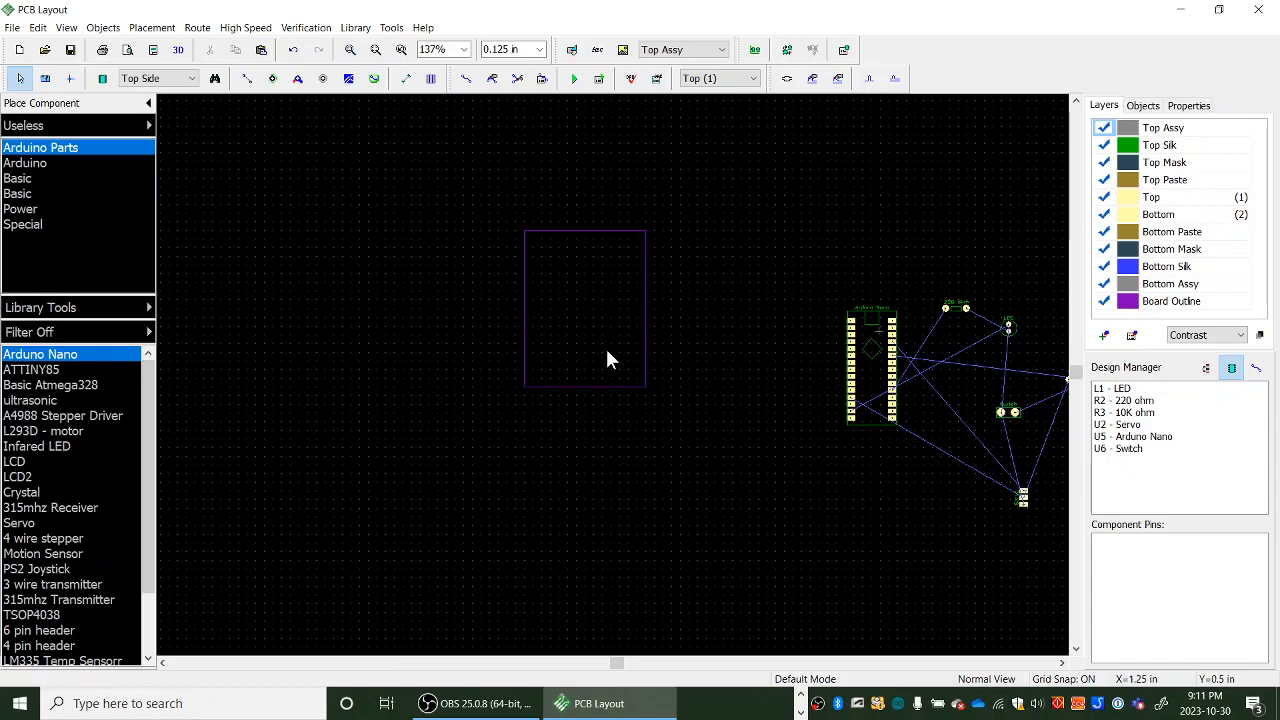
click(66, 28)
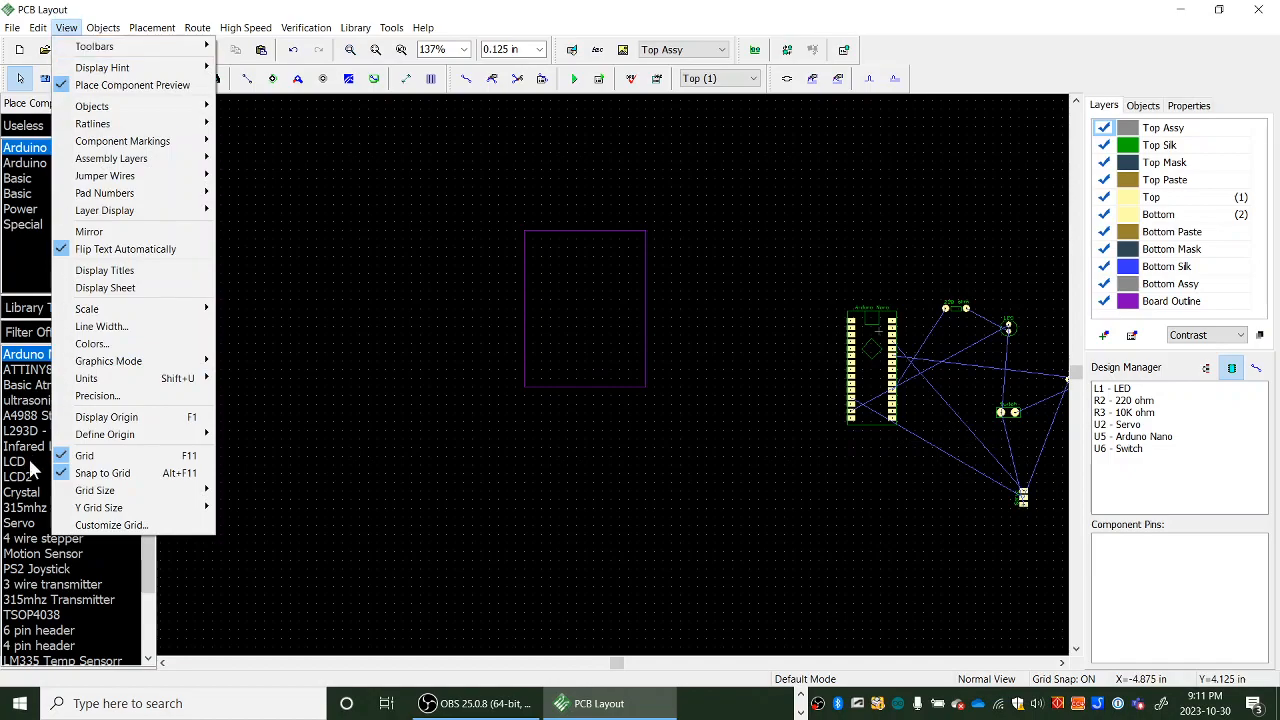
click(85, 456)
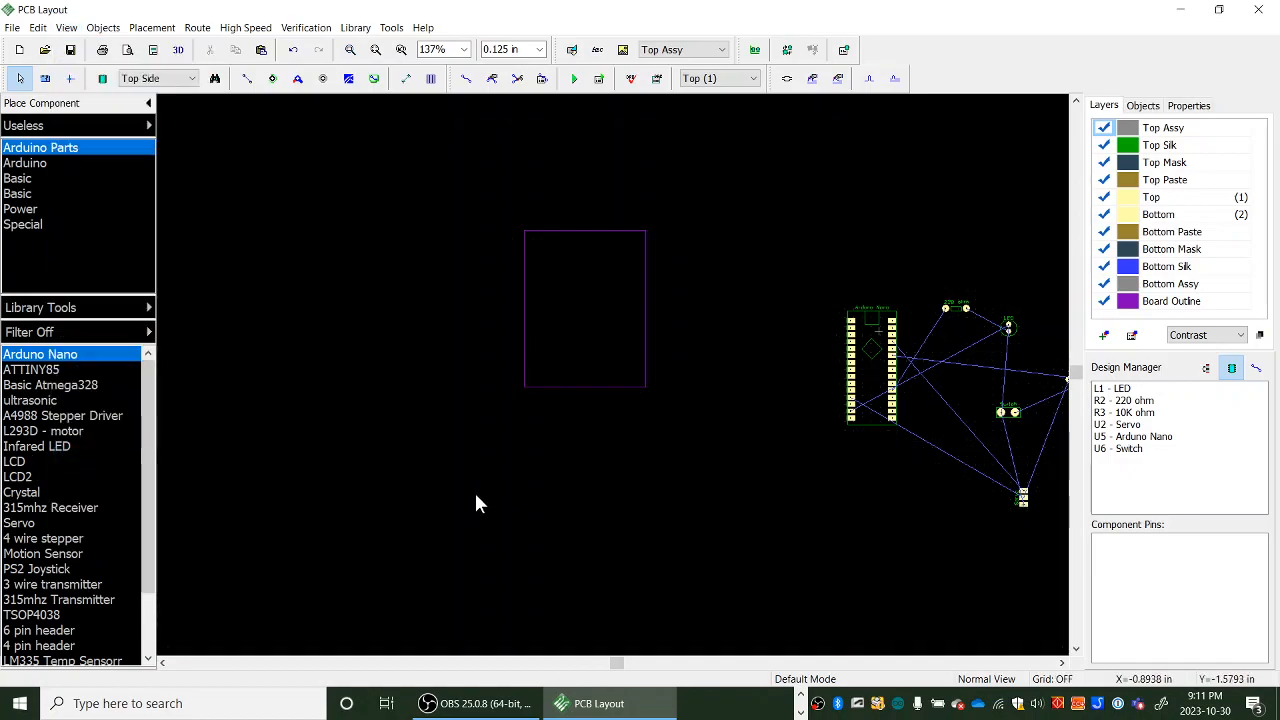
drag(848, 350, 734, 323)
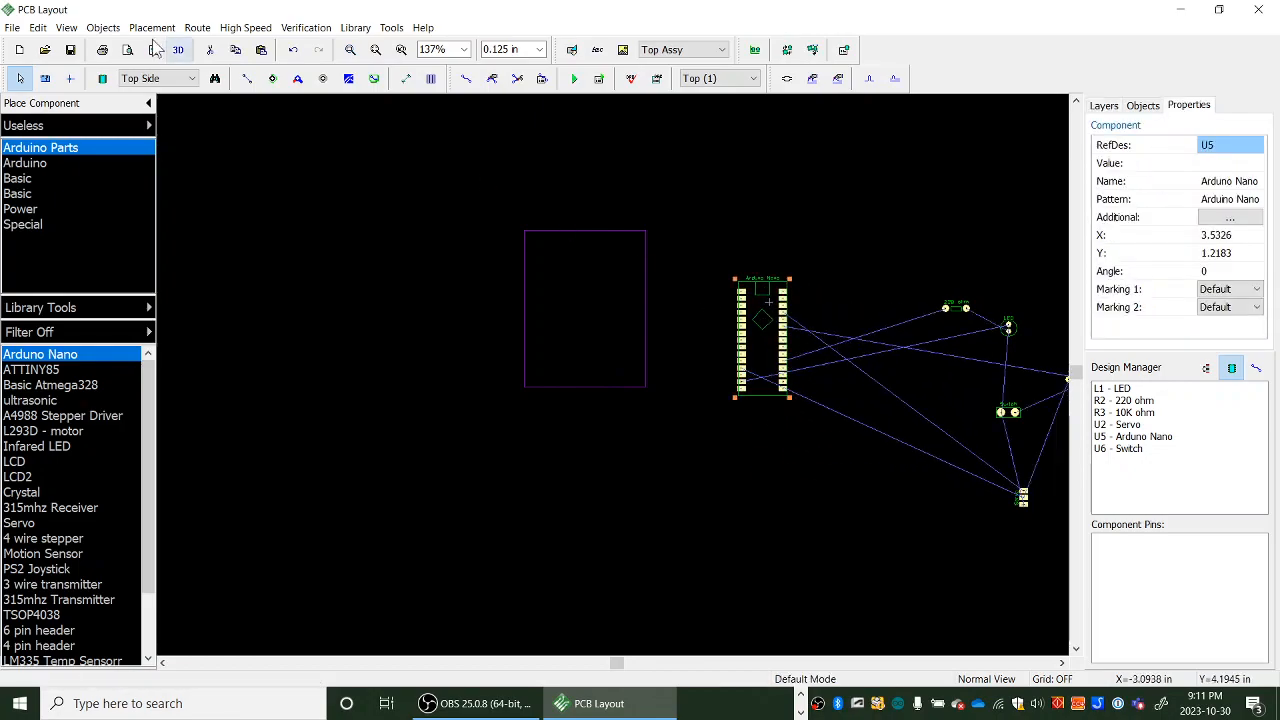
click(66, 27)
click(85, 455)
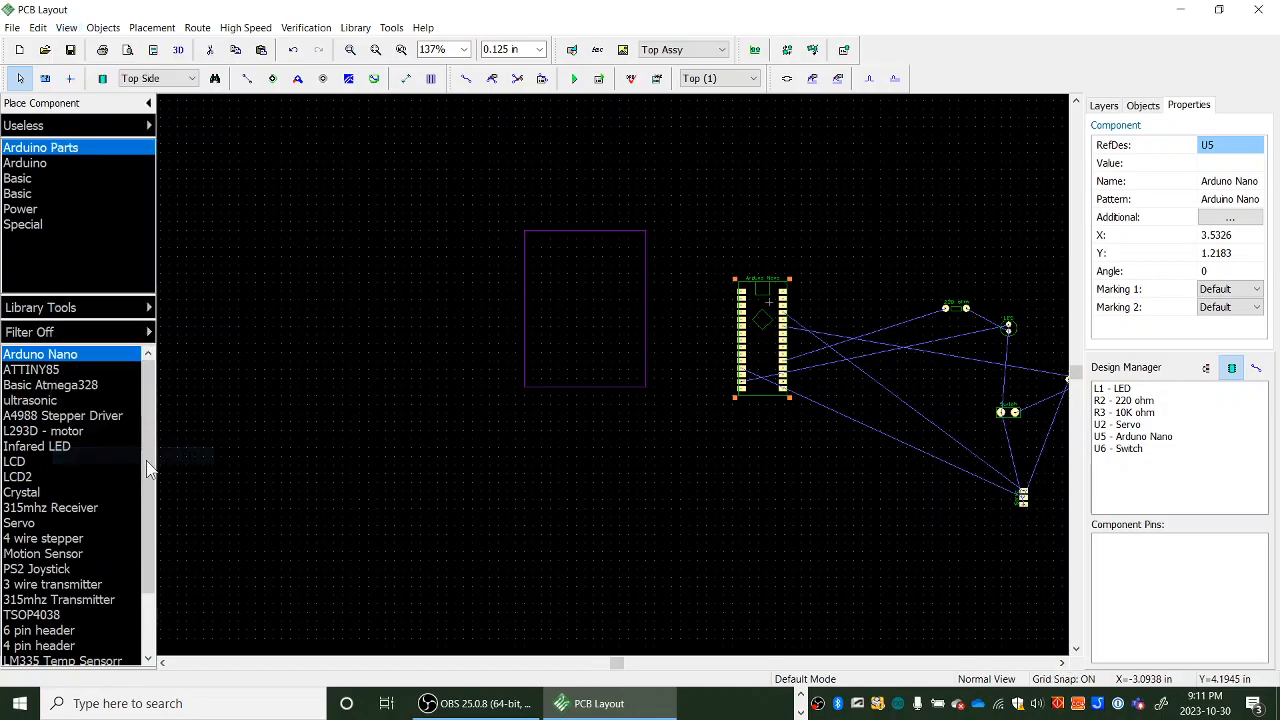
- Open the grid customization and add custom grid sizes of 0.125 in and 0.25 in
click(68, 28)
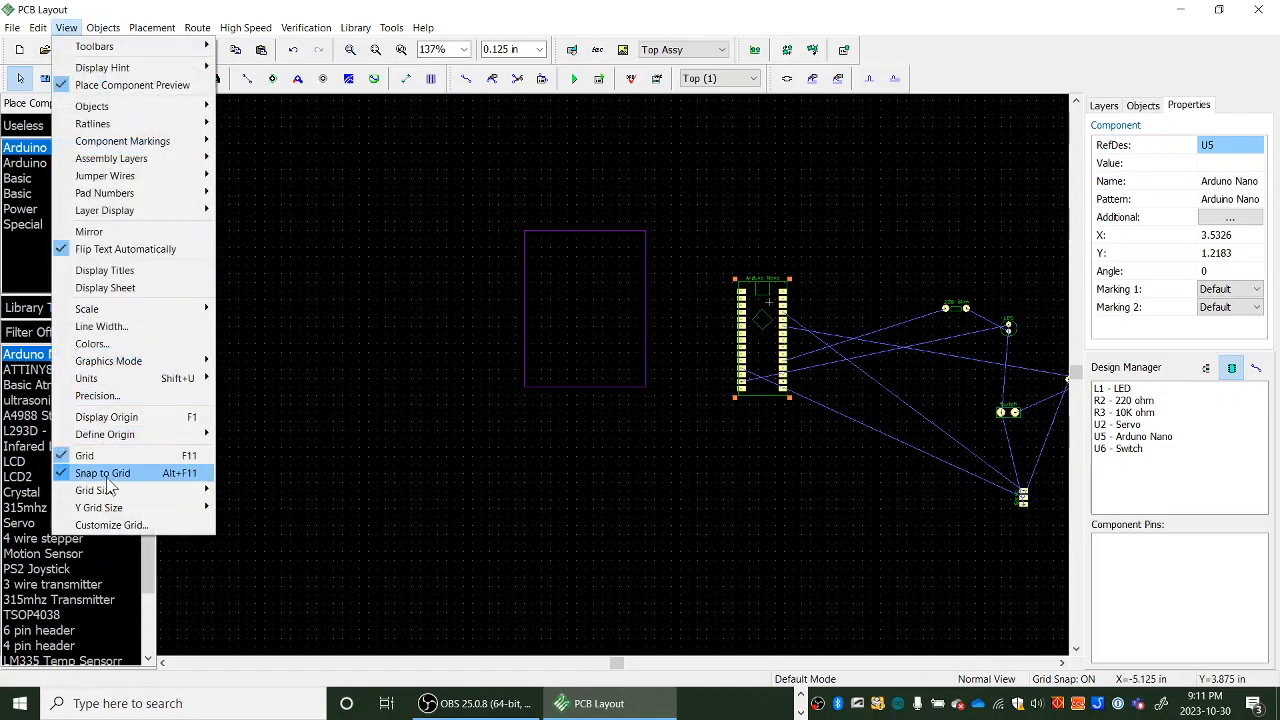
click(588, 483)
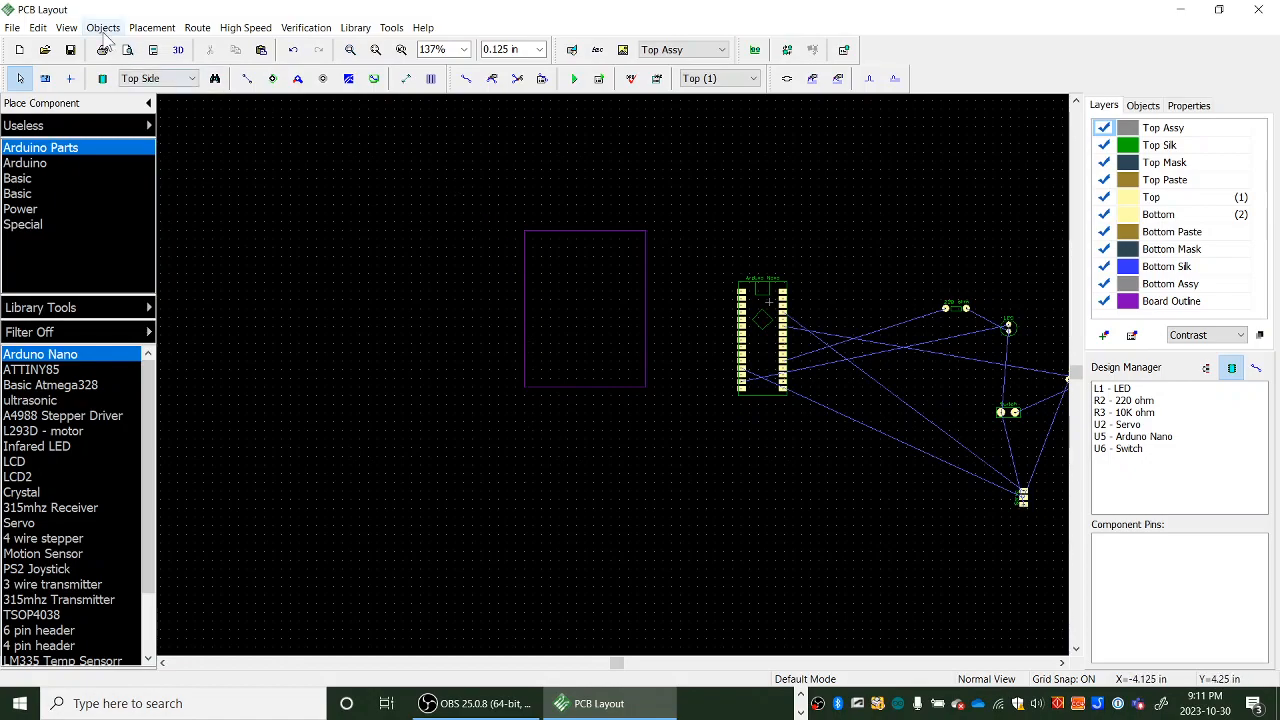
click(66, 28)
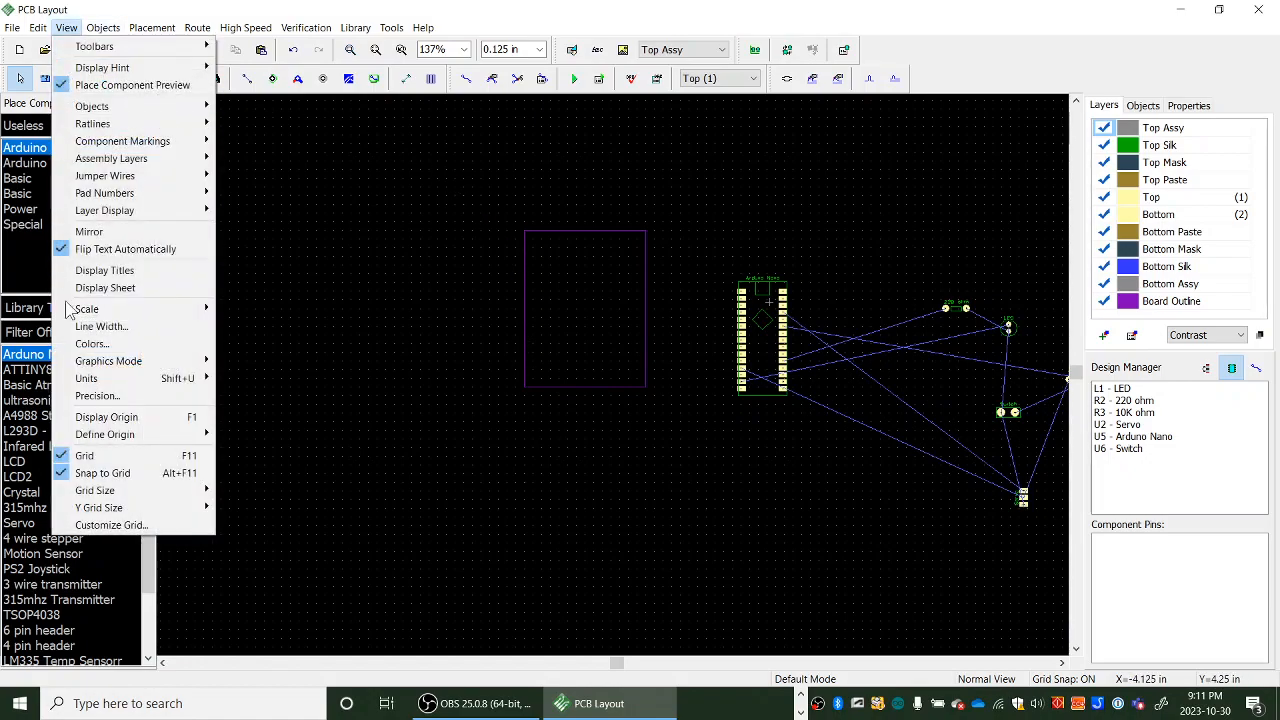
click(113, 529)
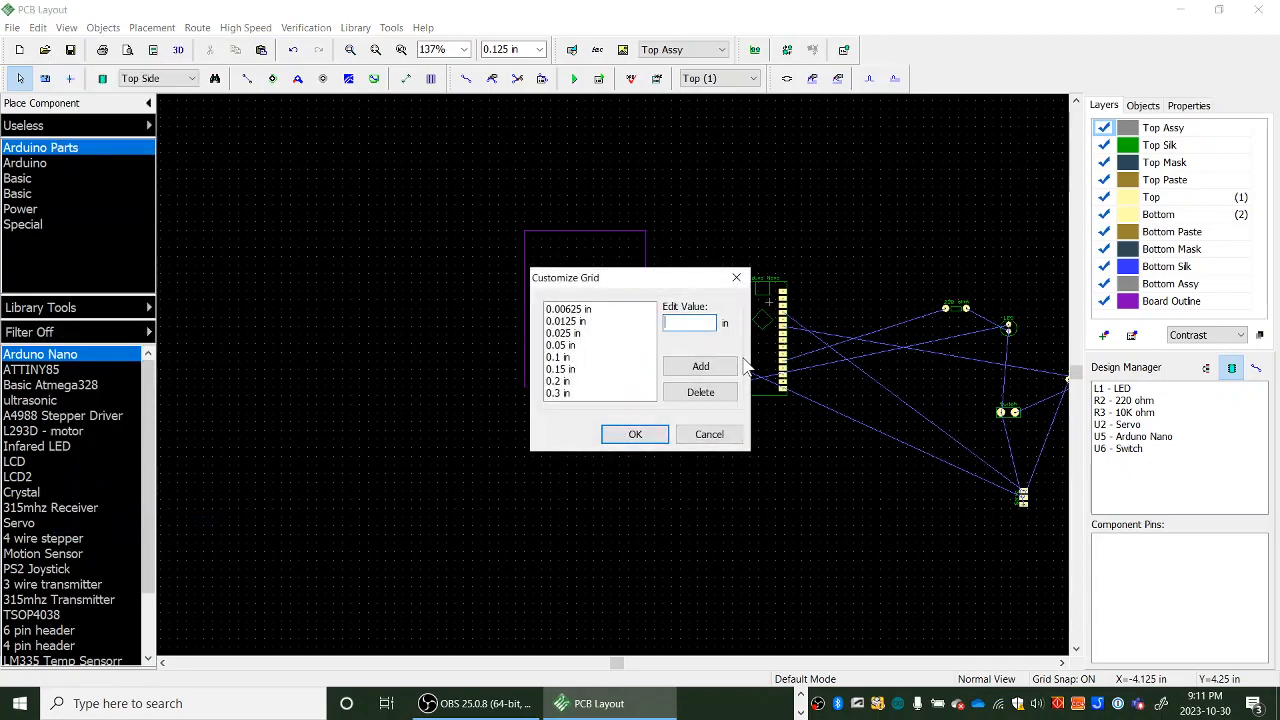
text(.155)
click(705, 367)
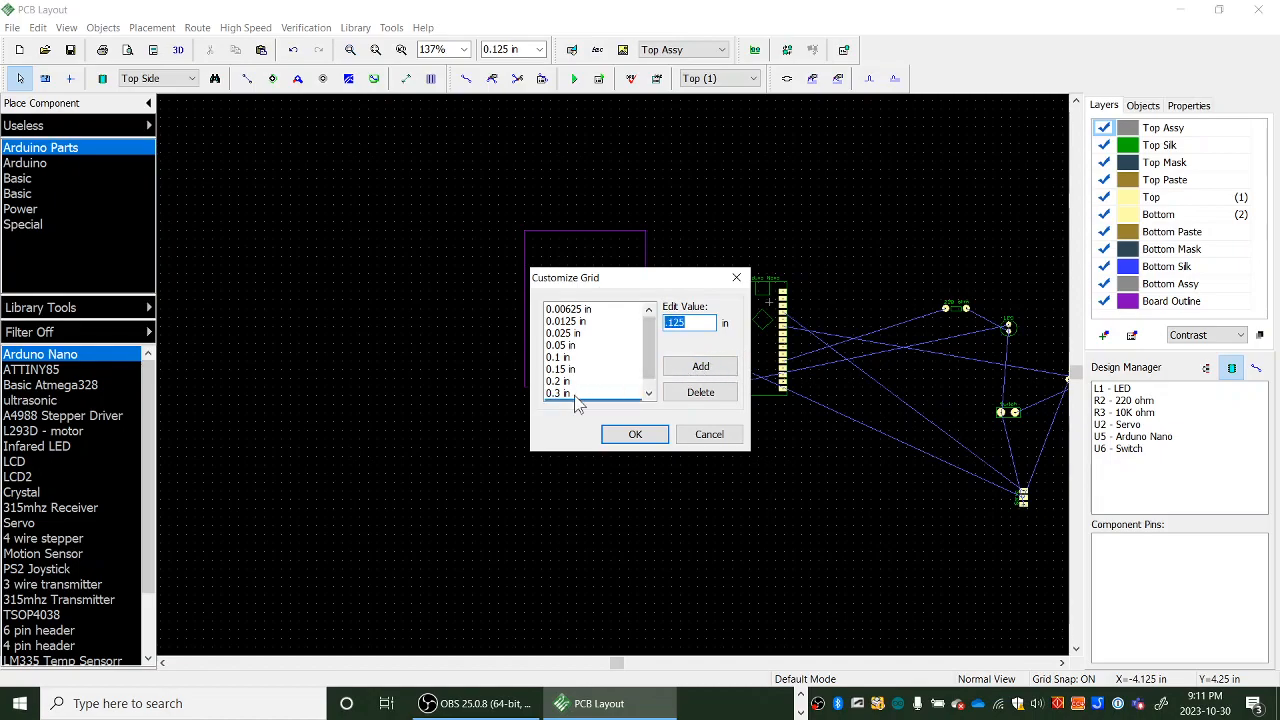
drag(649, 367, 649, 385)
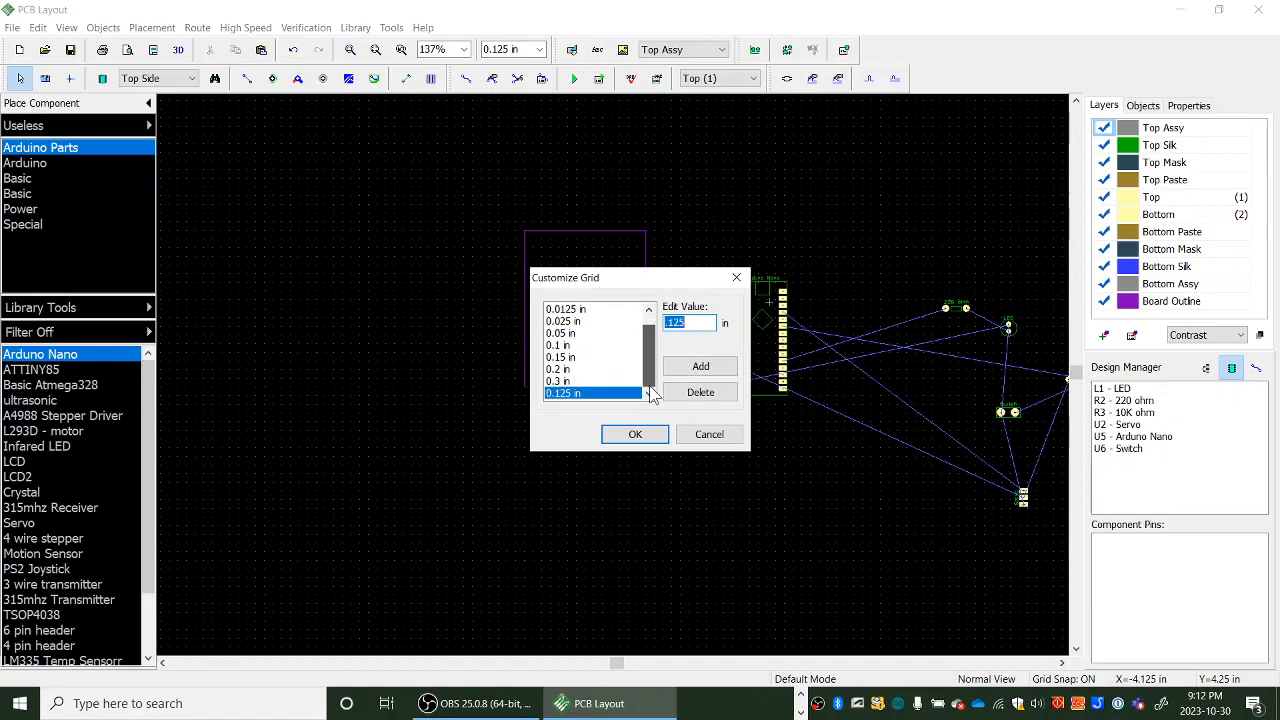
click(697, 327)
text(25)
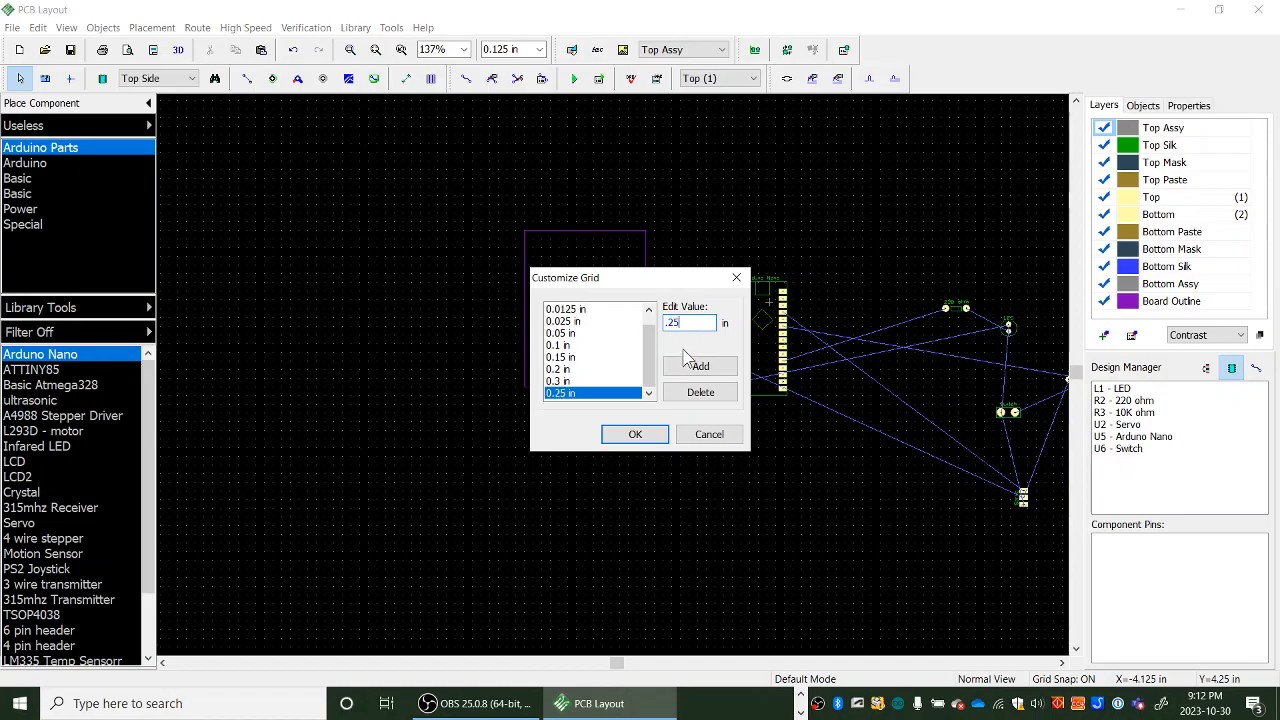
click(684, 368)
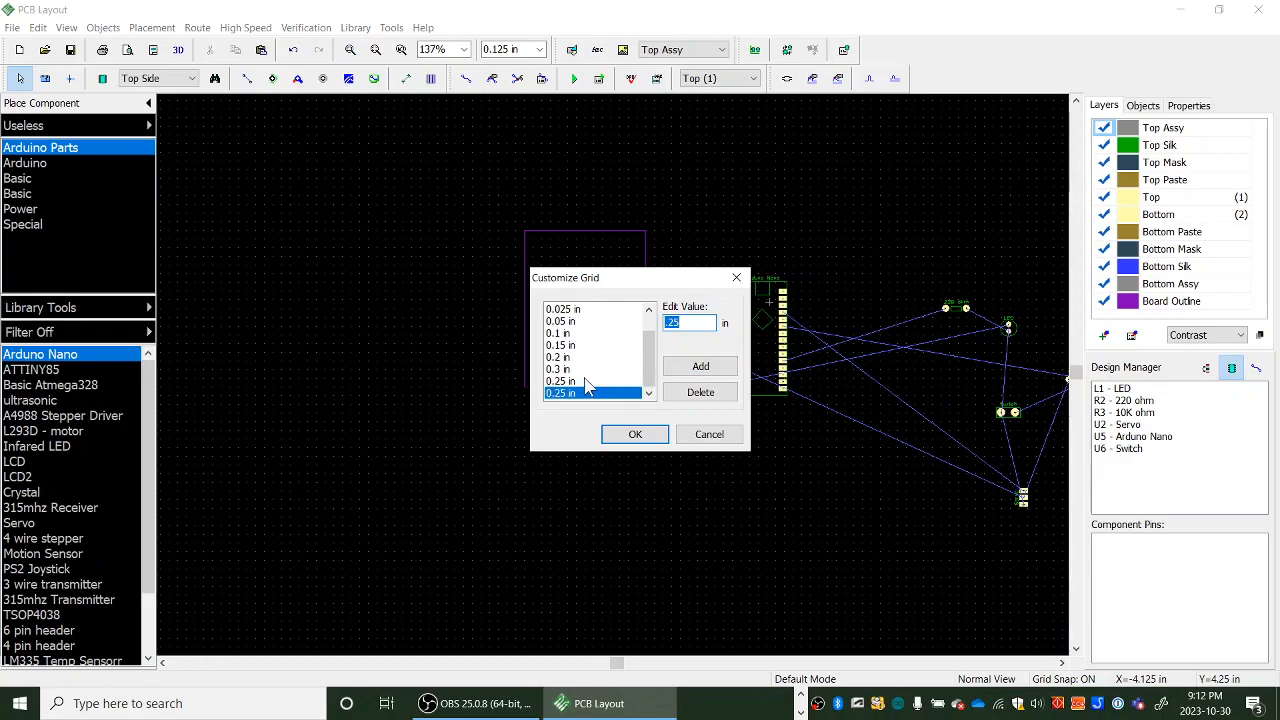
- Add another 0.125 in entry and a 0.0625 in grid size to the custom grid list, and close the dialog
scroll(593, 386, up, 2)
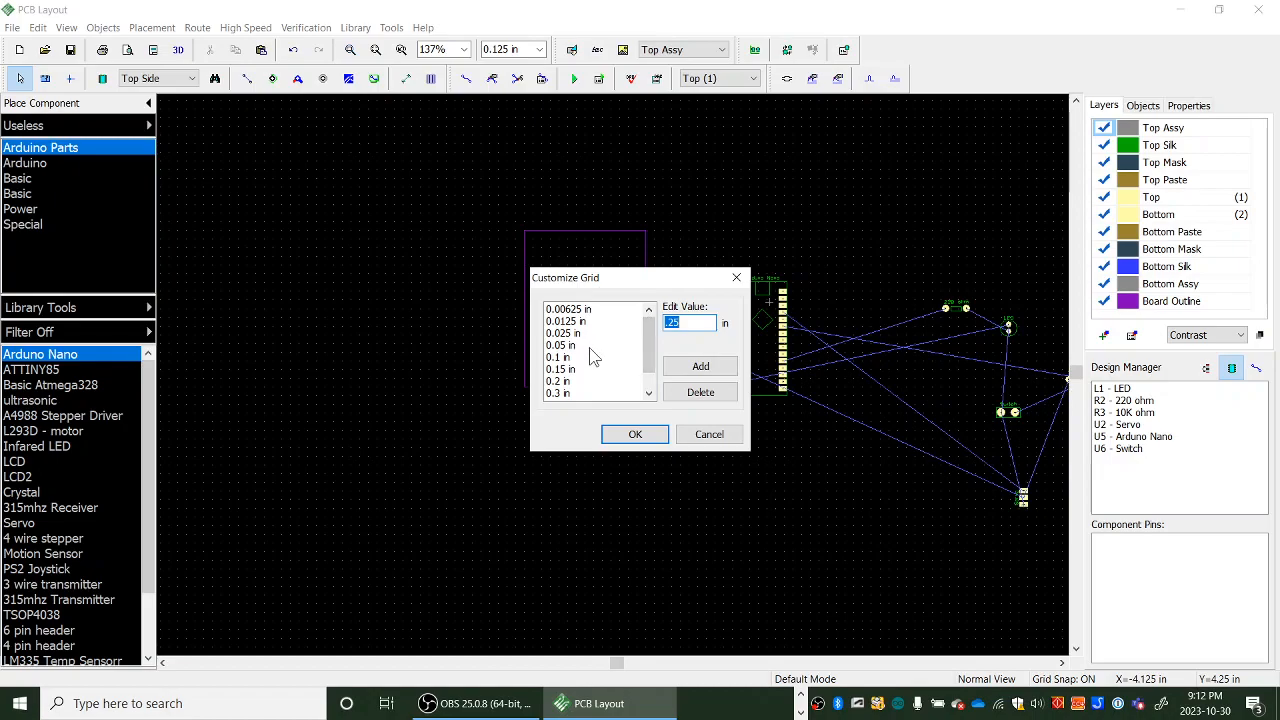
scroll(589, 347, down, 1)
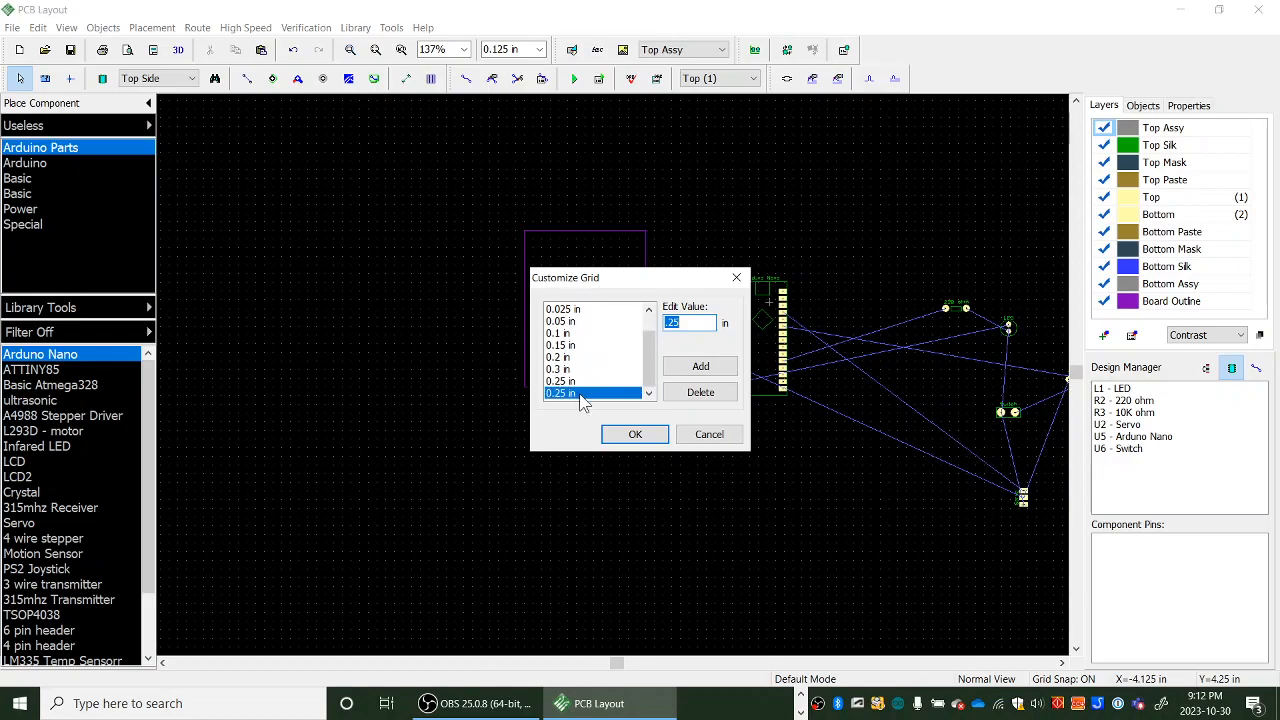
click(674, 322)
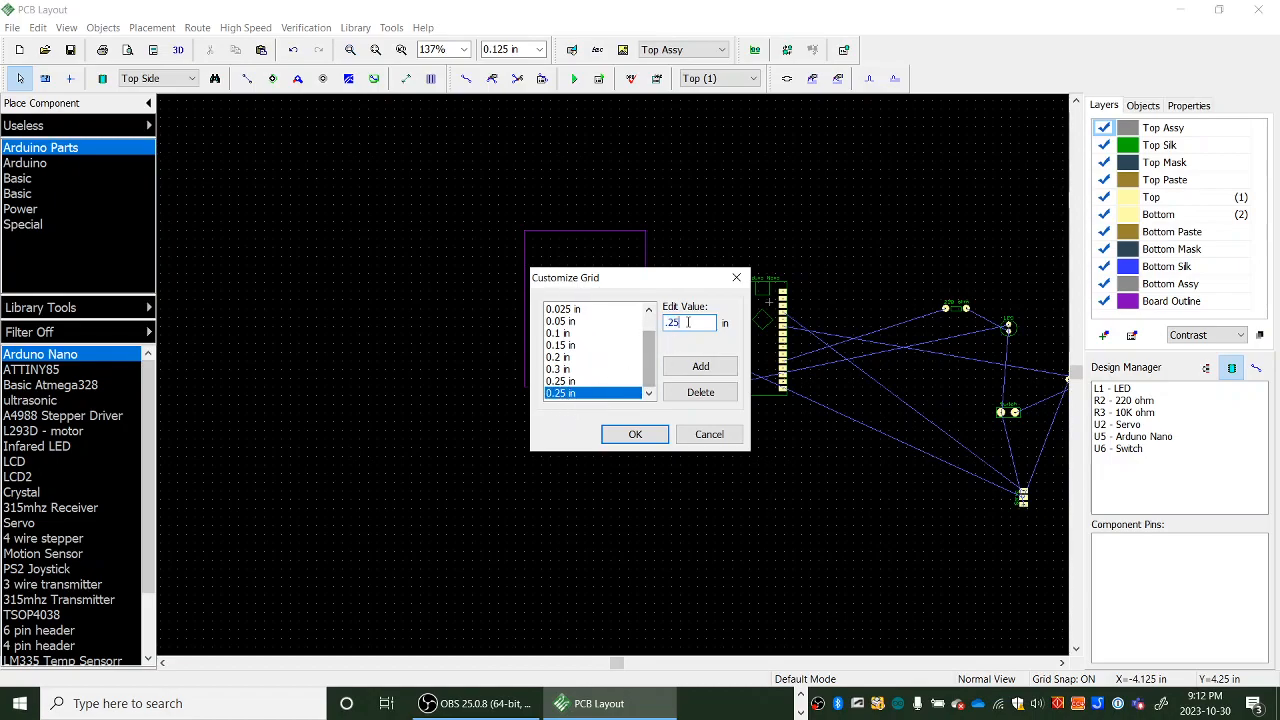
double_click(674, 322)
text(.125)
click(697, 368)
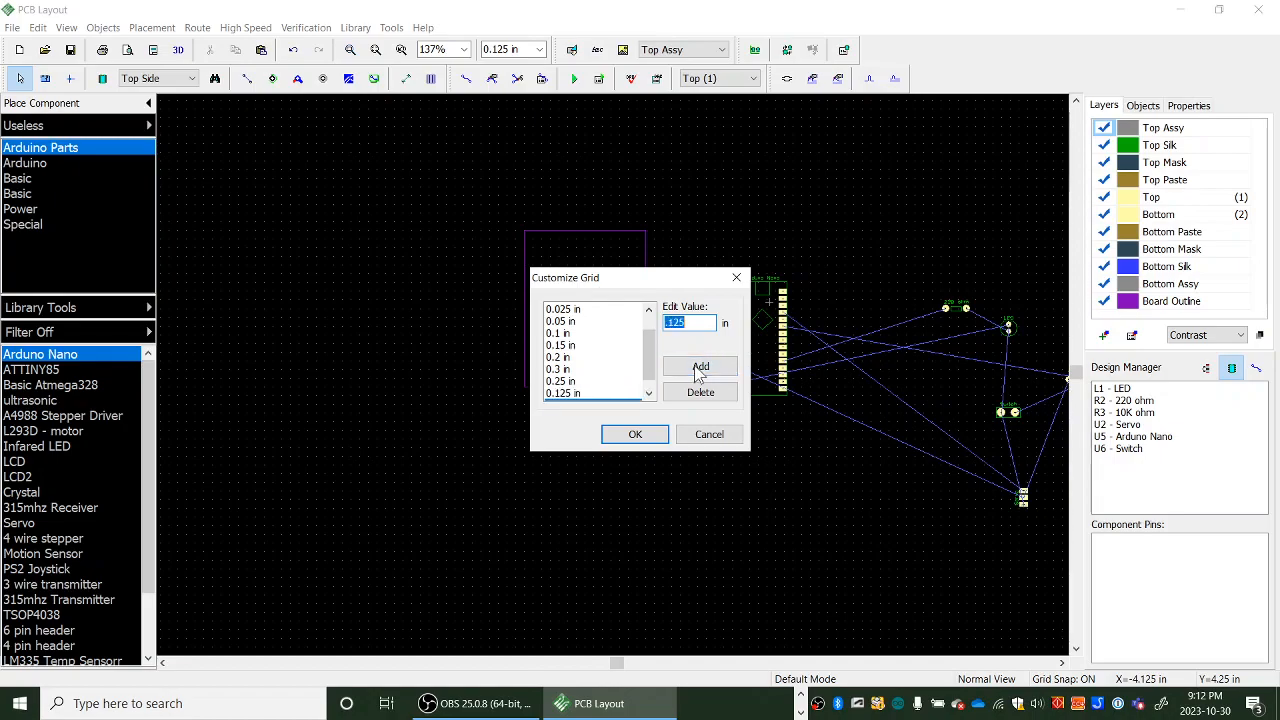
drag(647, 372, 648, 390)
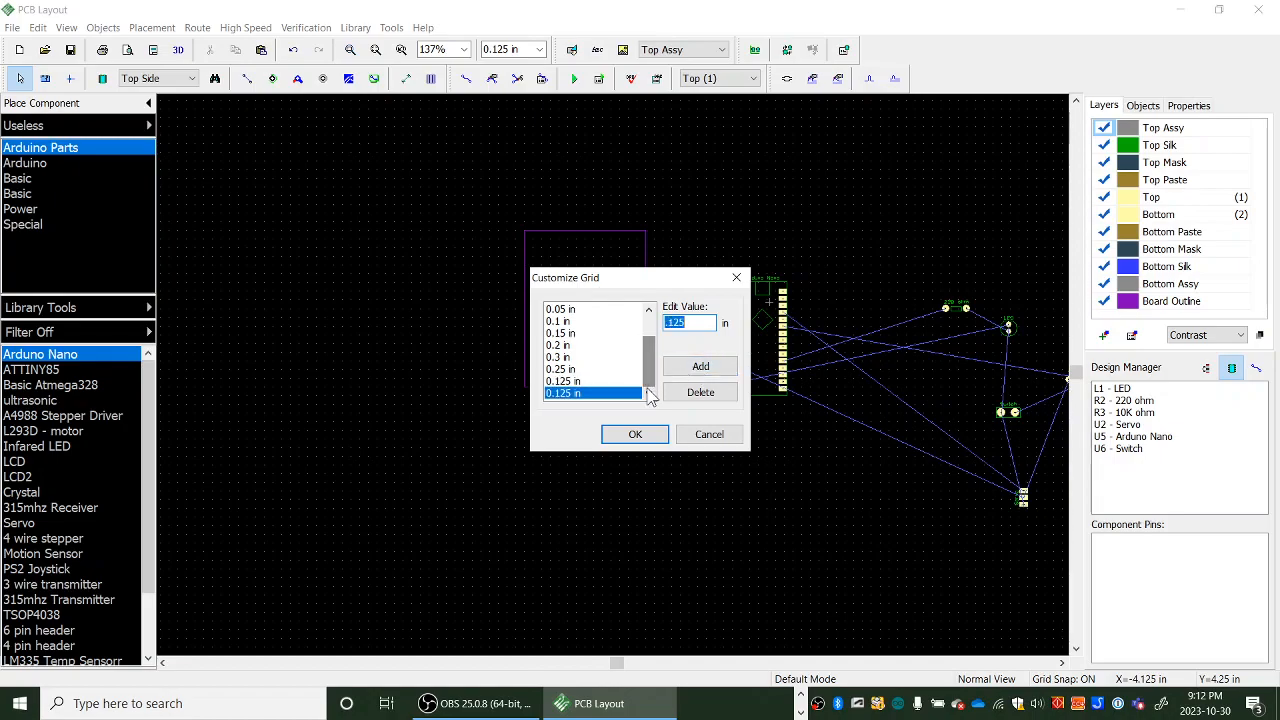
click(579, 393)
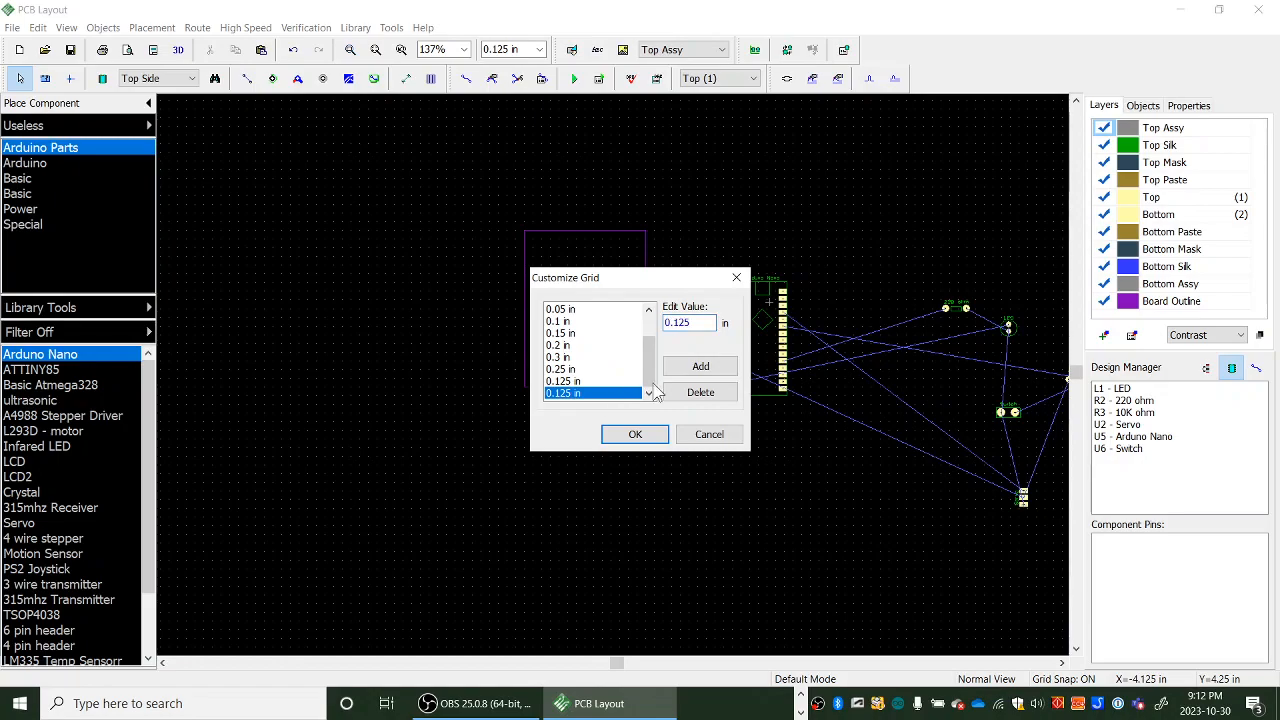
drag(692, 323, 641, 318)
text(.06)
click(700, 366)
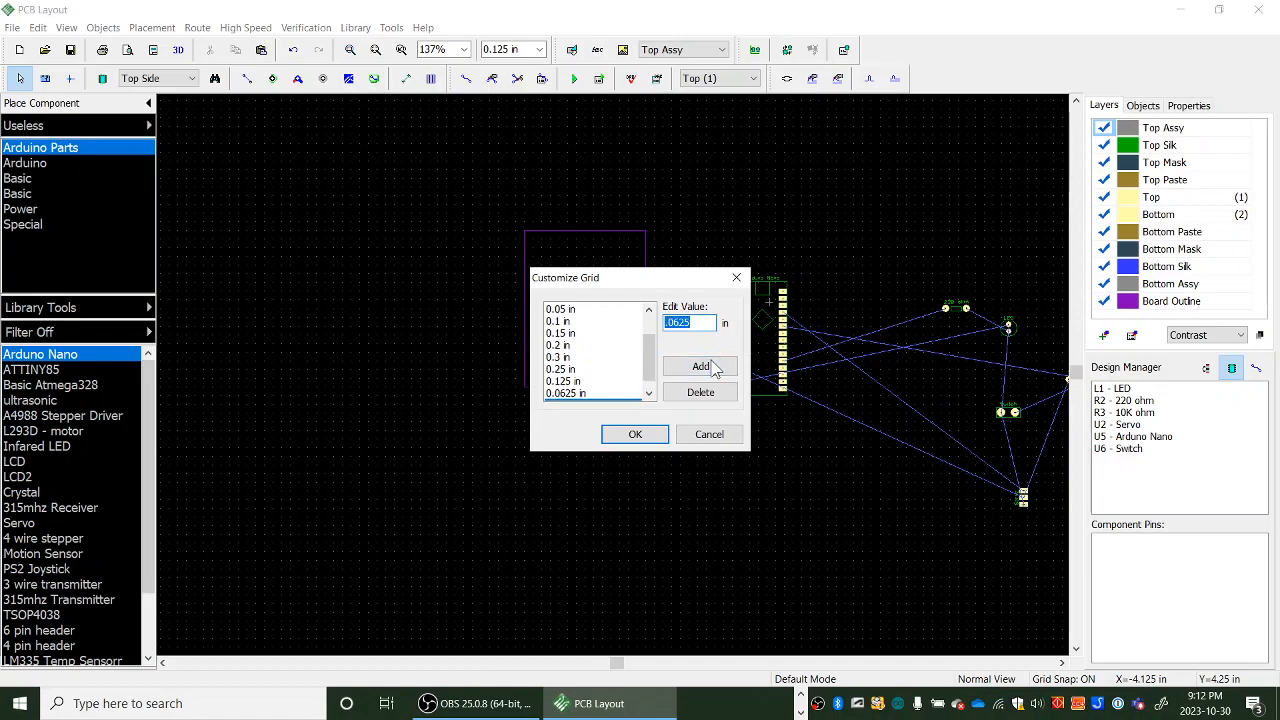
click(645, 435)
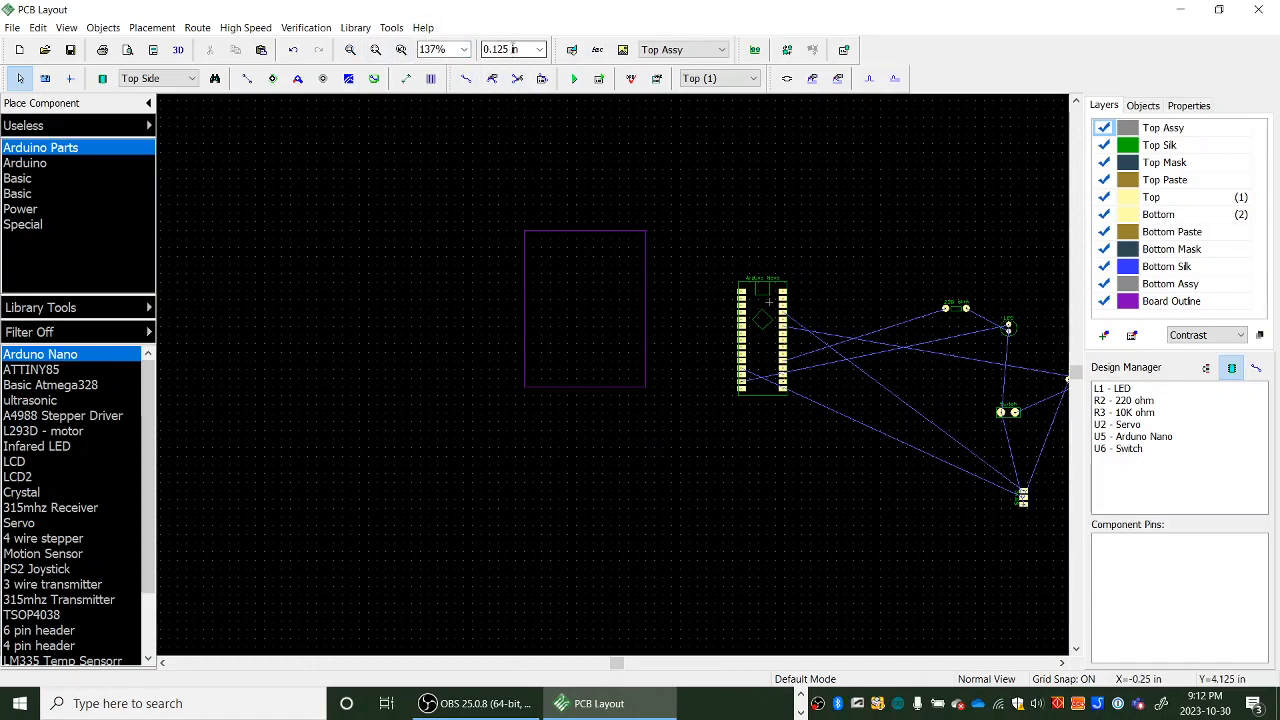
- With the grid at 0.125 in, place a through-hole pad inside the board's upper-left corner at X 0.125, Y 2.125 in
click(538, 50)
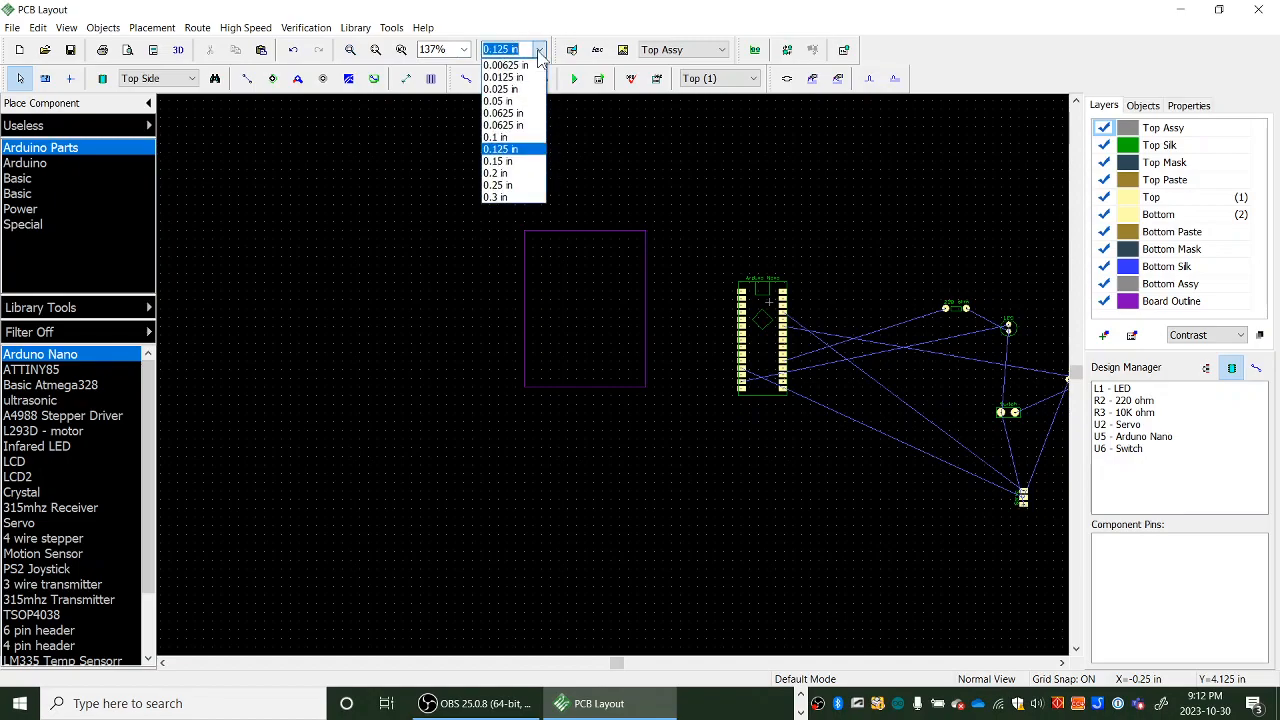
scroll(506, 156, down, 2)
click(506, 150)
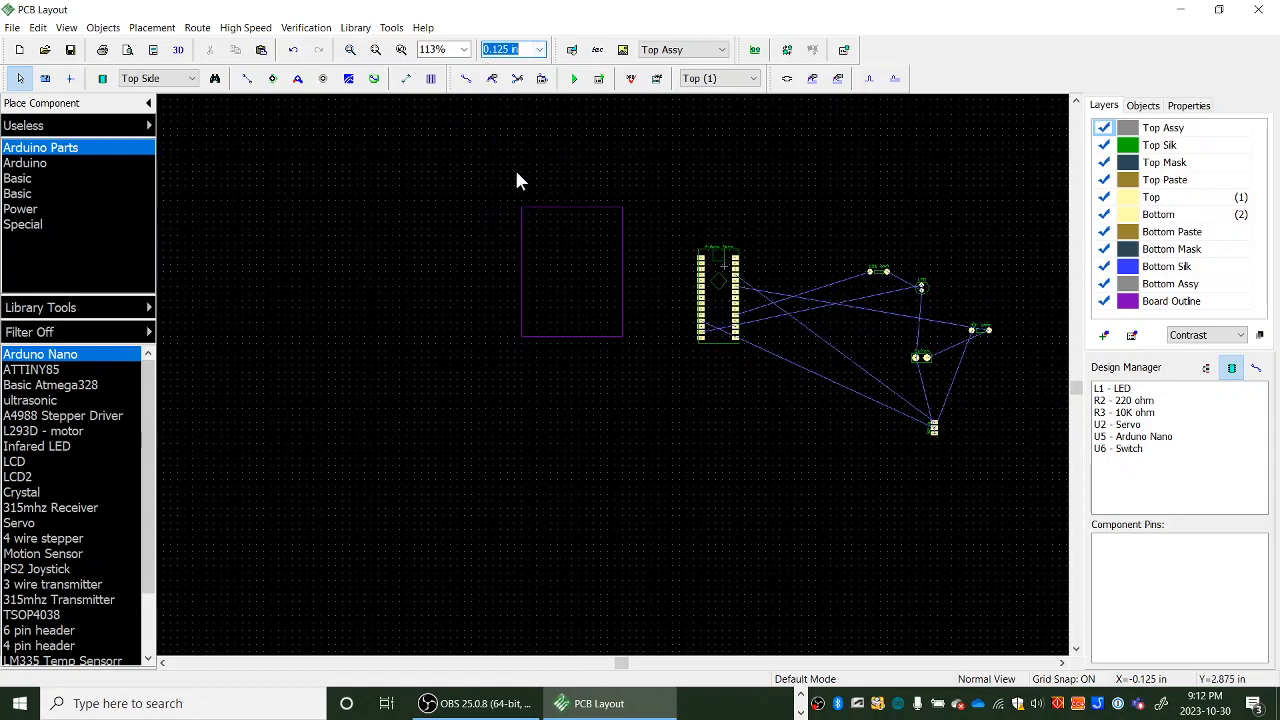
scroll(538, 235, up, 3)
scroll(537, 233, up, 15)
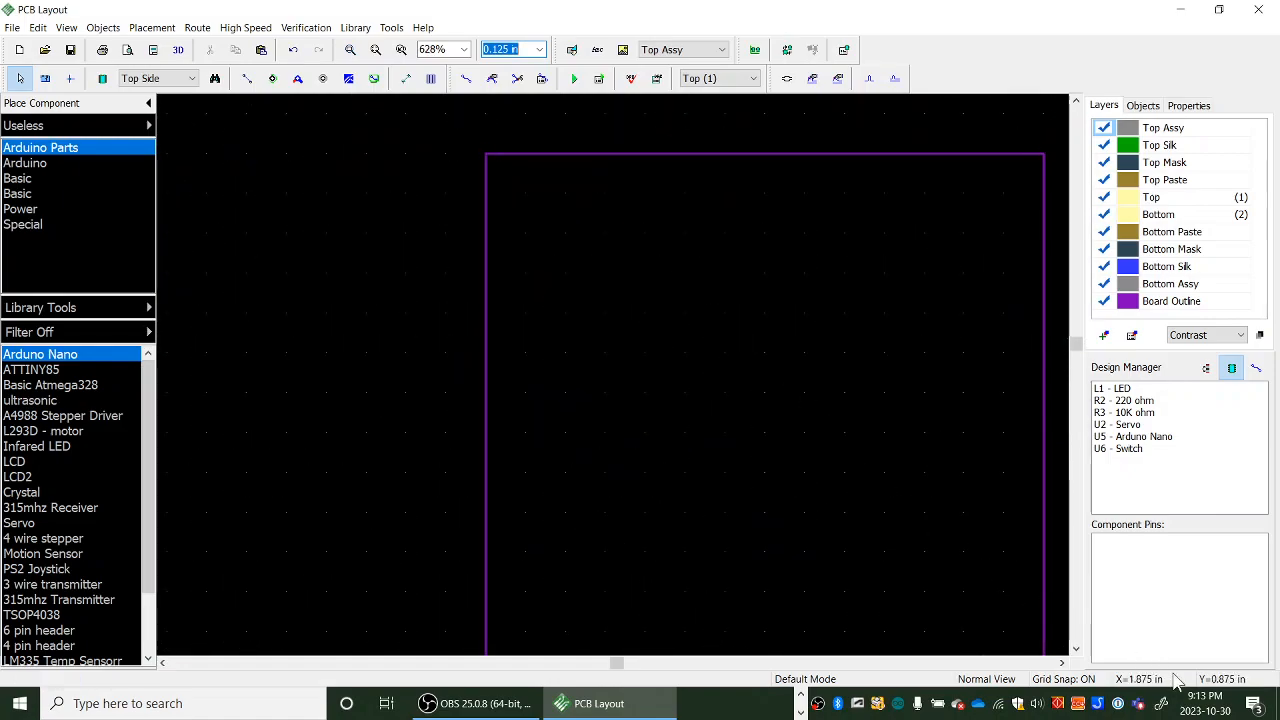
click(486, 155)
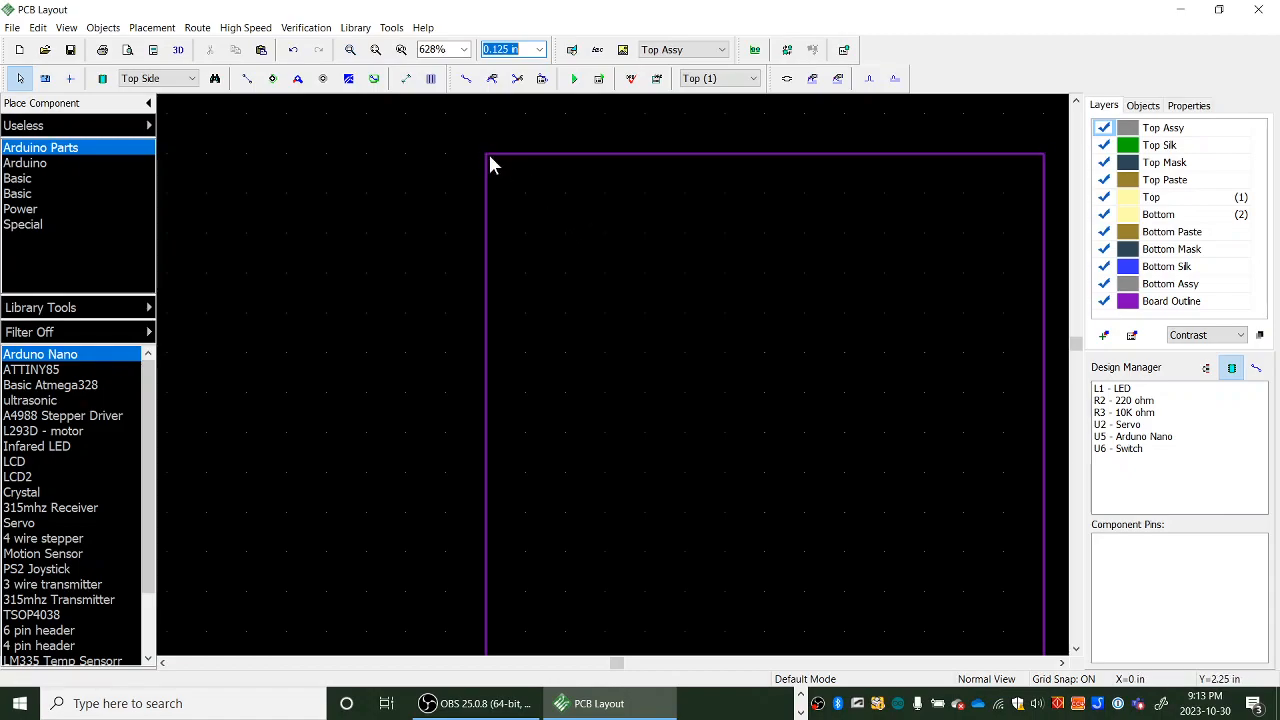
scroll(525, 157, up, 1)
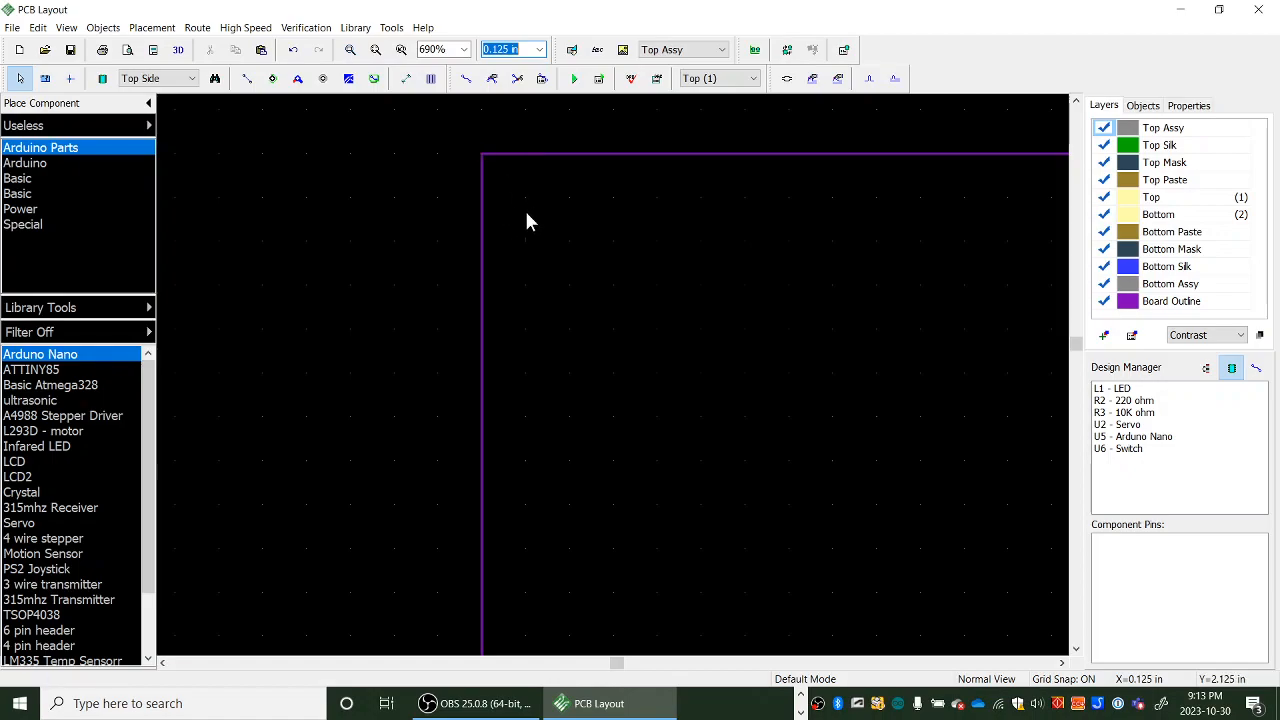
scroll(541, 238, down, 2)
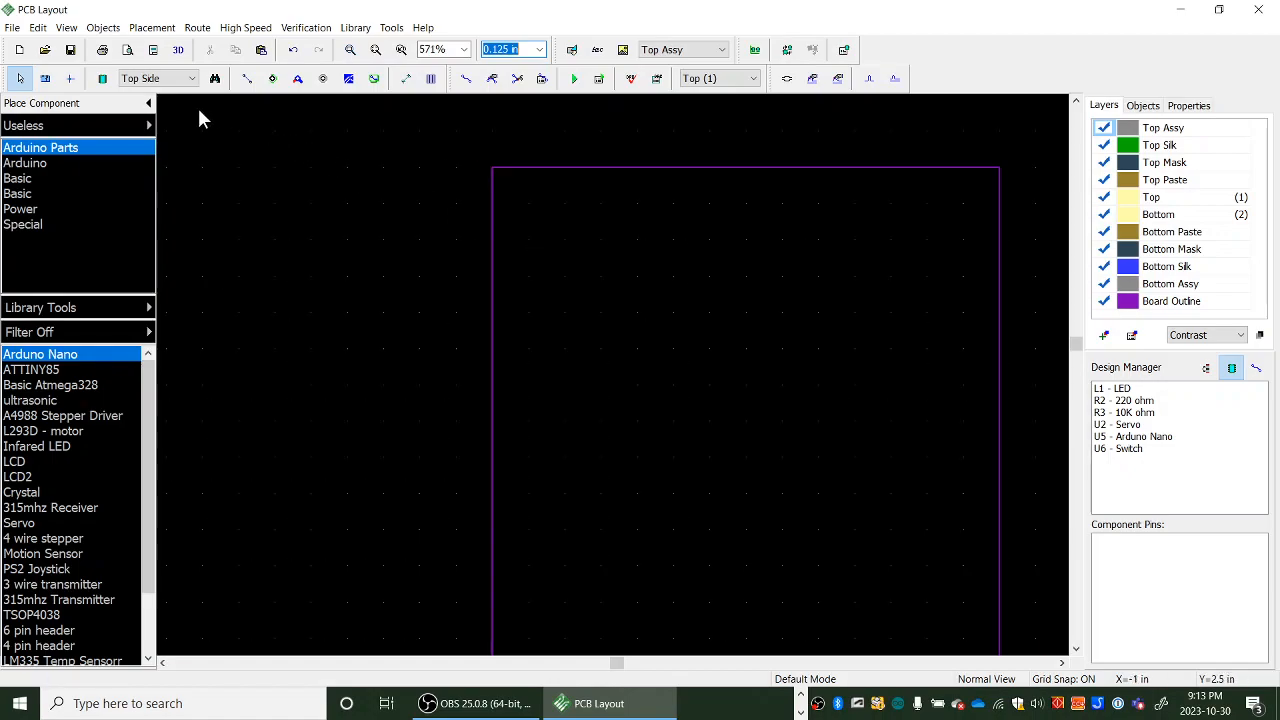
click(273, 80)
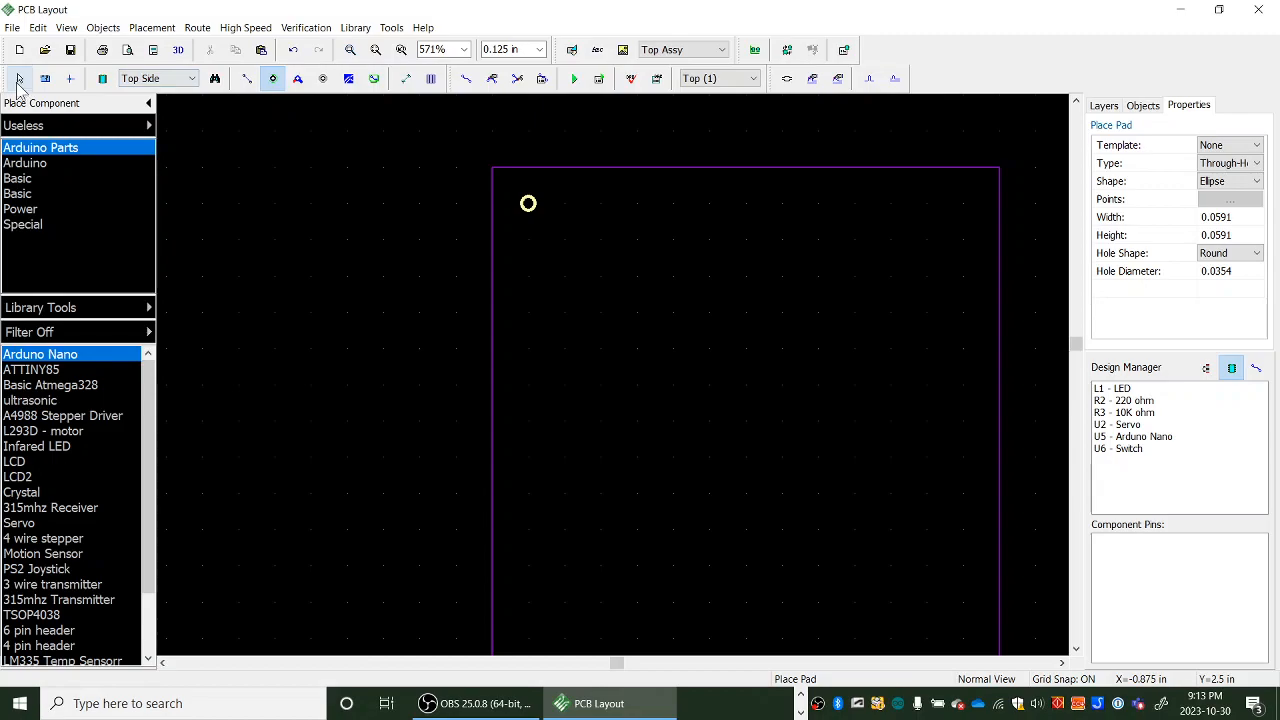
click(16, 82)
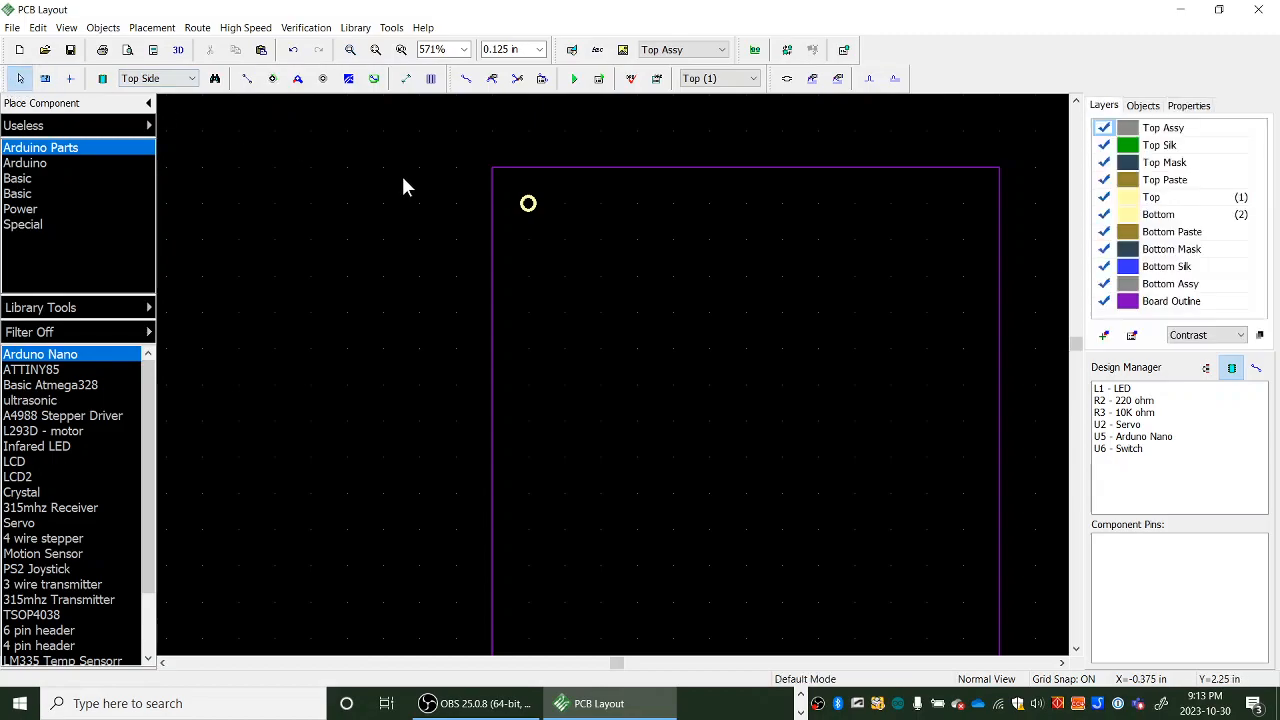
click(525, 213)
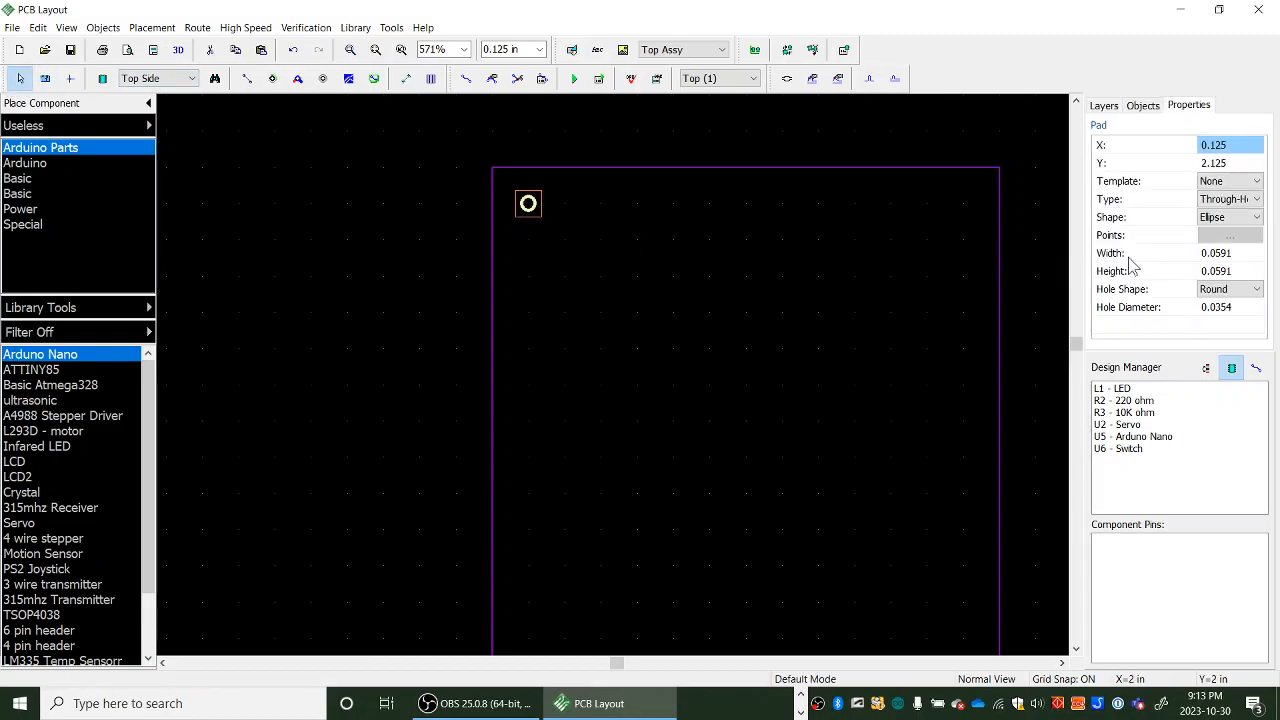
- Set the pad's width and height to 0.08 and its hole diameter to 0.03
click(1236, 255)
double_click(1240, 253)
text(.)
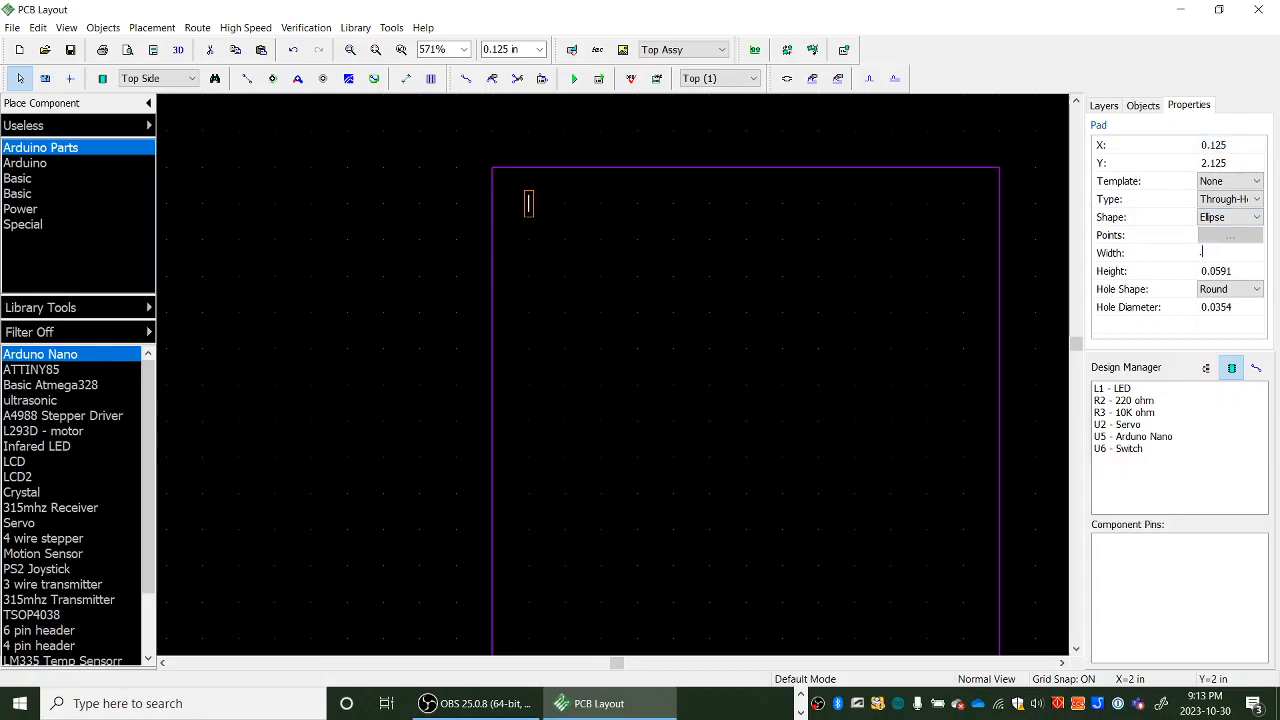
text(08)
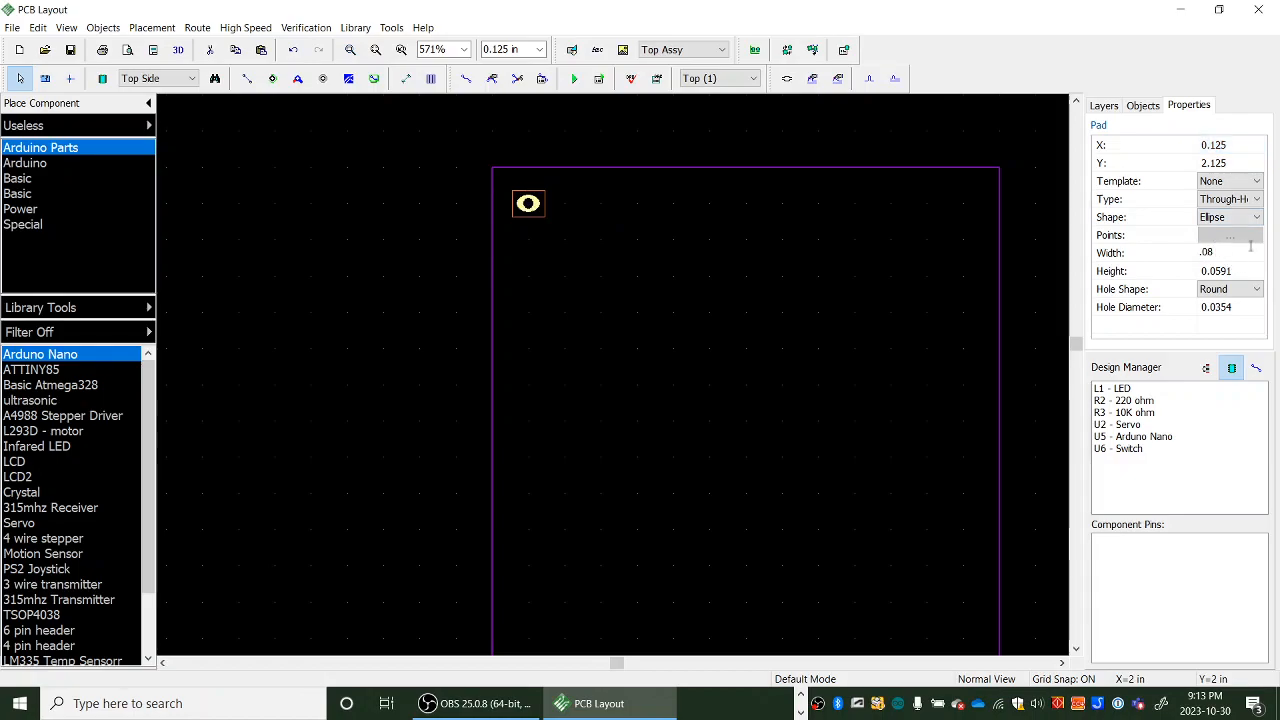
click(1244, 273)
double_click(1244, 273)
text(.08)
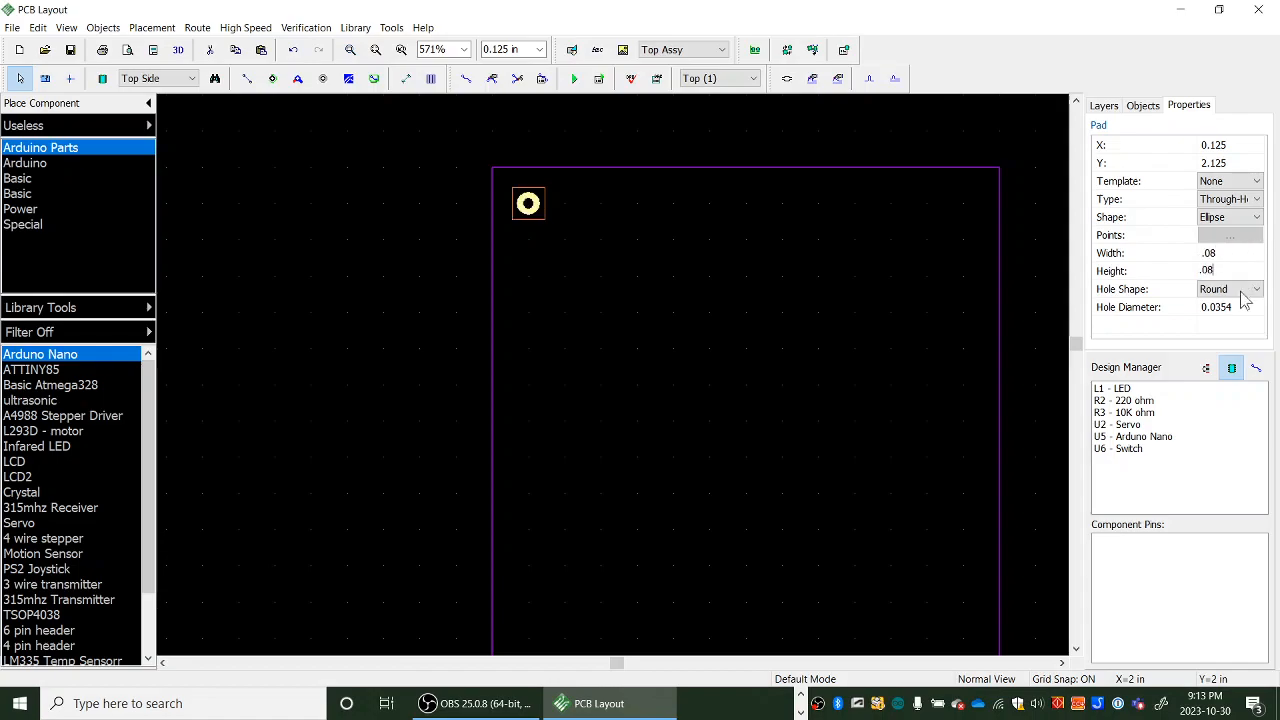
click(1244, 308)
double_click(1244, 308)
text(.03)
key(Return)
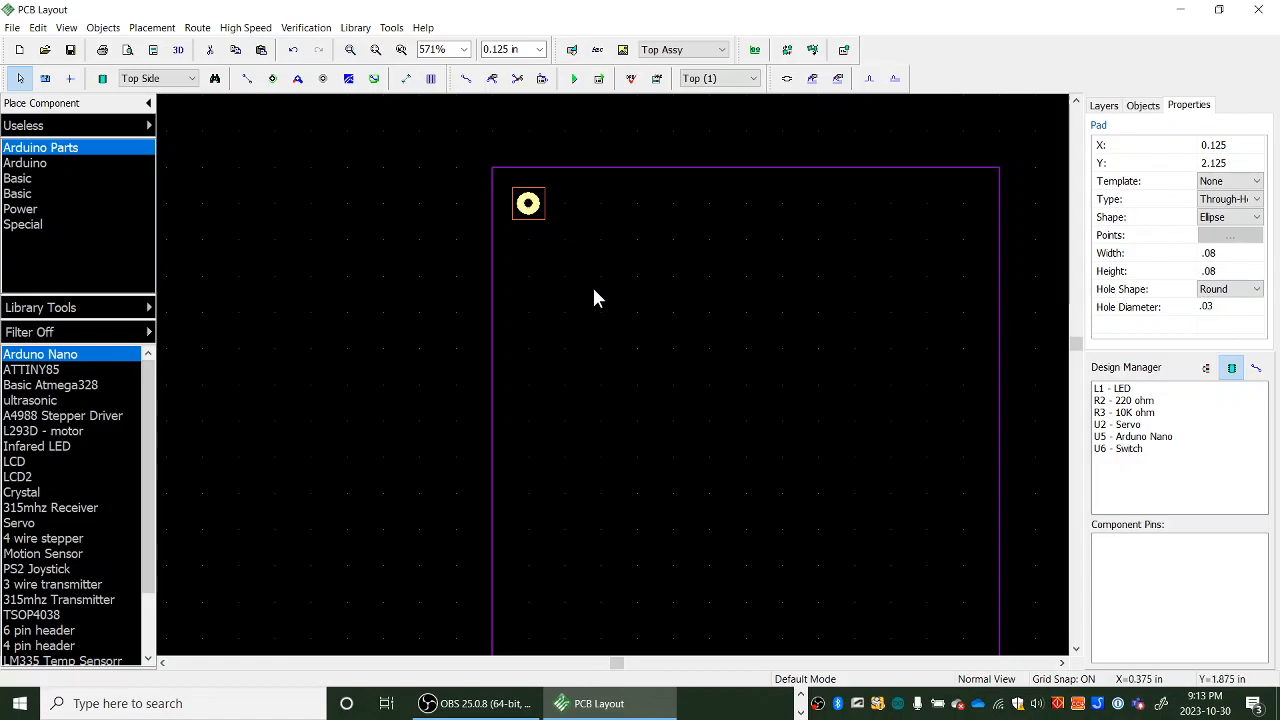
- Copy the pad and paste a copy into the board's lower-right corner at X 1.625, Y 0.125 in
right_click(540, 208)
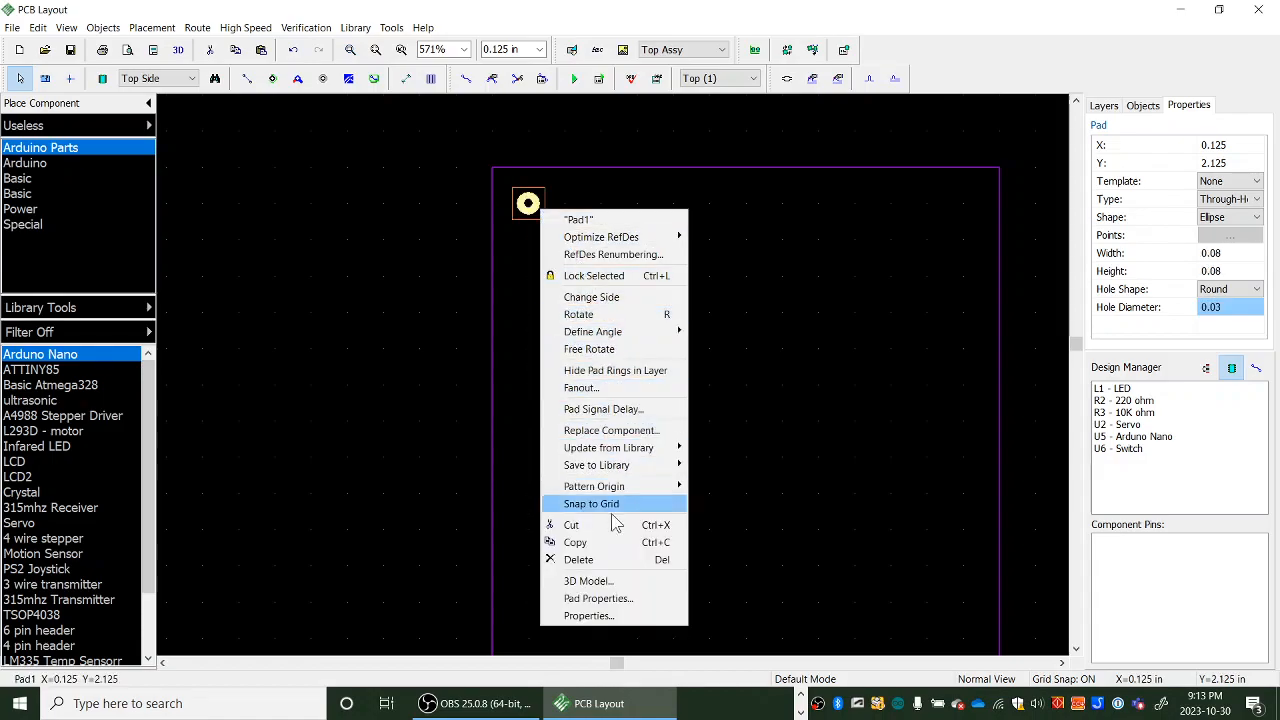
click(575, 542)
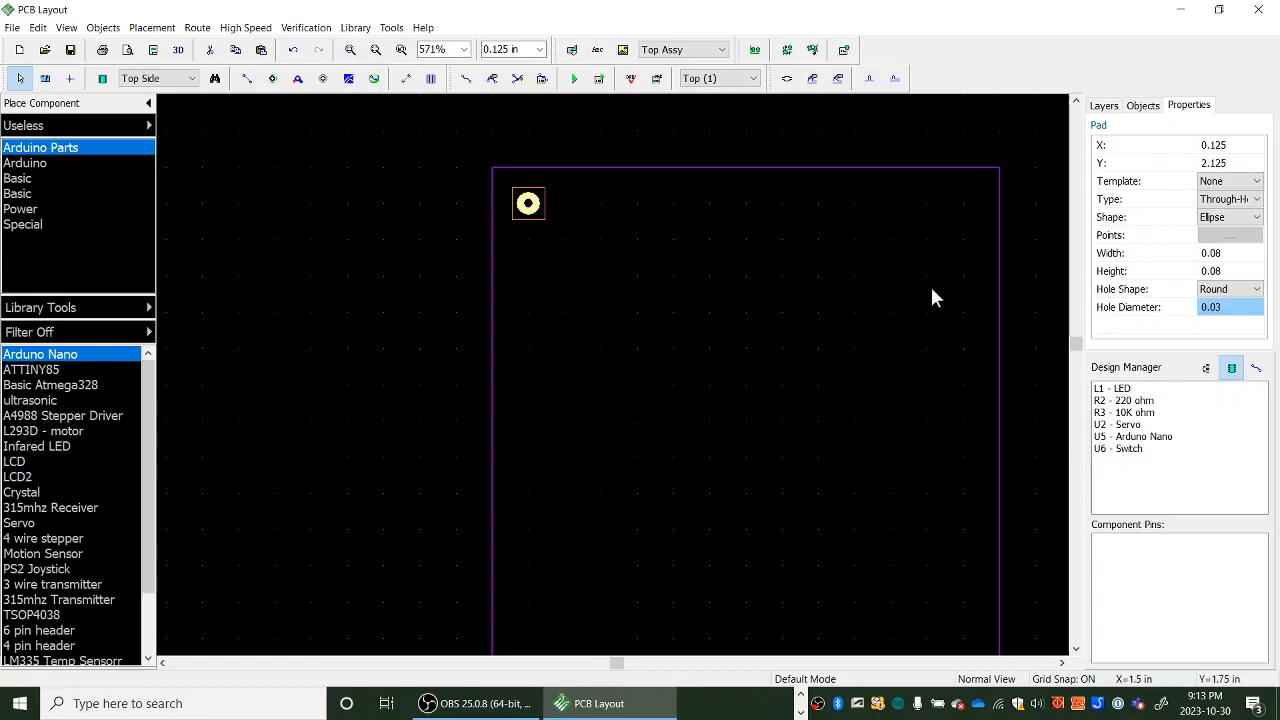
click(960, 204)
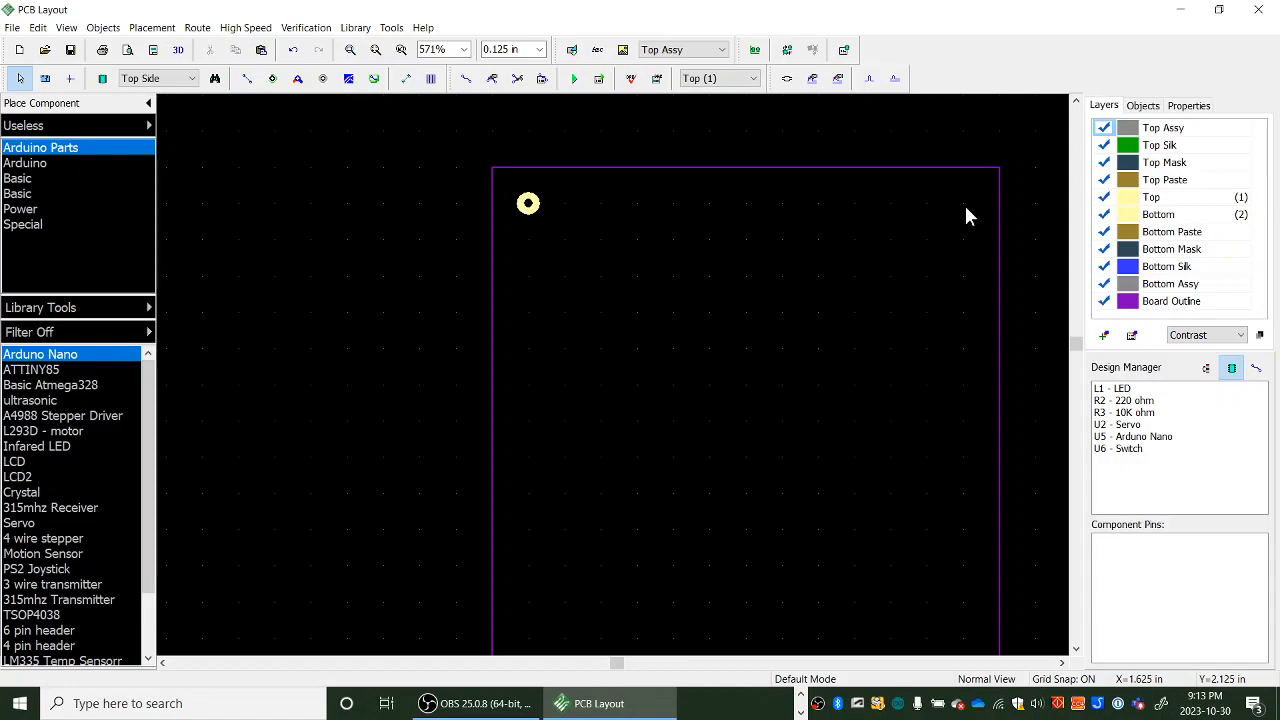
right_click(966, 208)
click(992, 212)
middle_drag(912, 409, 823, 263)
click(874, 594)
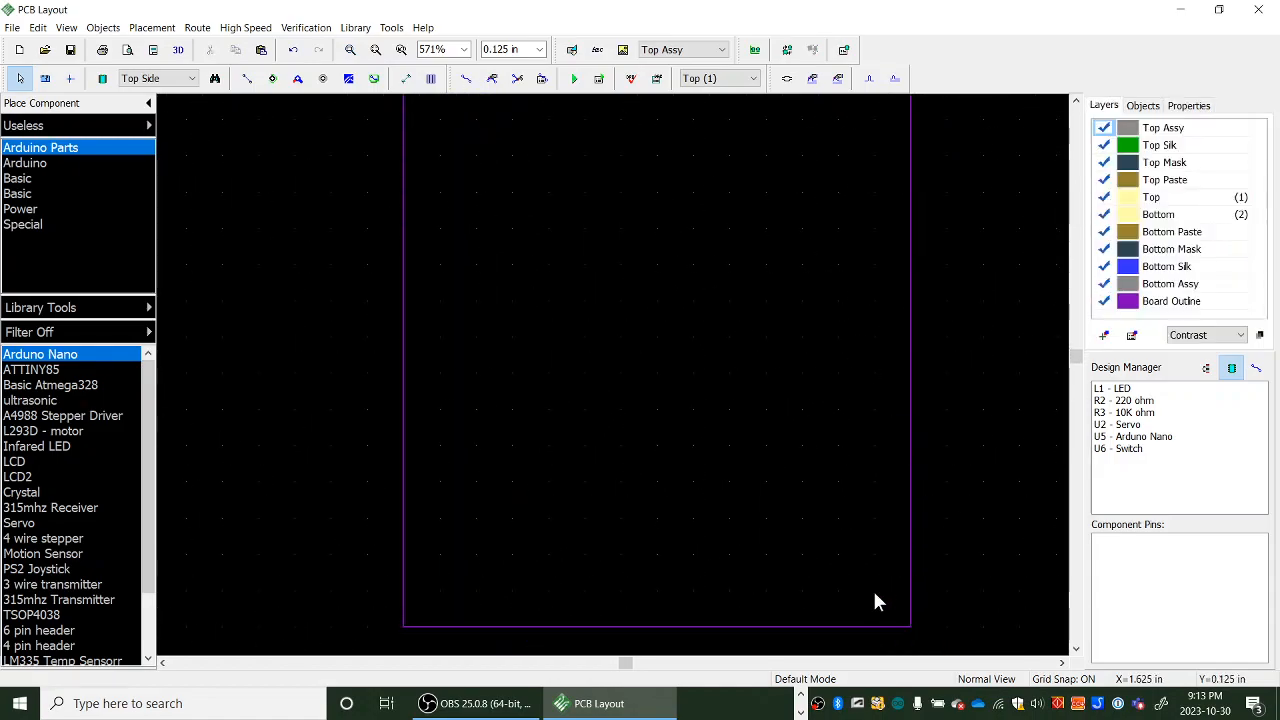
right_click(874, 593)
click(896, 603)
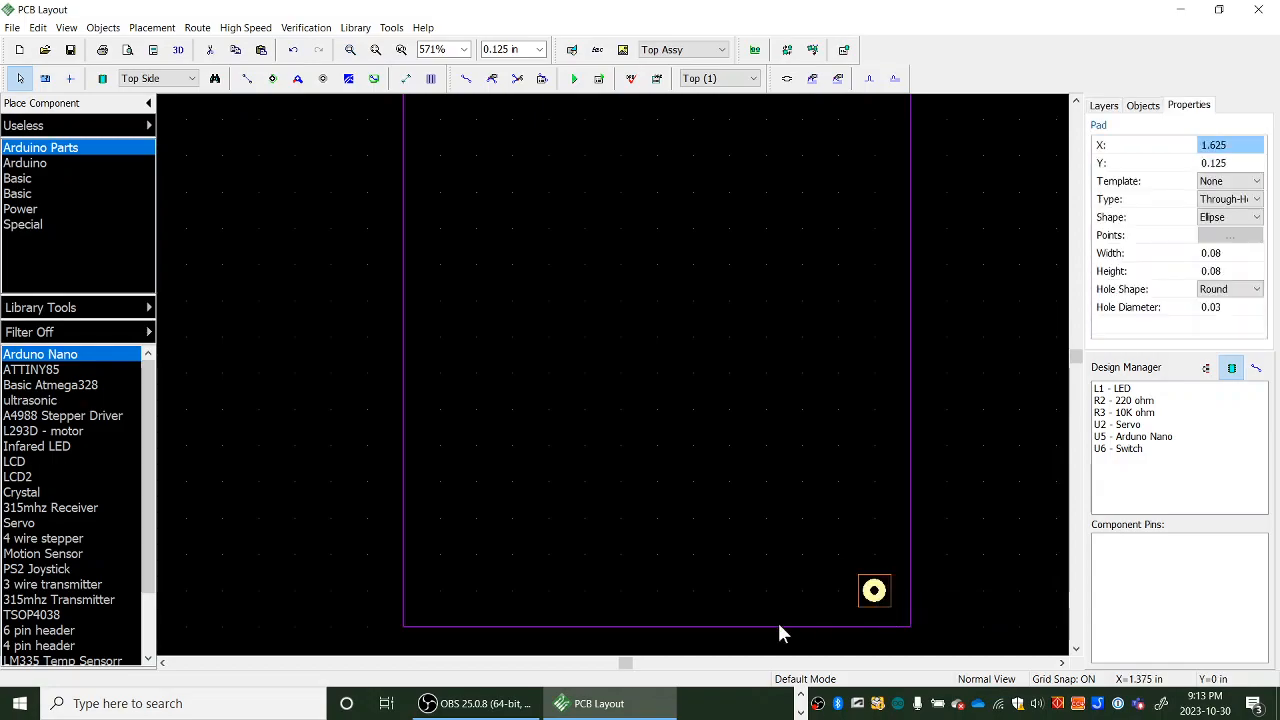
- Paste another pad copy into the board's lower-left corner at X 0.125, Y 0.125 in
click(438, 588)
right_click(438, 588)
click(464, 603)
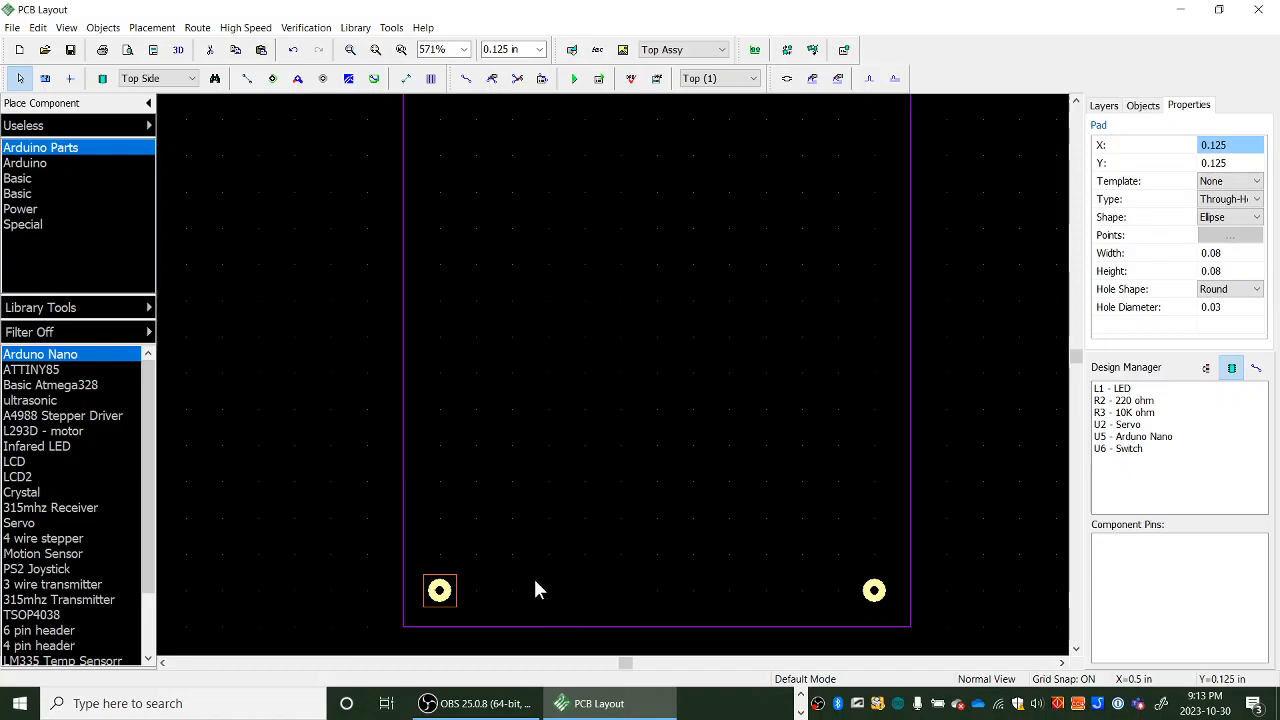
- Move the Arduino Nano footprint from beside the board onto the board, near its upper-left corner
scroll(542, 511, down, 2)
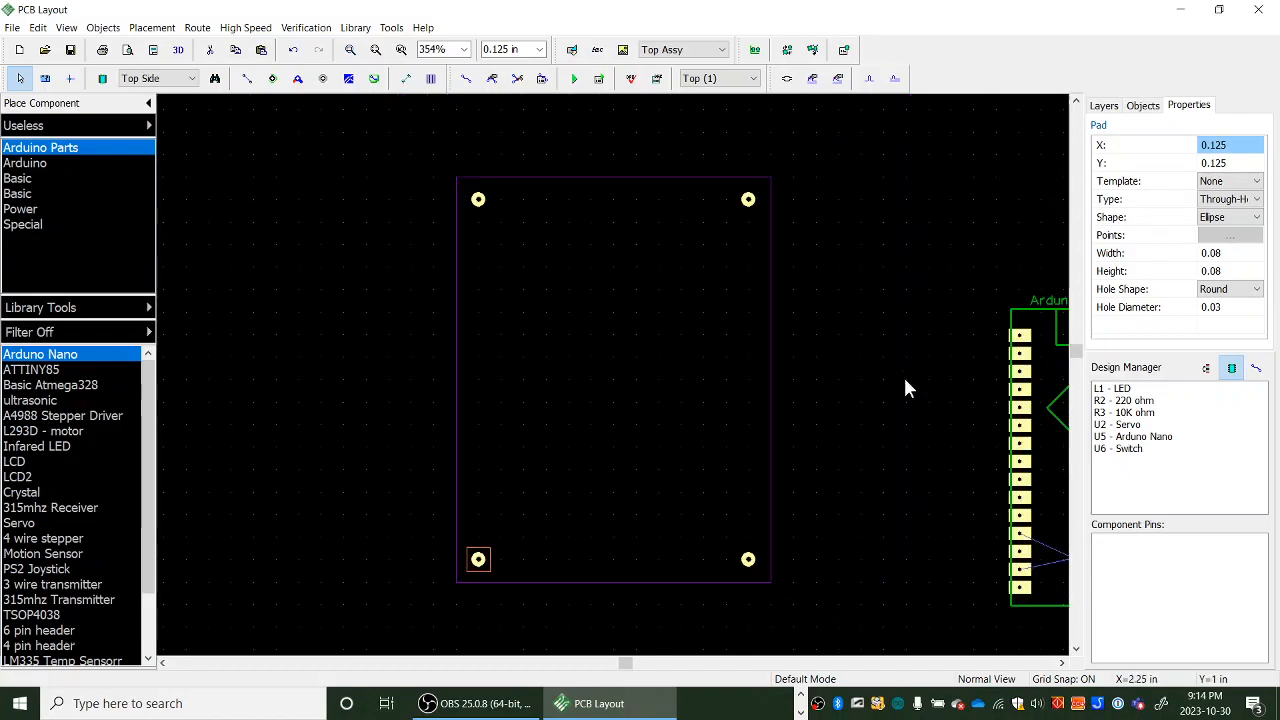
scroll(903, 346, down, 1)
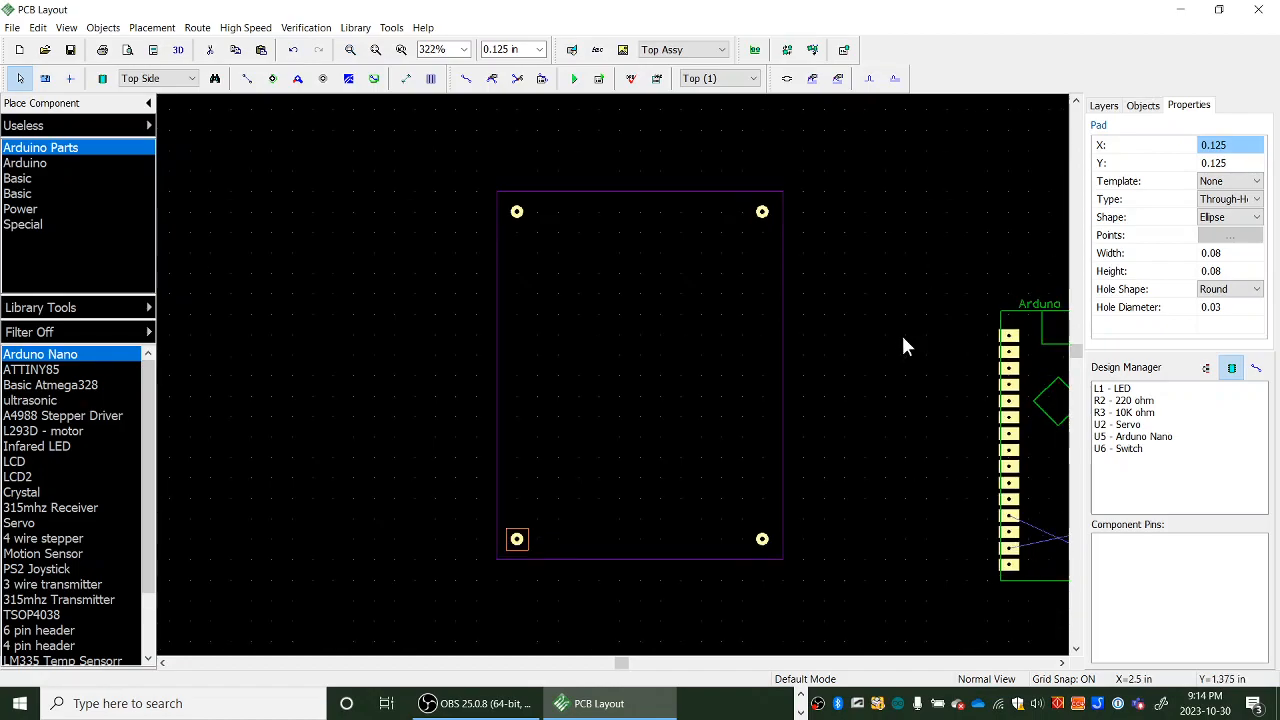
middle_drag(881, 324, 778, 312)
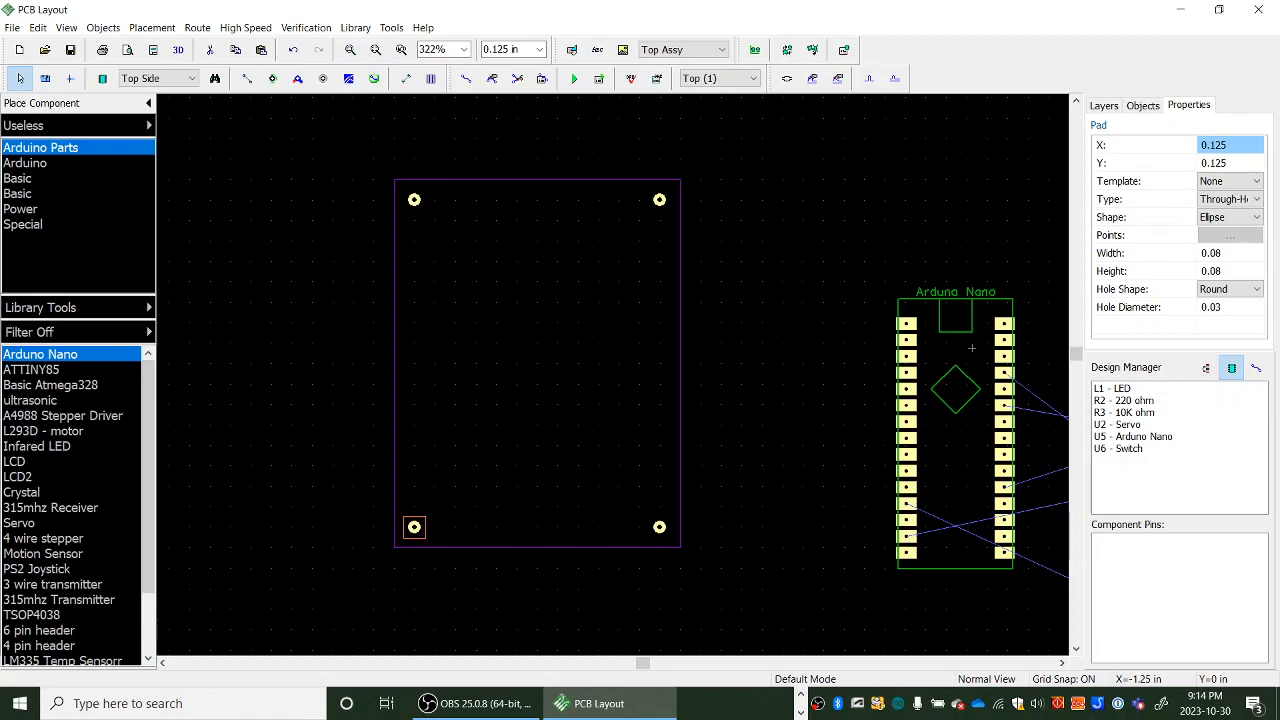
click(800, 696)
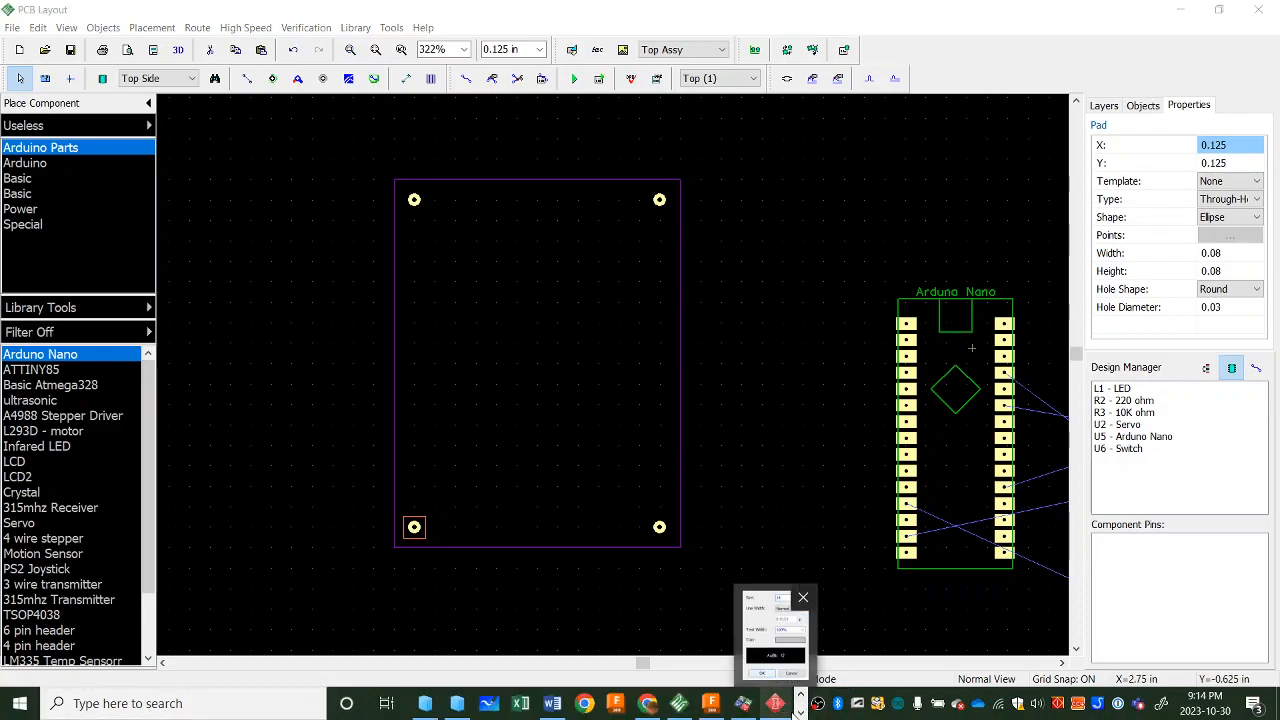
click(800, 712)
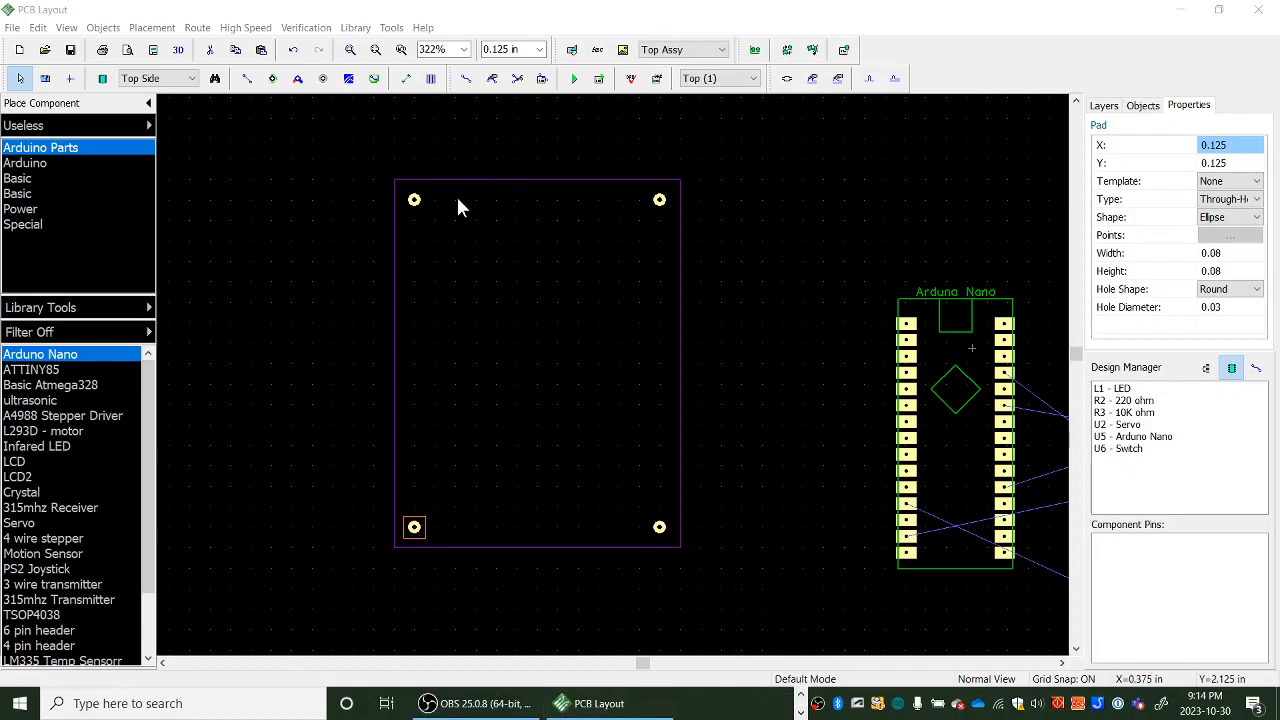
drag(928, 327, 460, 249)
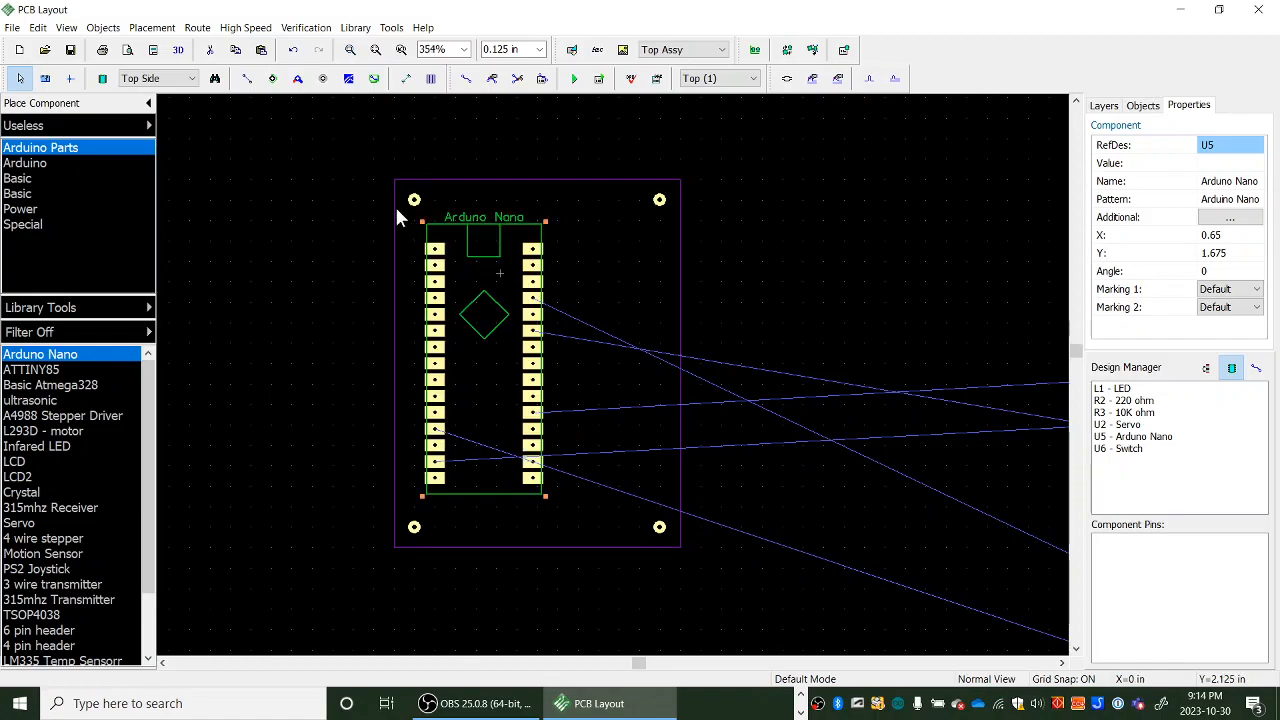
scroll(395, 205, up, 2)
scroll(397, 215, up, 3)
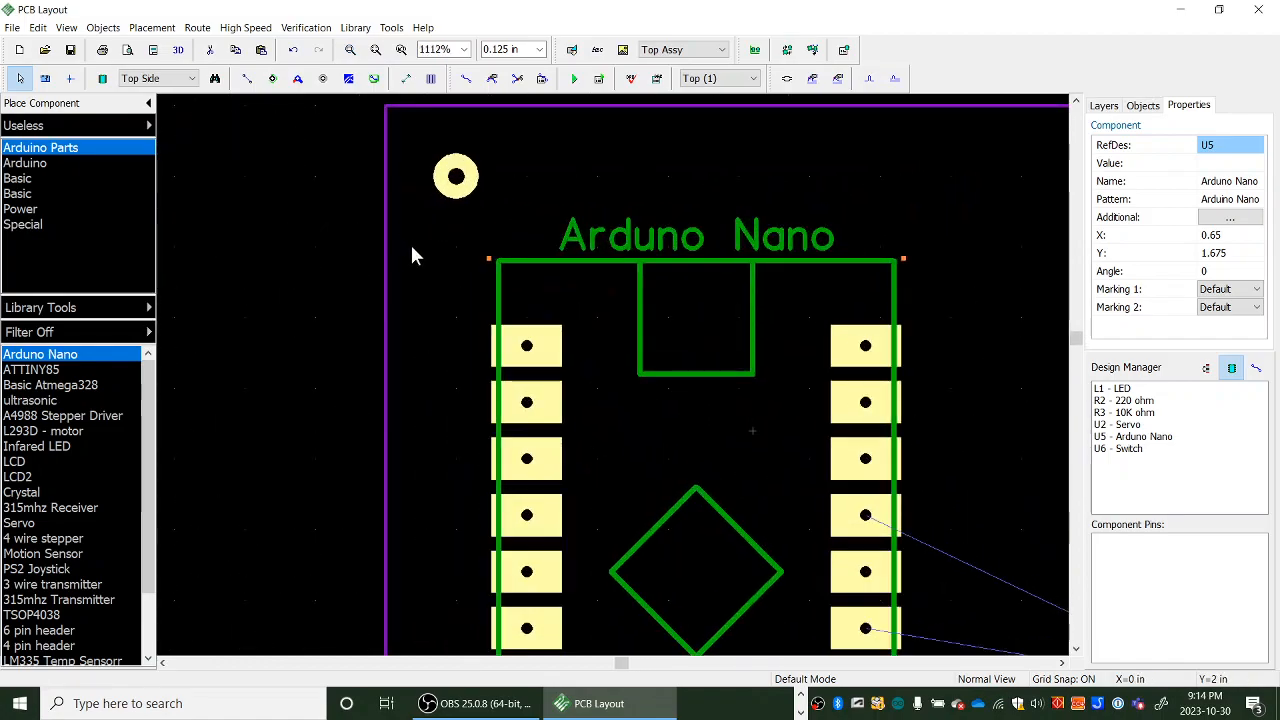
drag(490, 262, 692, 268)
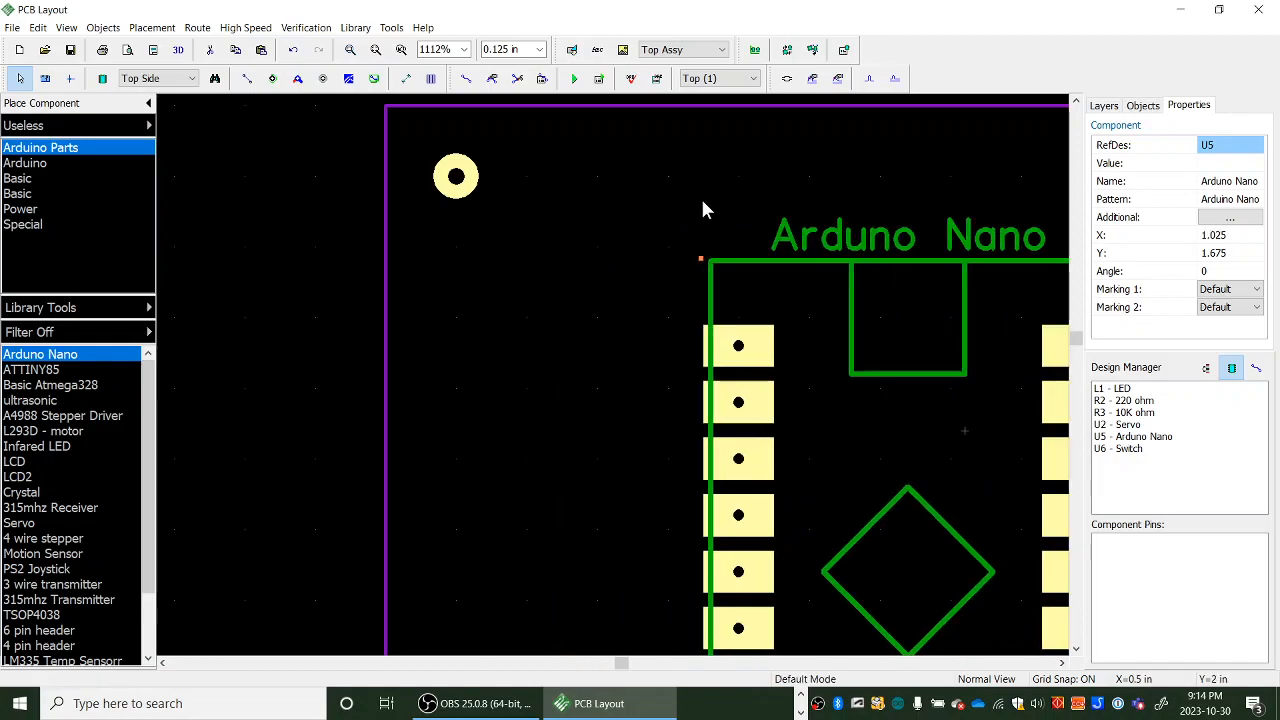
- Switch the grid to 0.0625 in and place a small alignment pad at X 0.1875, Y 2 in
click(539, 49)
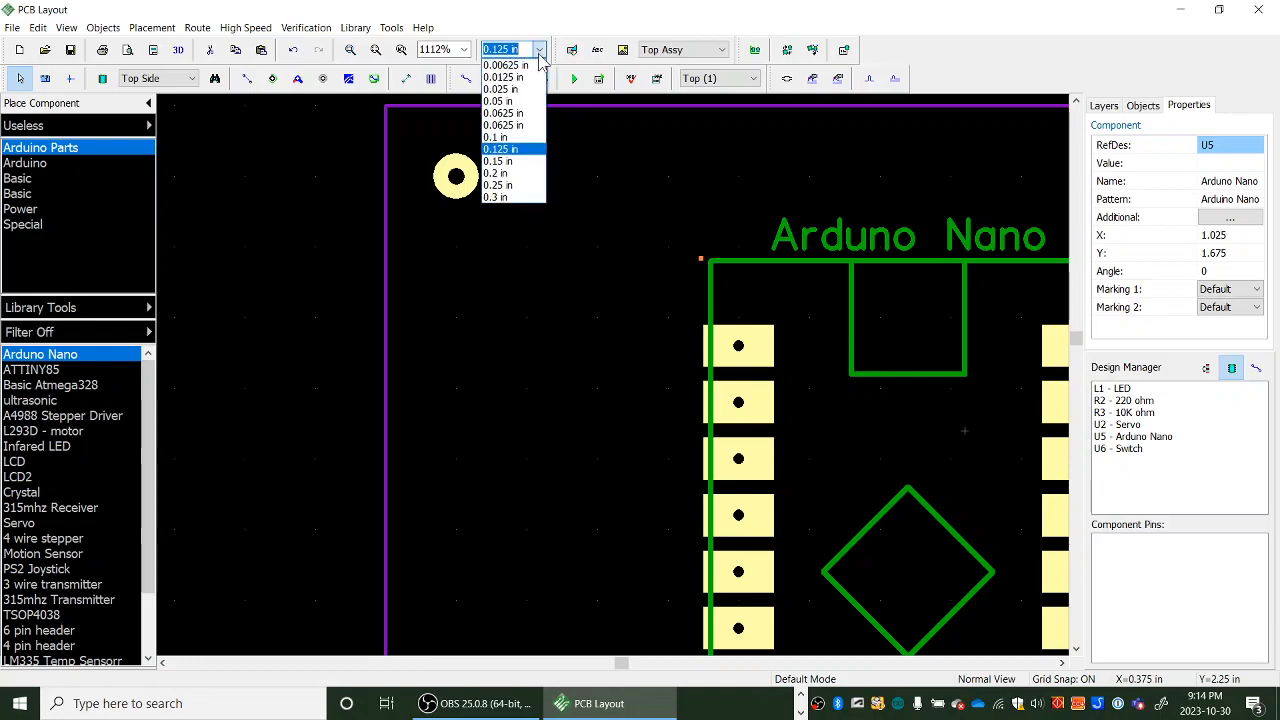
click(509, 127)
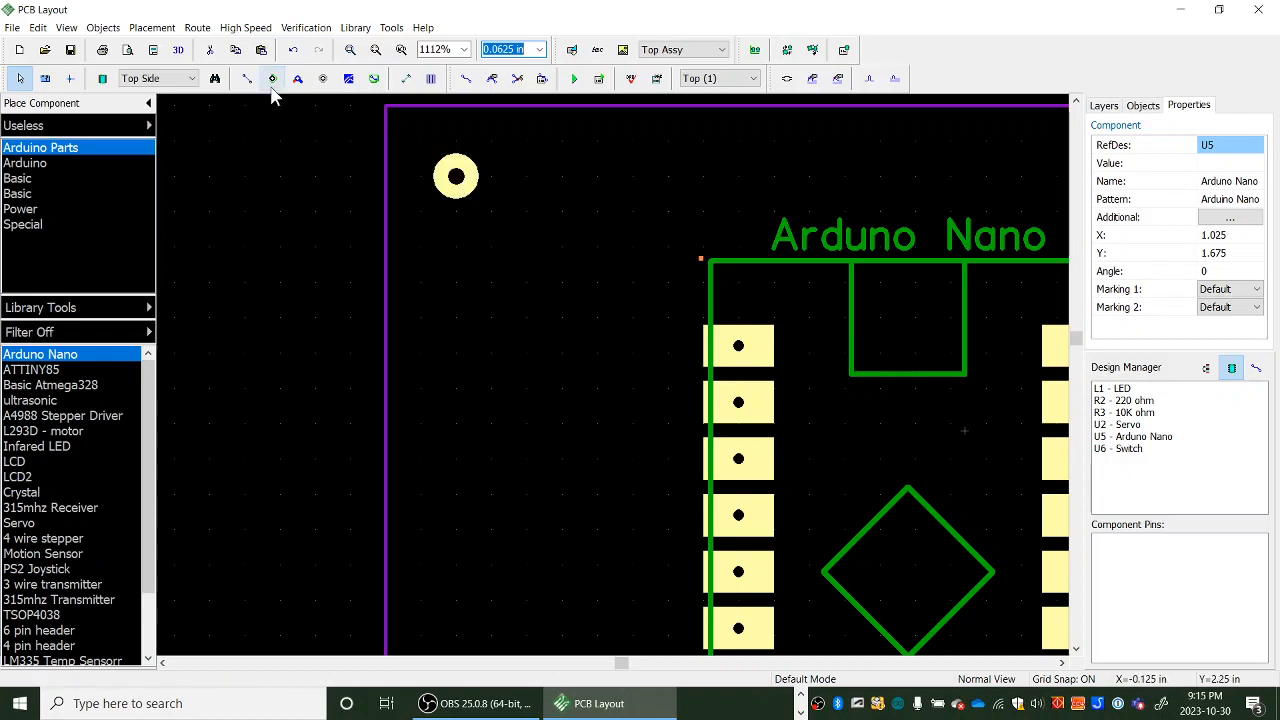
click(272, 80)
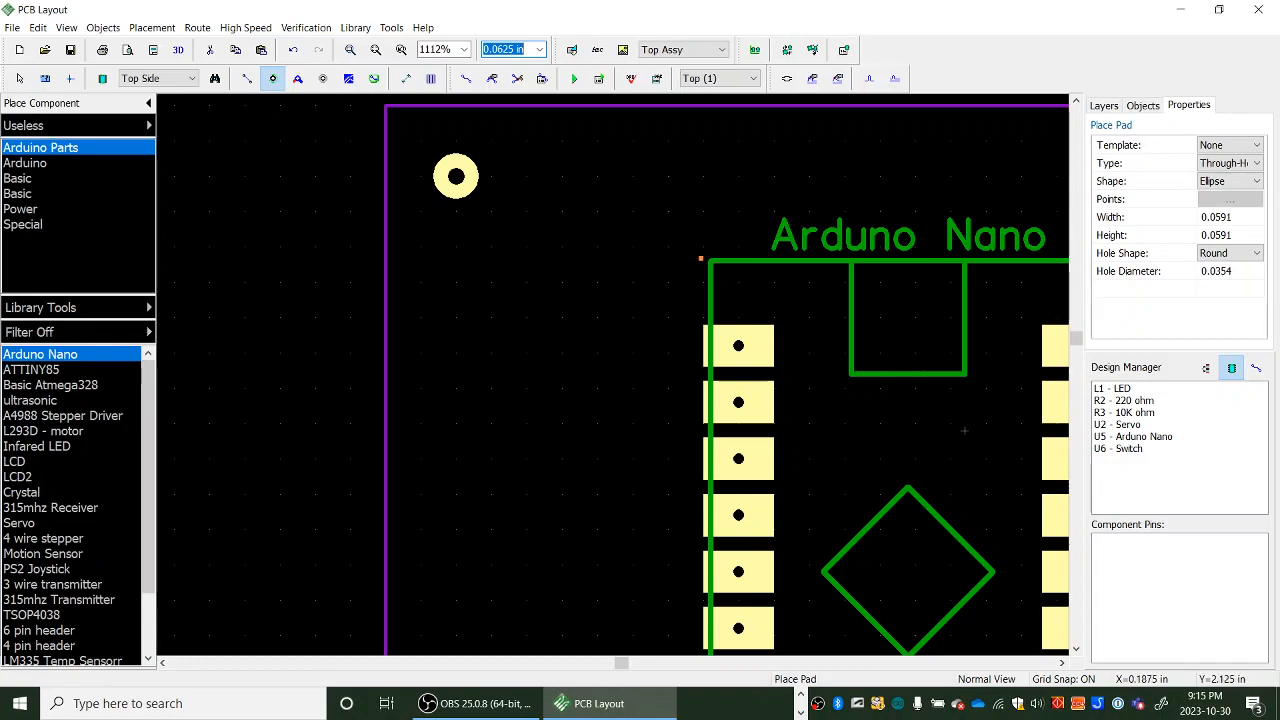
click(491, 247)
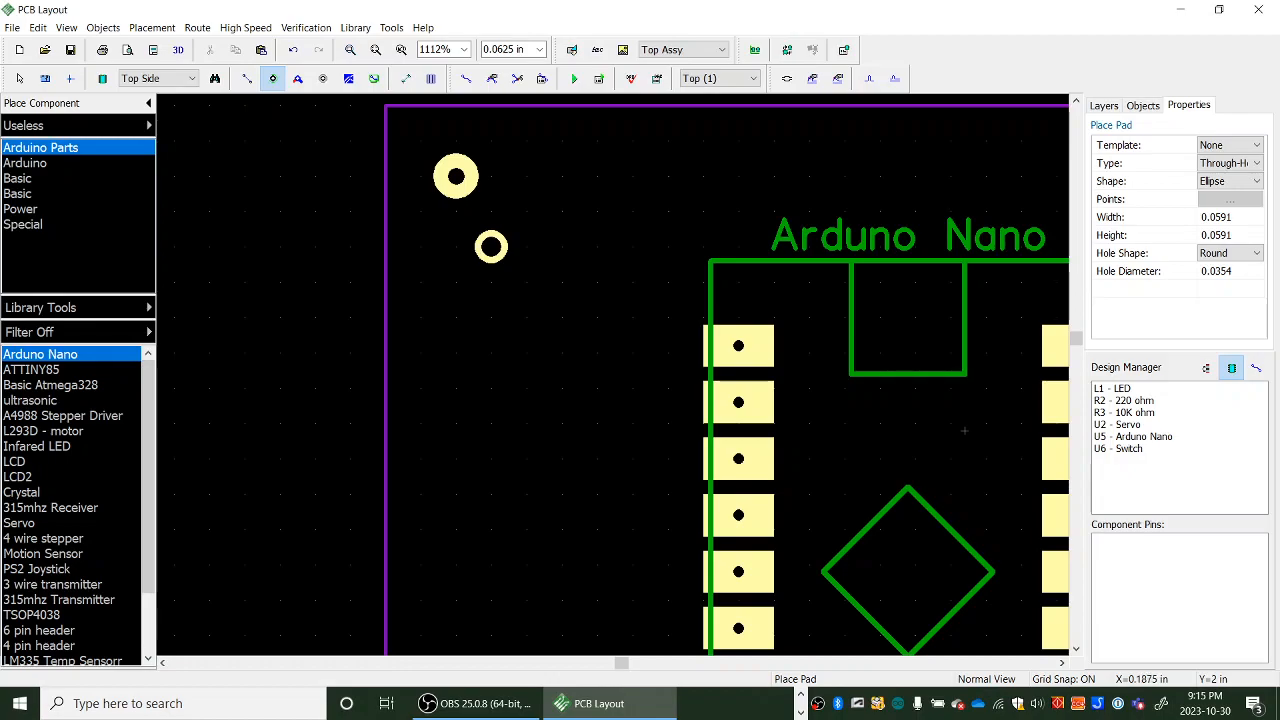
- Turn grid snap off and move the Arduino Nano so its outline's upper-left corner sits on the alignment pad
scroll(753, 337, down, 2)
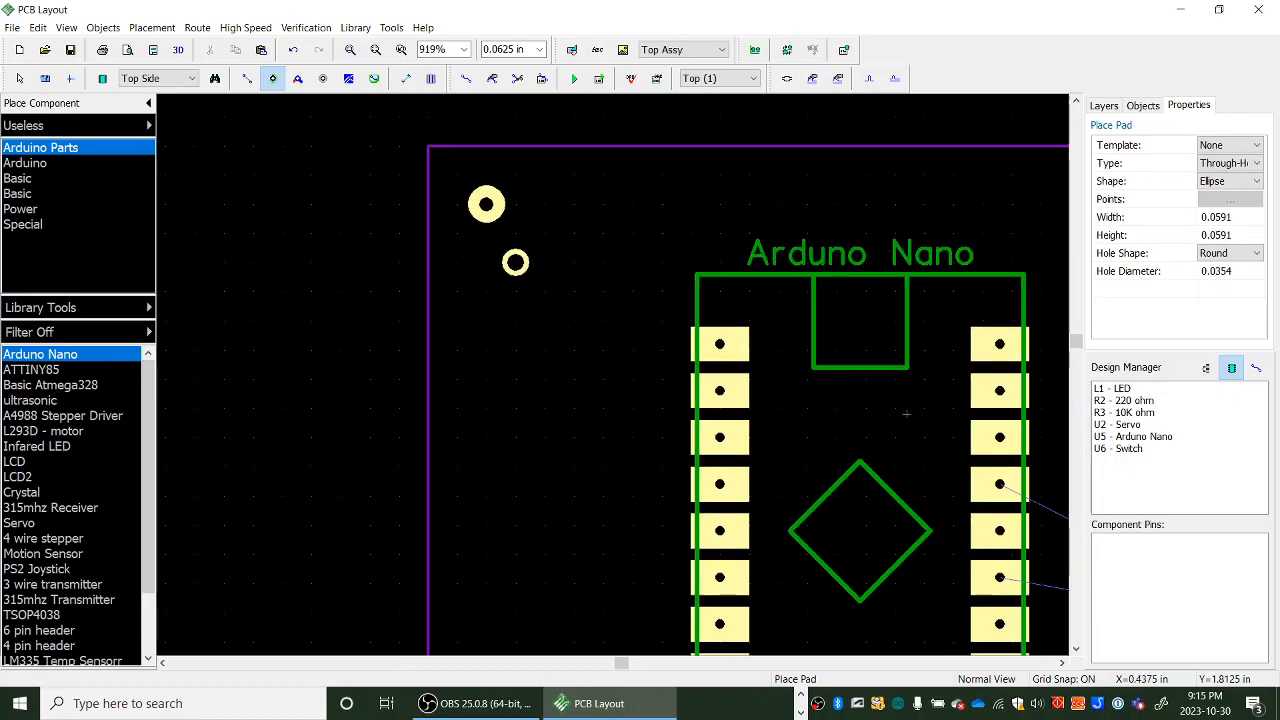
click(66, 28)
click(140, 473)
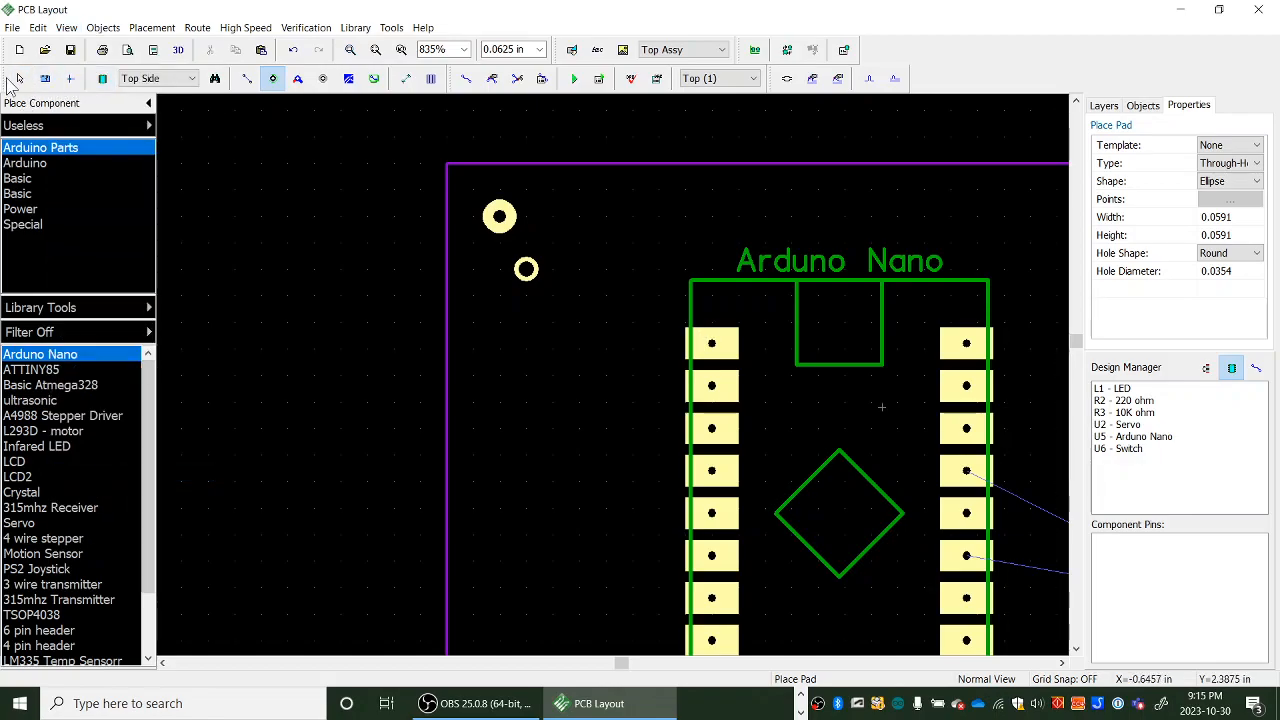
click(17, 78)
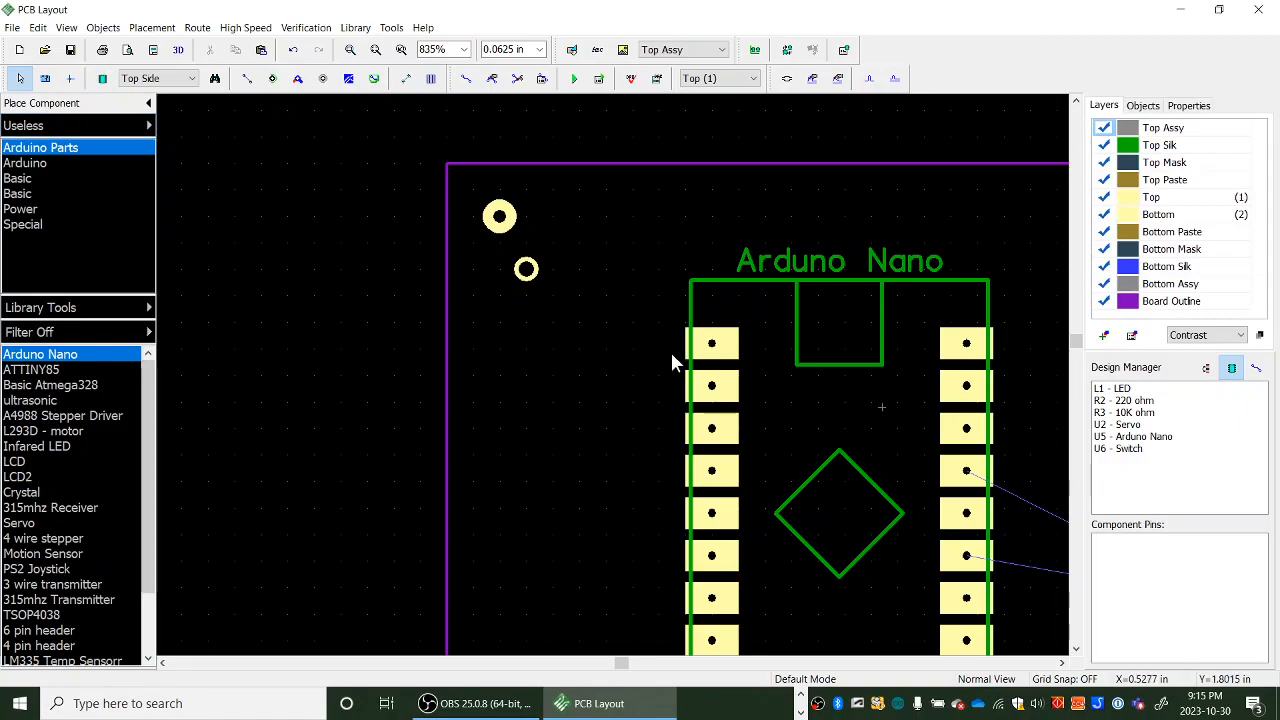
drag(713, 355, 548, 343)
- Lock the Arduino Nano footprint in place
scroll(521, 304, up, 2)
scroll(521, 304, up, 1)
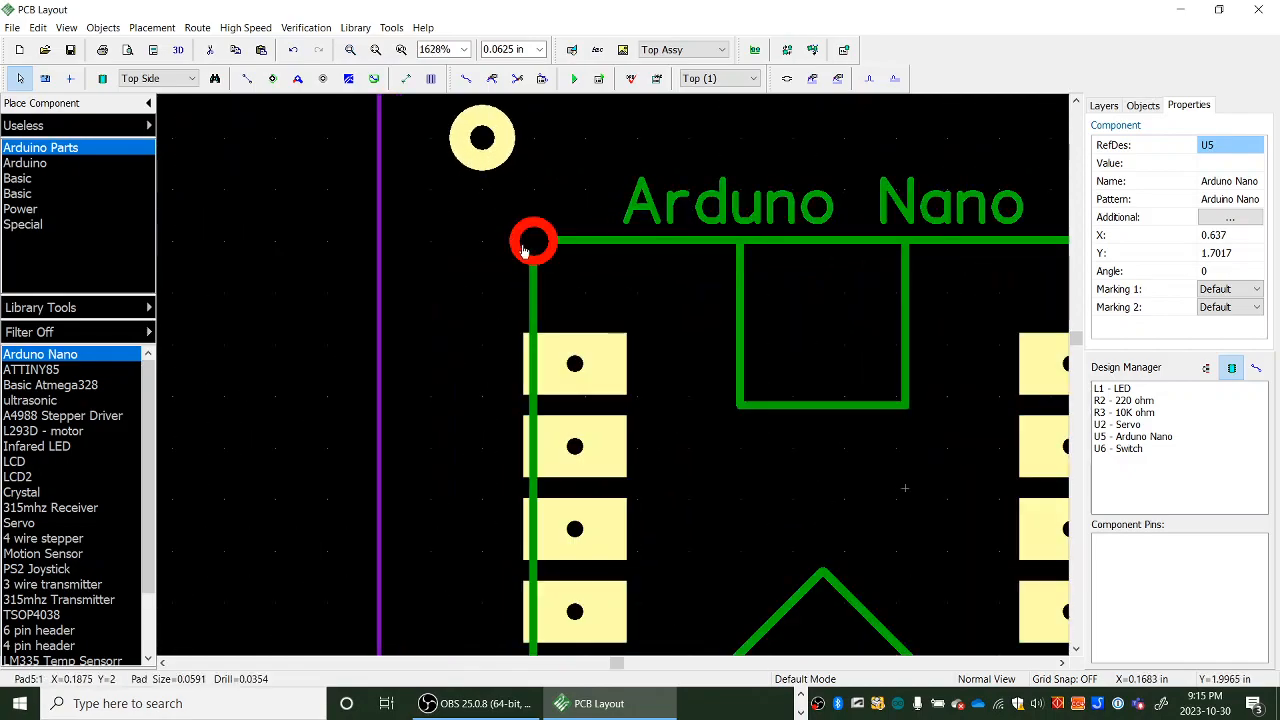
scroll(702, 412, down, 4)
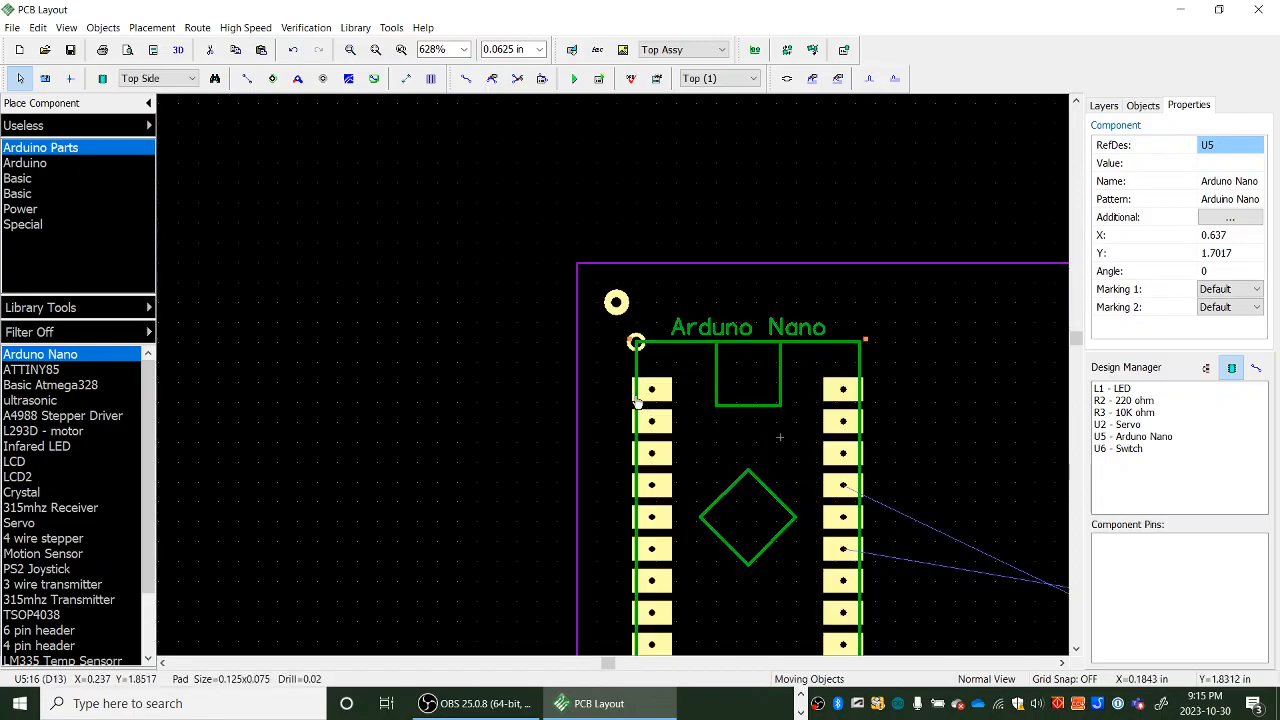
right_click(859, 413)
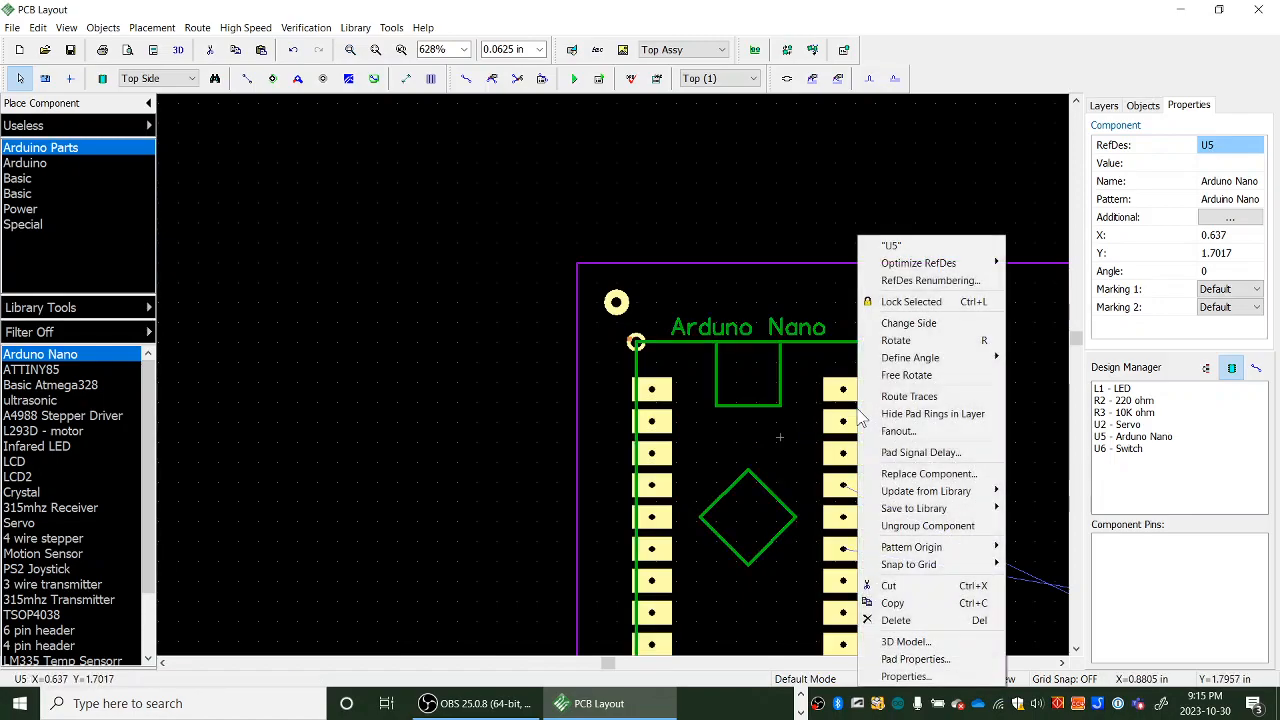
click(903, 308)
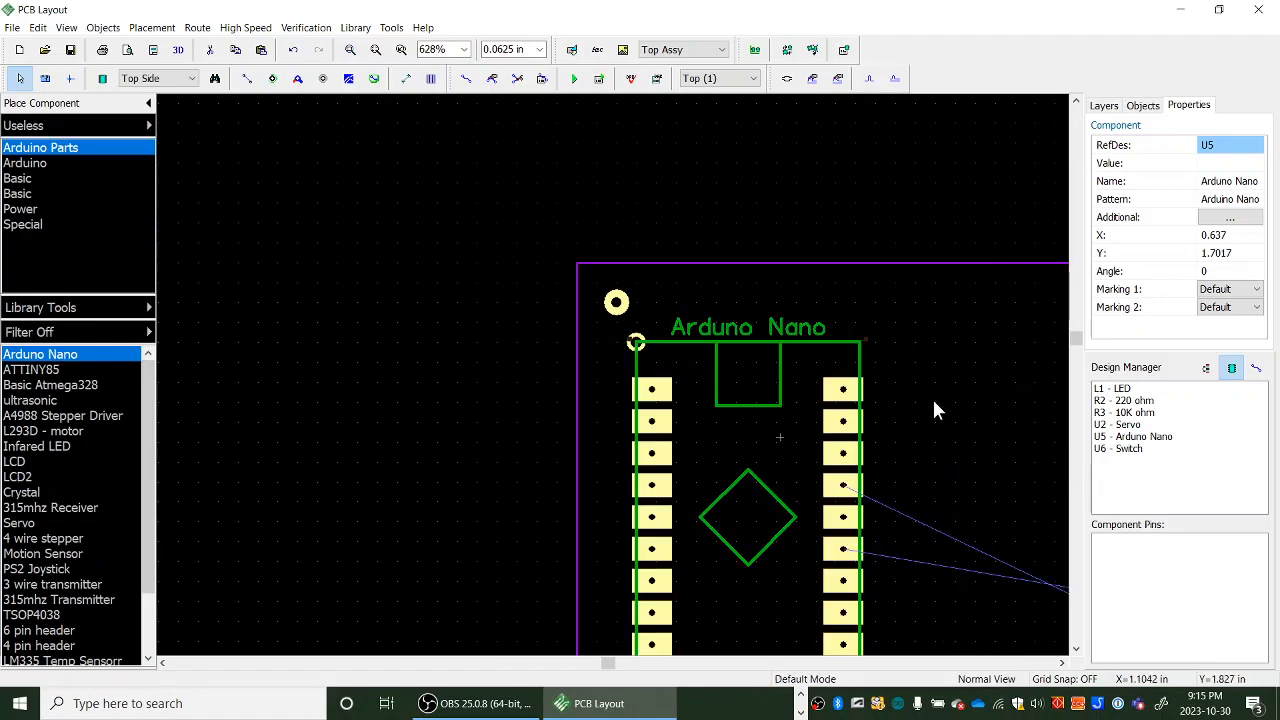
- Delete the alignment pad at the Nano's upper-left corner
scroll(713, 346, up, 3)
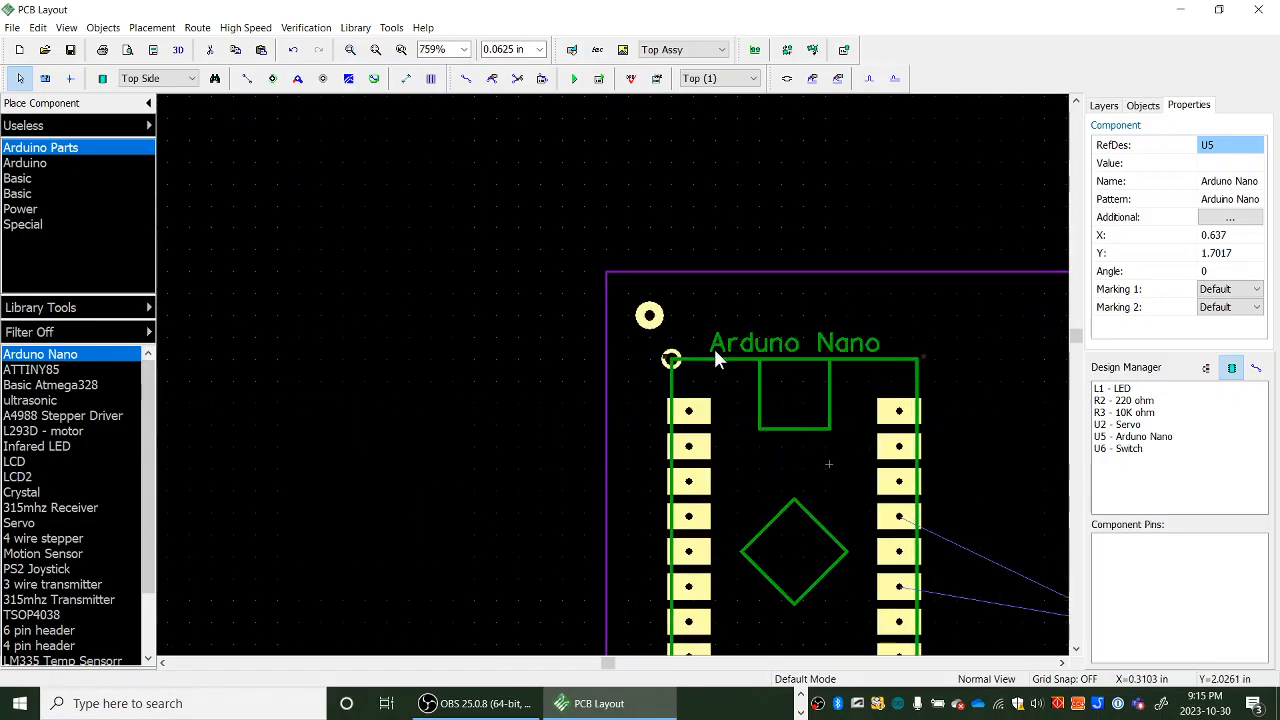
click(648, 365)
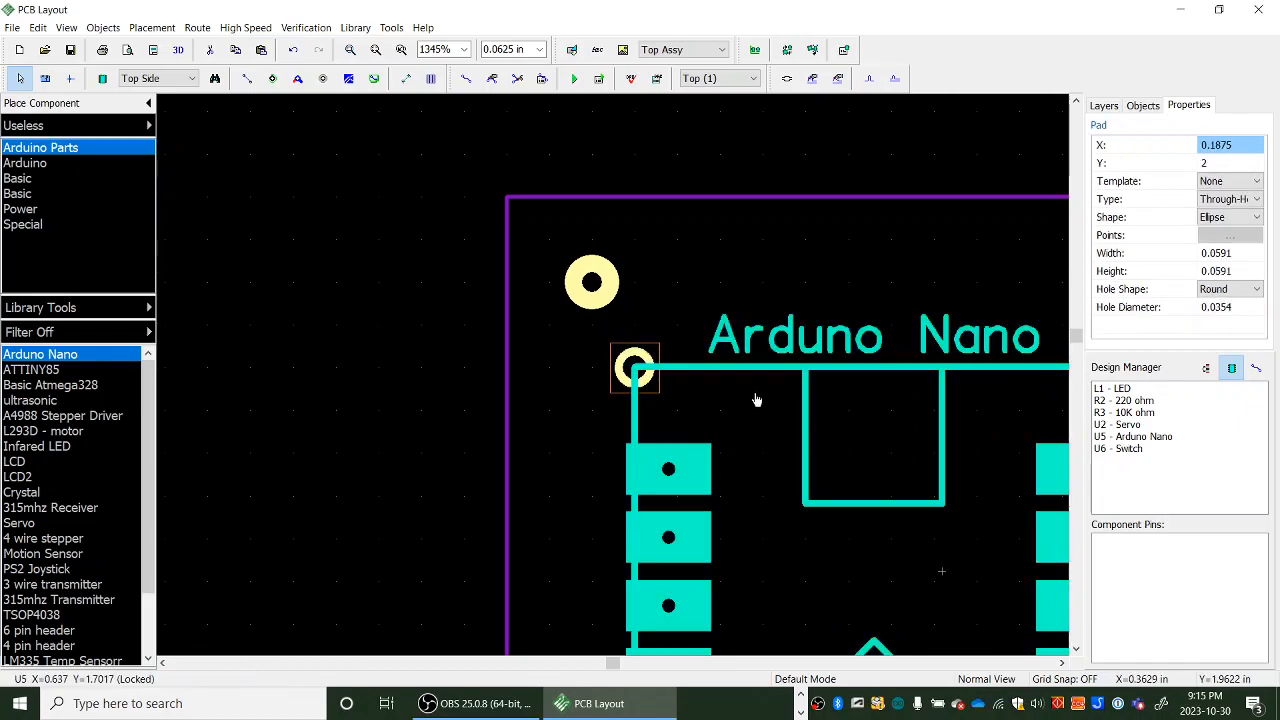
key(Delete)
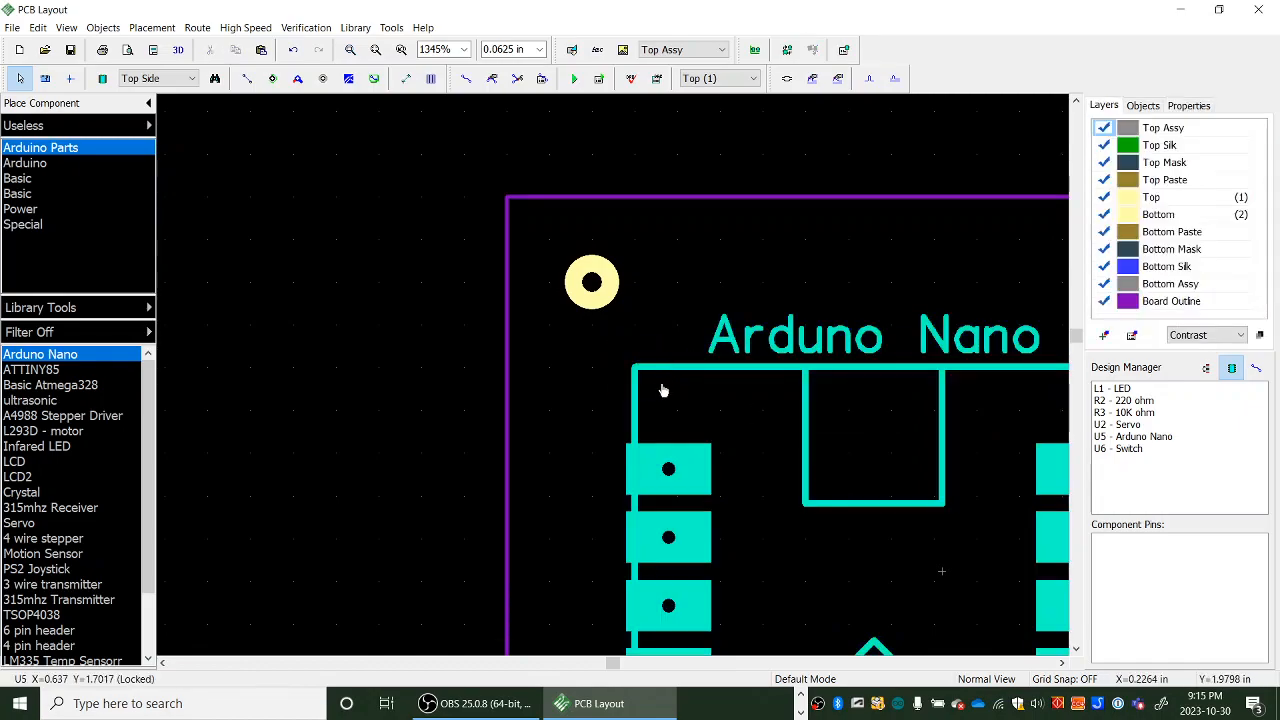
- Select all the components lying outside the board
scroll(662, 390, down, 5)
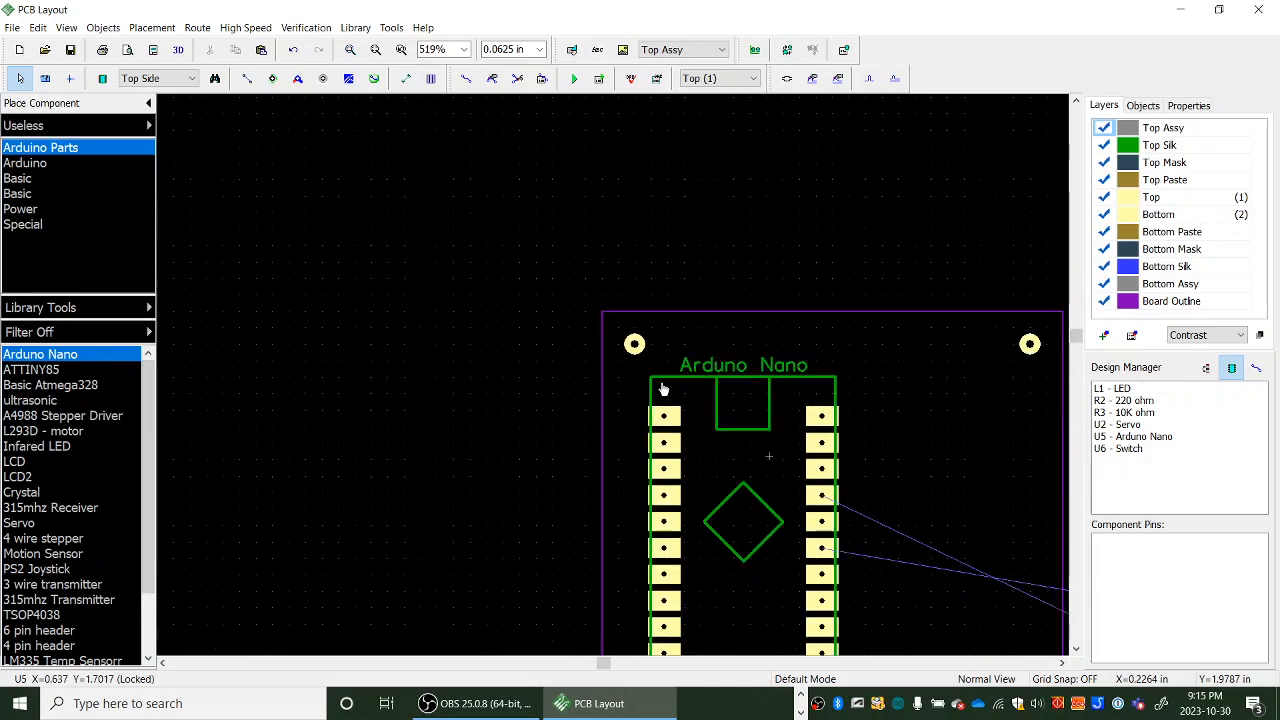
scroll(662, 390, down, 1)
middle_drag(870, 393, 546, 289)
scroll(573, 303, down, 2)
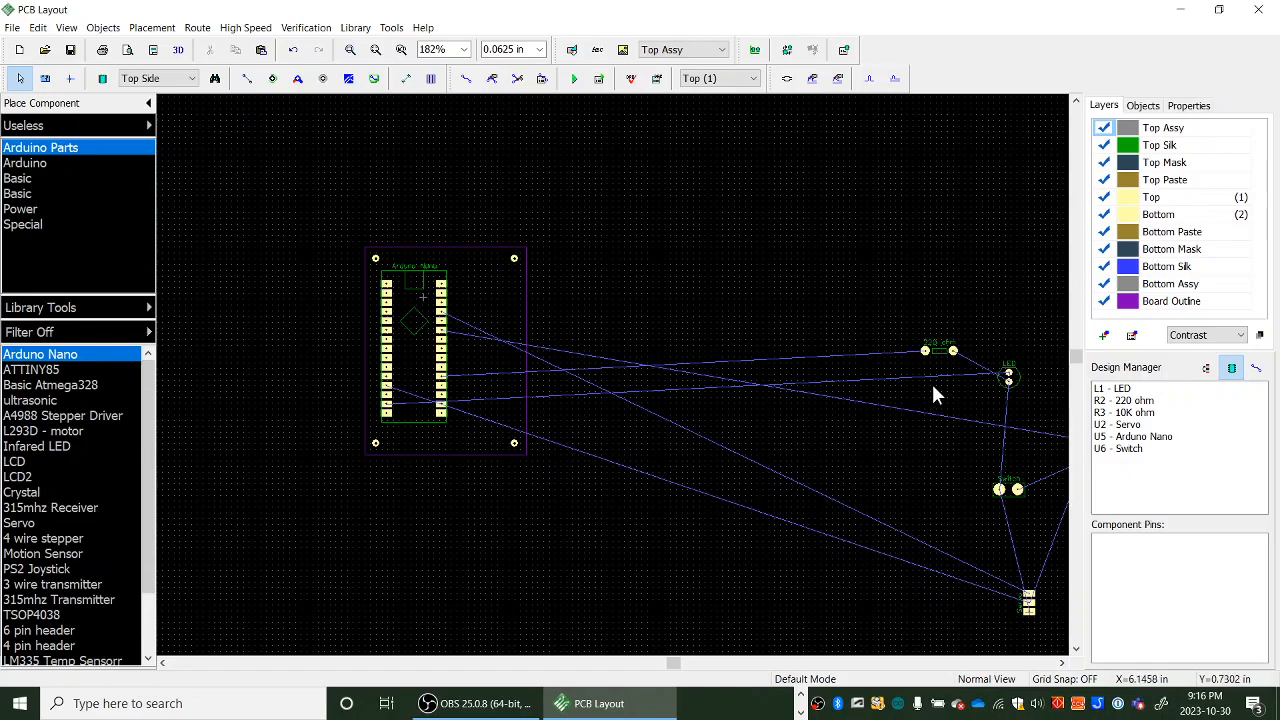
middle_drag(908, 382, 826, 352)
drag(774, 231, 1065, 625)
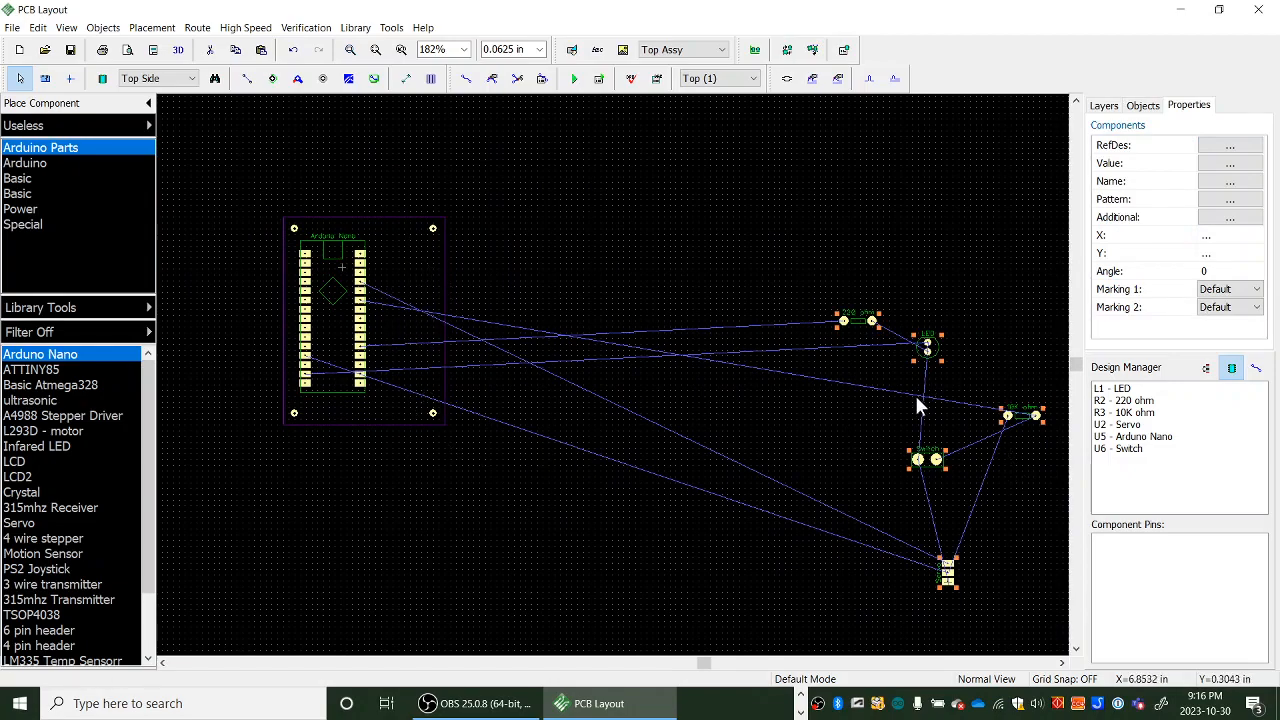
- Configure the Grid Router autorouter for a single layer with 90 & 45 angles
click(194, 32)
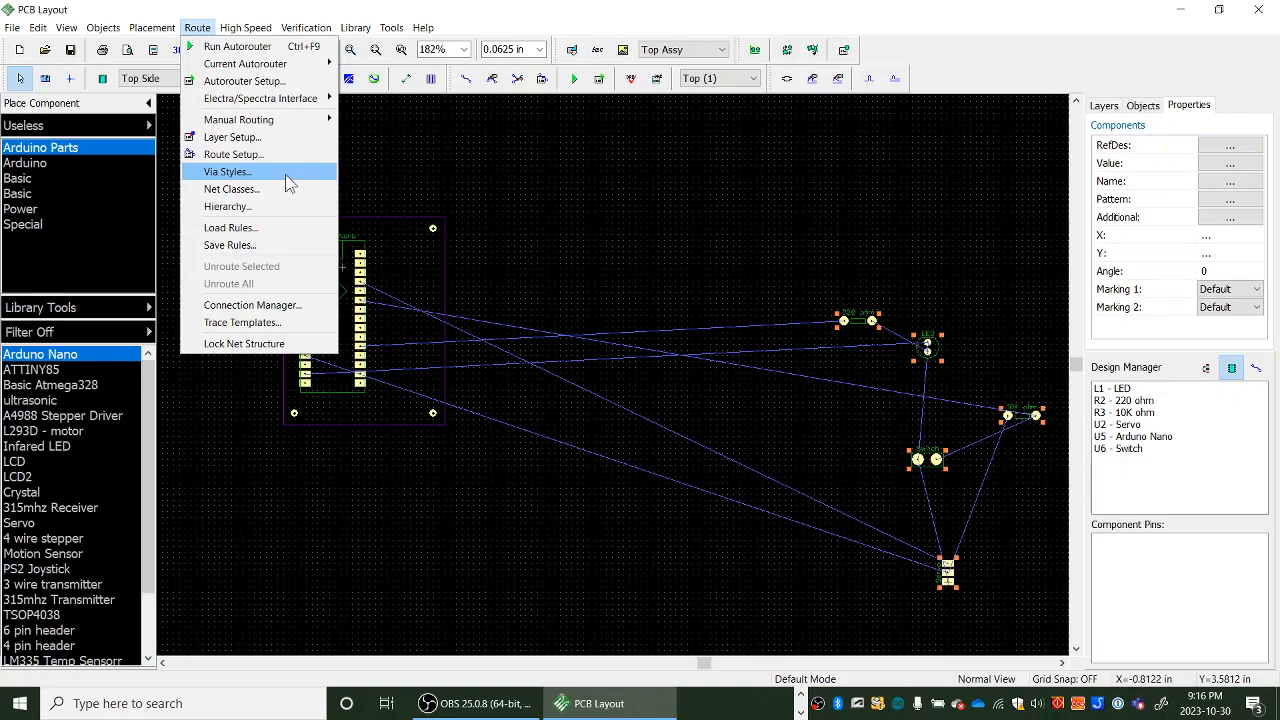
mouse_move(273, 66)
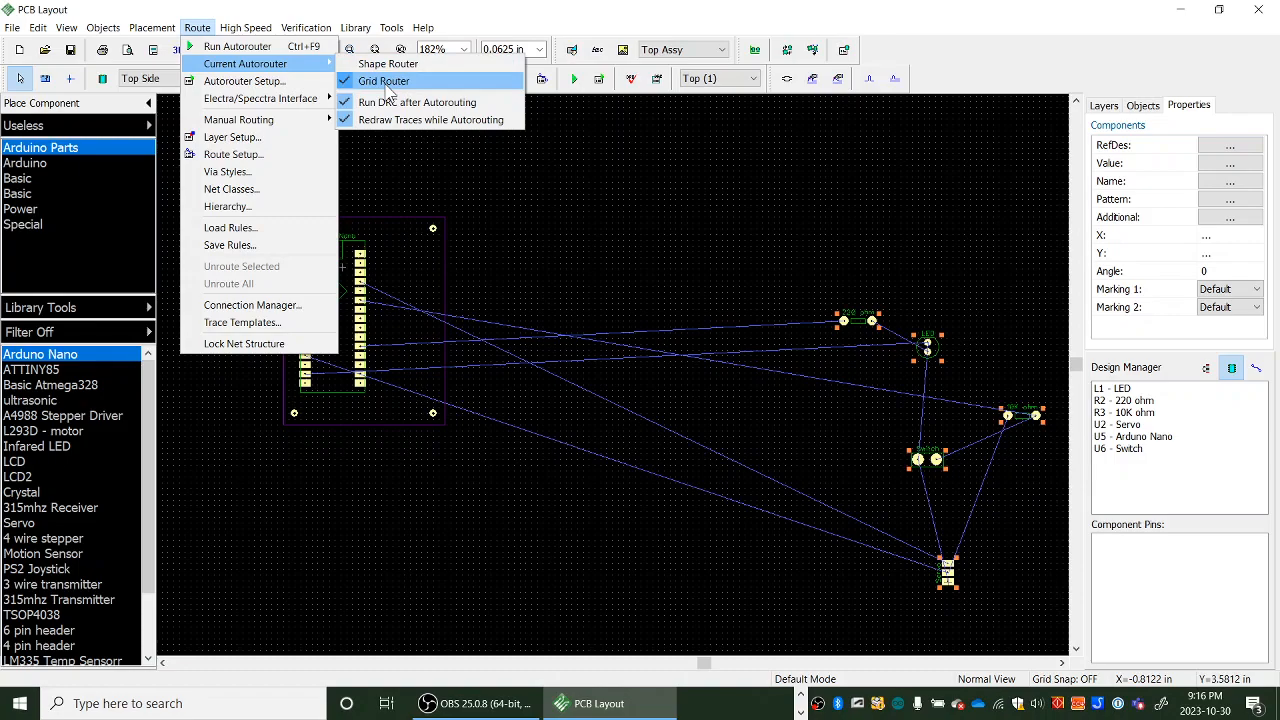
click(197, 30)
click(197, 30)
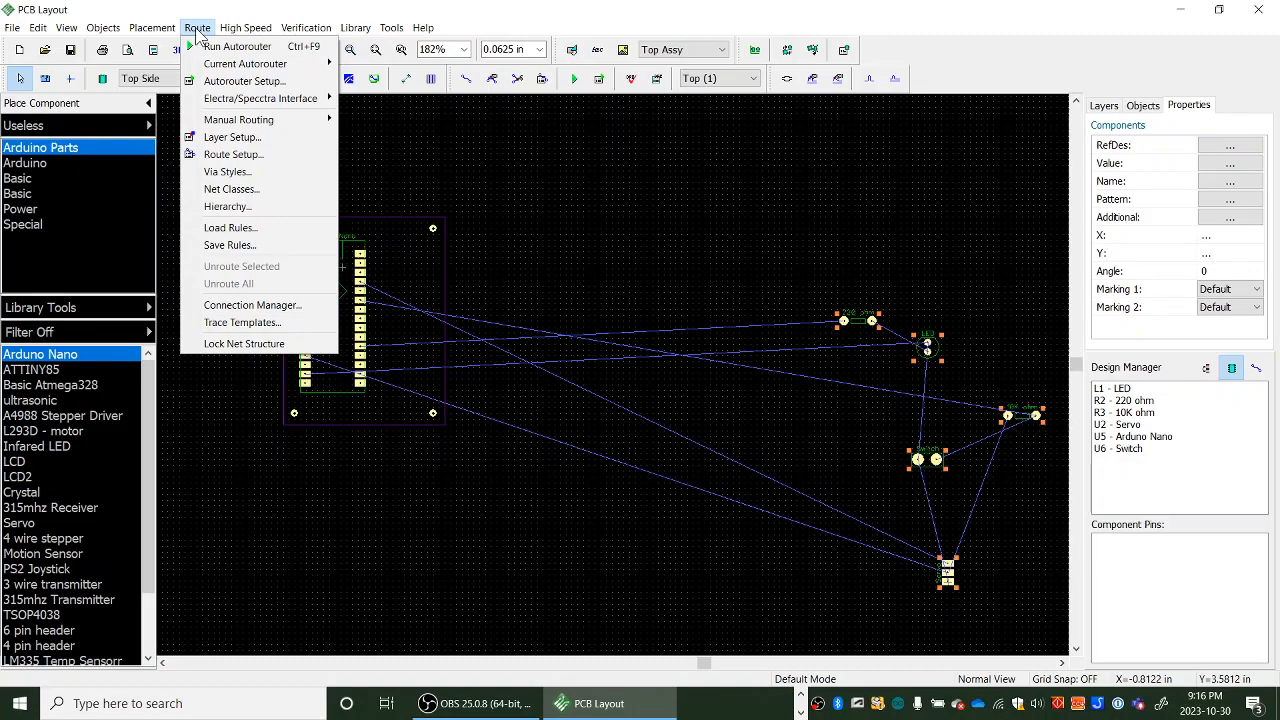
click(250, 81)
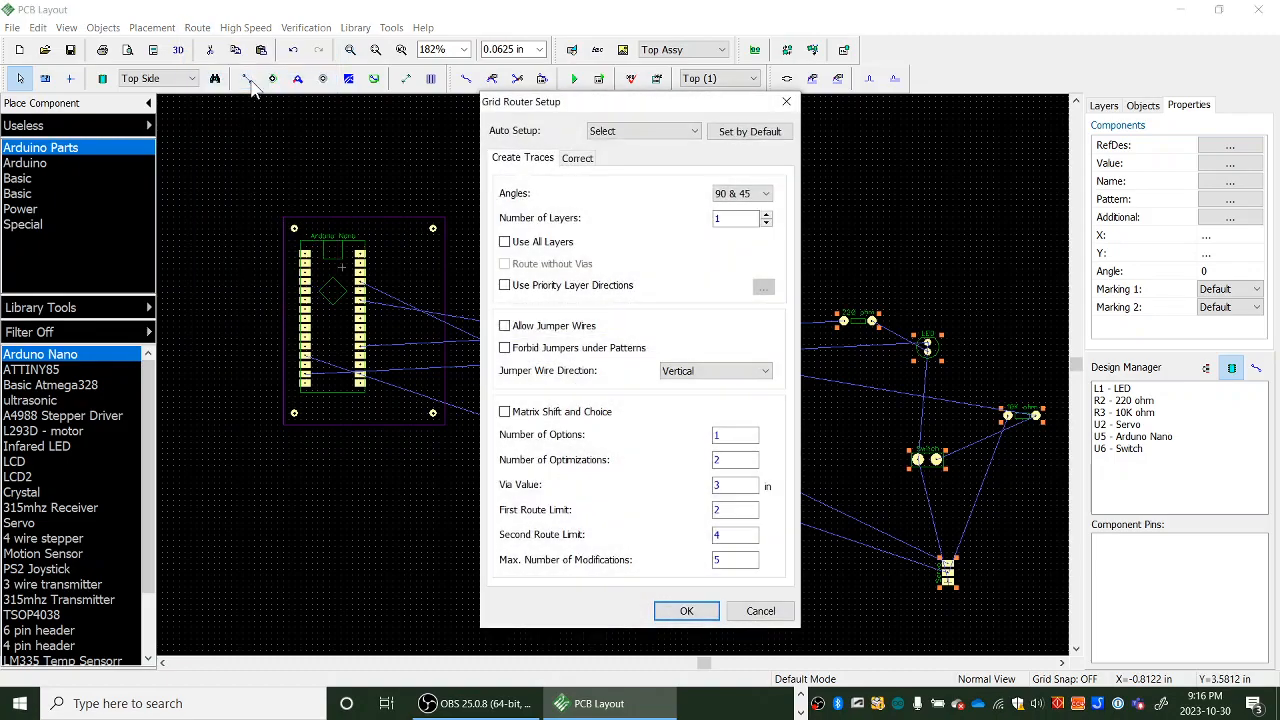
click(765, 215)
click(765, 224)
drag(644, 106, 801, 114)
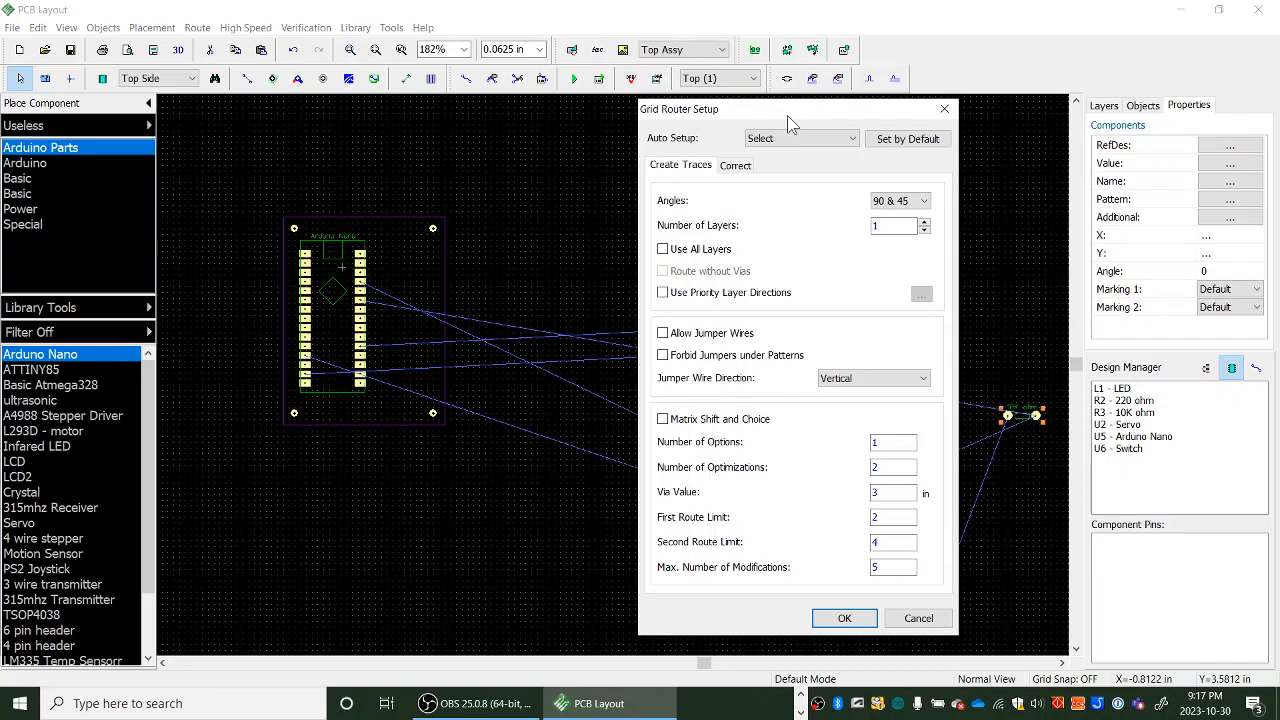
click(844, 618)
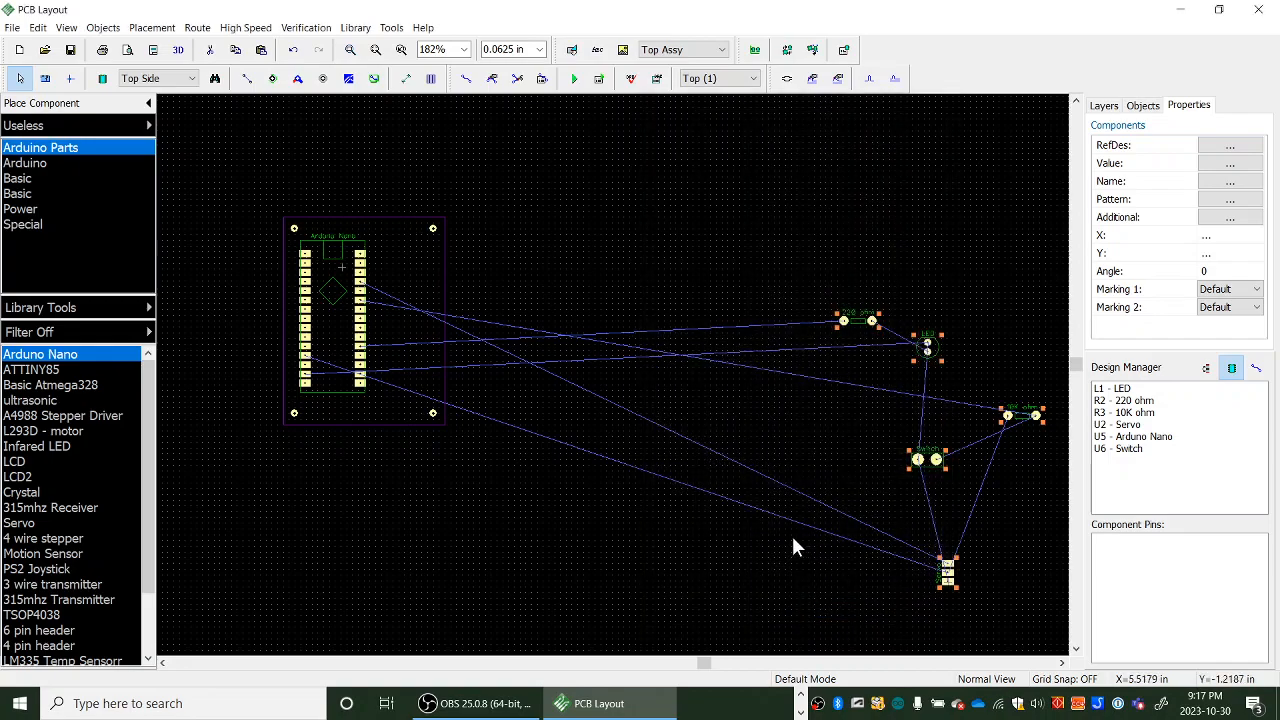
- Open the Route Setup and accept its trace width and via settings
click(197, 28)
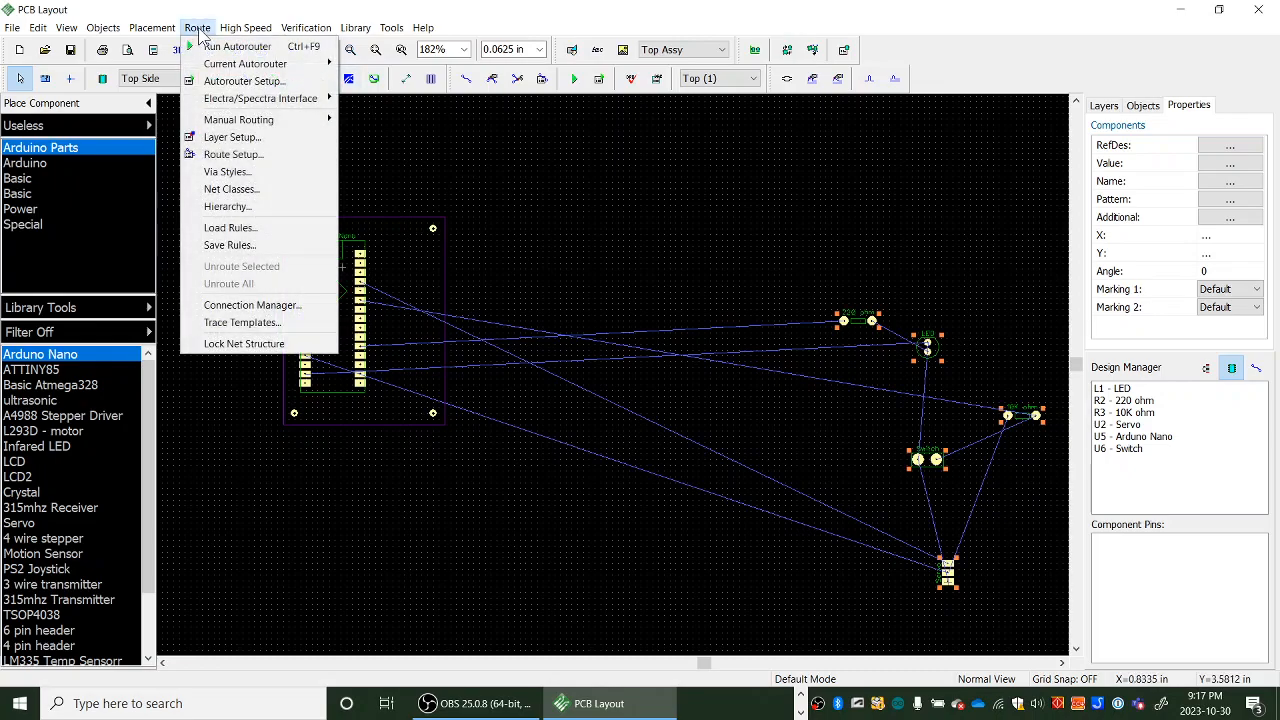
click(238, 159)
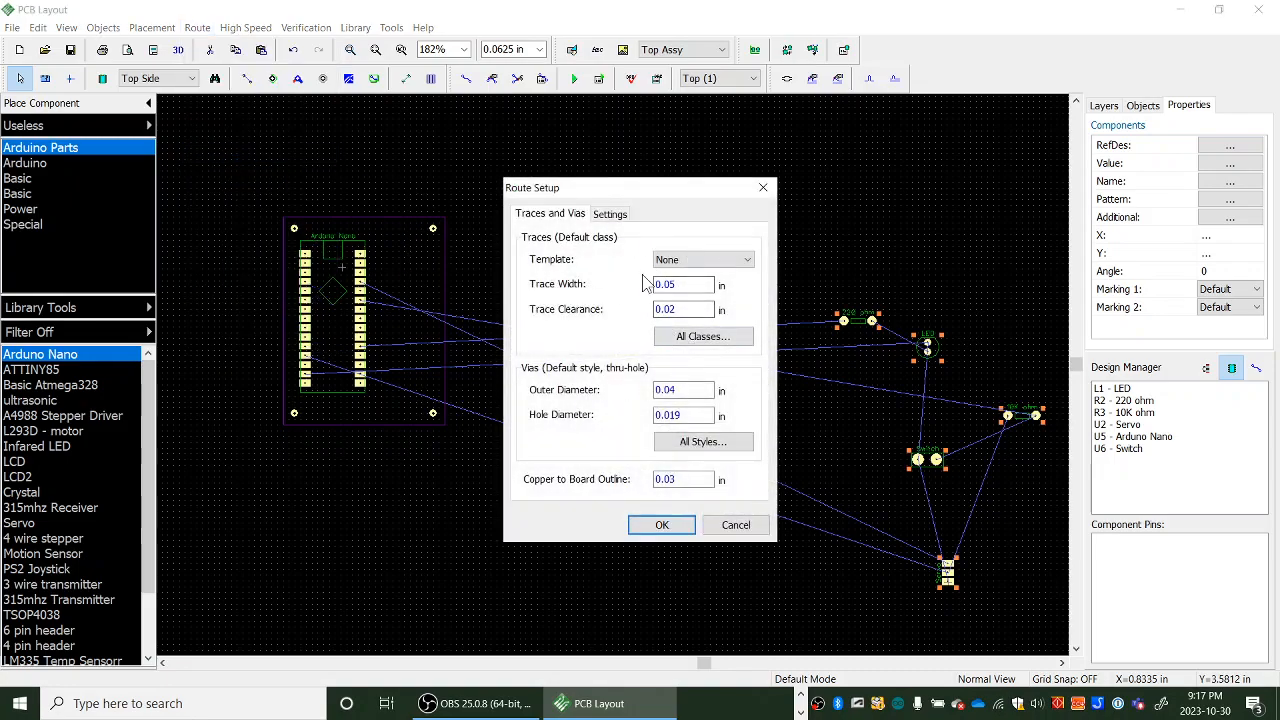
click(680, 285)
double_click(680, 285)
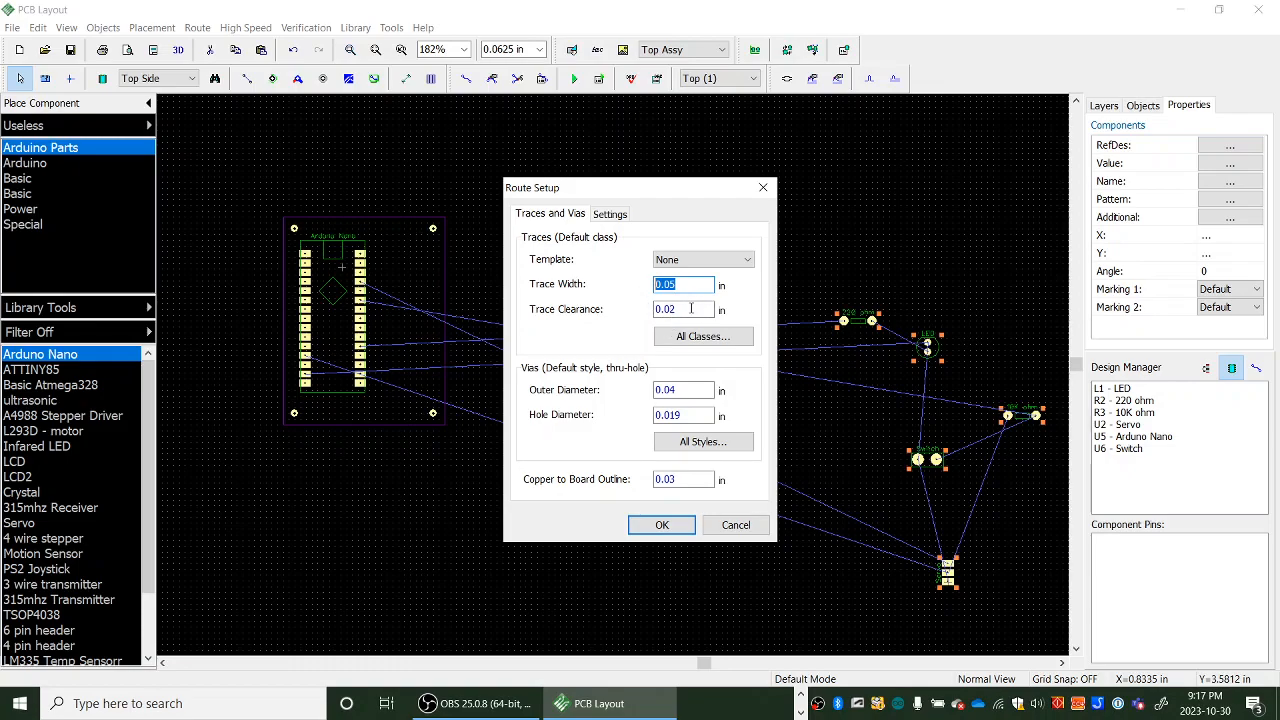
click(672, 528)
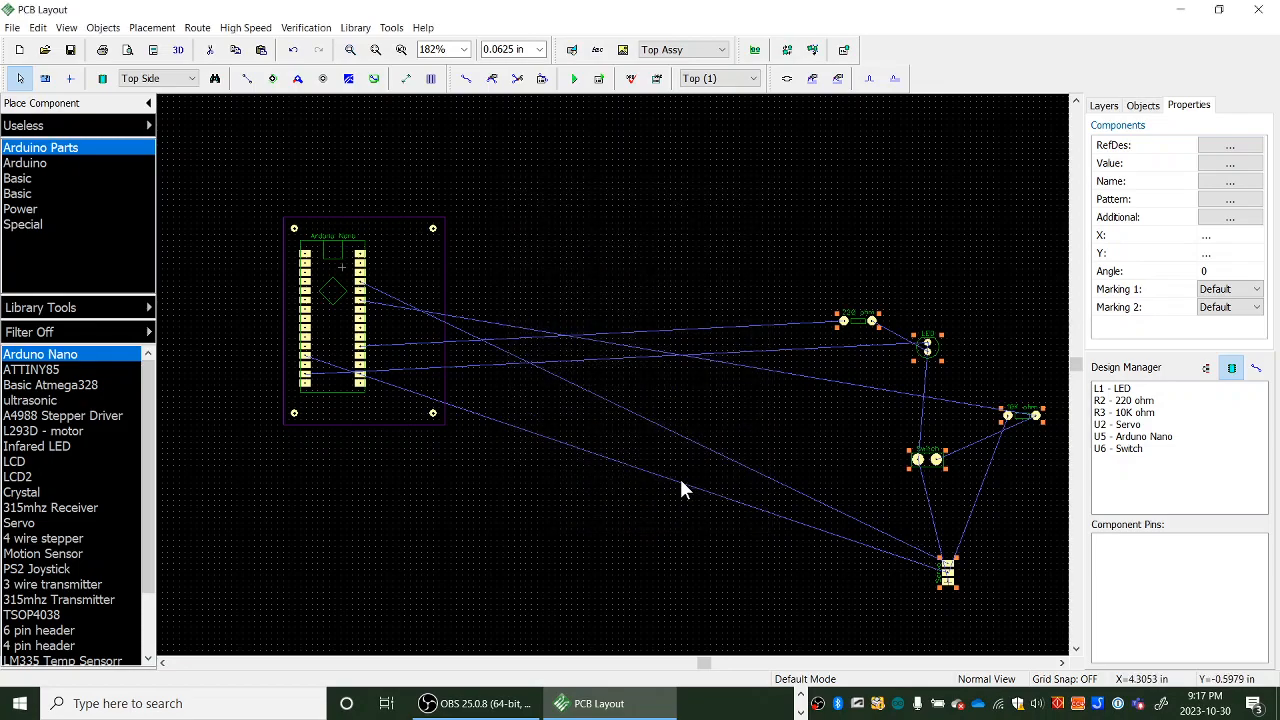